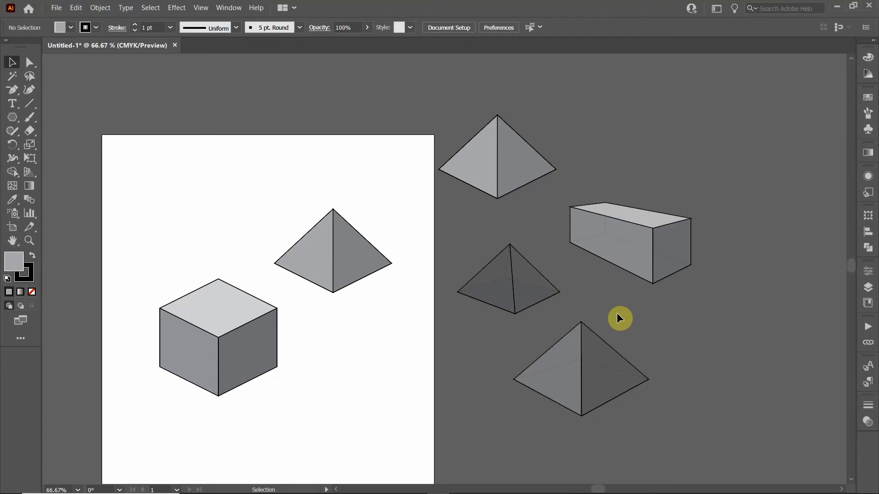
# Move the small transparent pyramid and the transparent box onto the lower part of the artboard
pyautogui.moveTo(472, 248); pyautogui.dragTo(546, 314)
pyautogui.moveTo(533, 278); pyautogui.dragTo(438, 420)
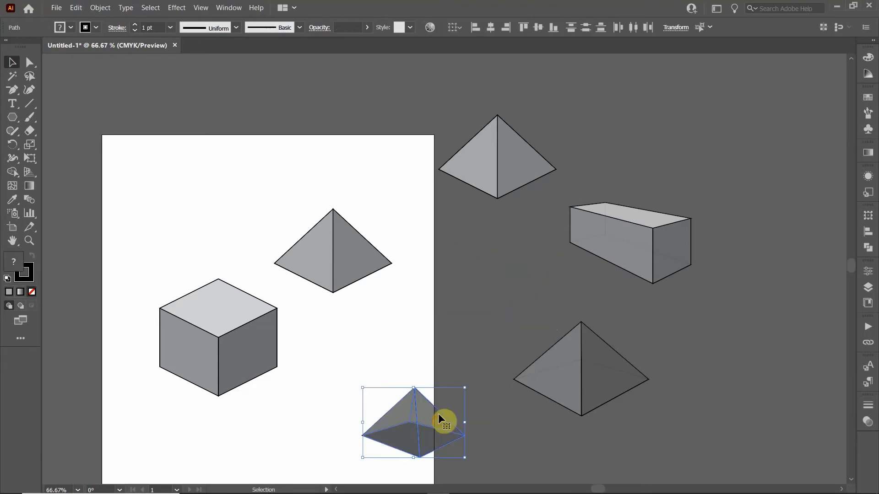
pyautogui.scroll(-3, 439, 416)
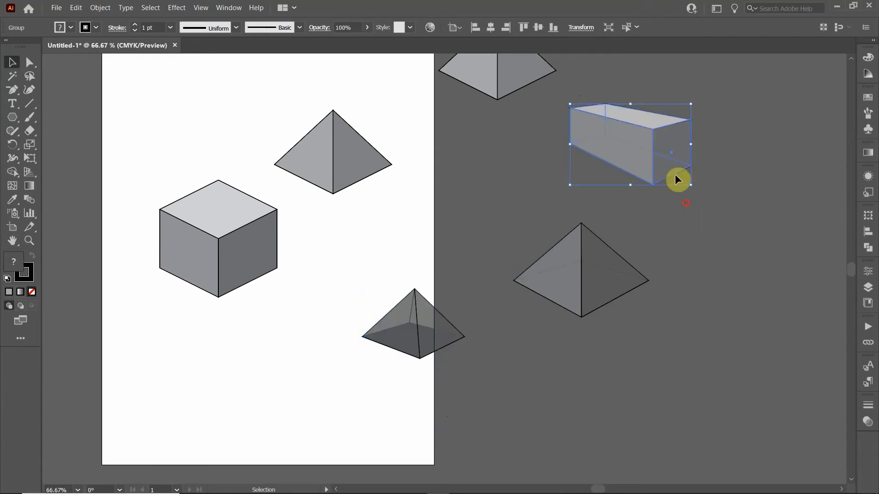
pyautogui.moveTo(627, 147); pyautogui.dragTo(281, 372)
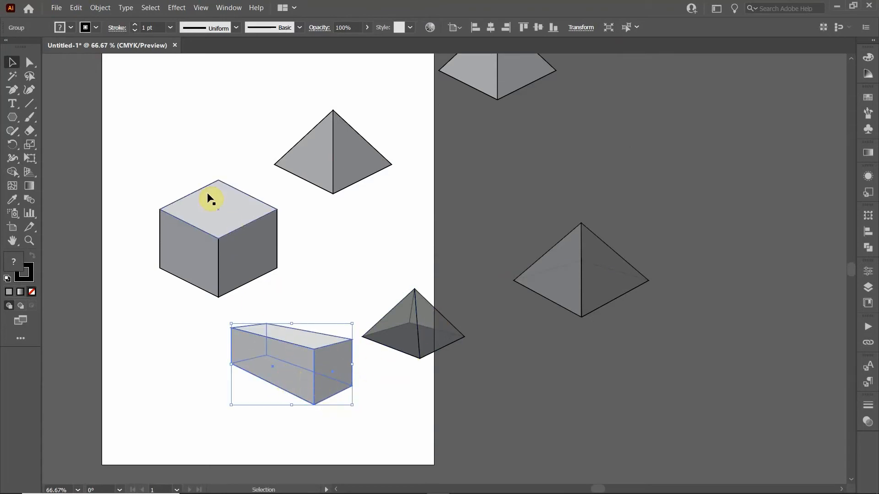
# Move the solid cube and the pyramid beside it together off the artboard to the empty canvas on its right
pyautogui.click(168, 152)
pyautogui.moveTo(127, 96); pyautogui.dragTo(394, 265)
pyautogui.scroll(3, 338, 249)
pyautogui.moveTo(307, 248); pyautogui.dragTo(726, 134)
pyautogui.scroll(-3, 254, 345)
# Reposition the transparent box on the artboard, and move it together with the small transparent pyramid off to the right
pyautogui.moveTo(201, 301); pyautogui.dragTo(333, 408)
pyautogui.moveTo(320, 370); pyautogui.dragTo(377, 255)
pyautogui.click(294, 343)
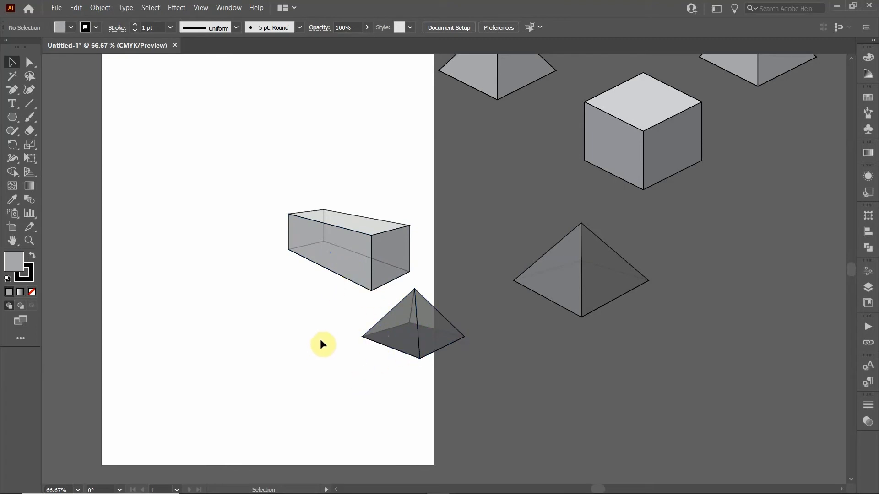
pyautogui.moveTo(285, 186); pyautogui.dragTo(304, 394)
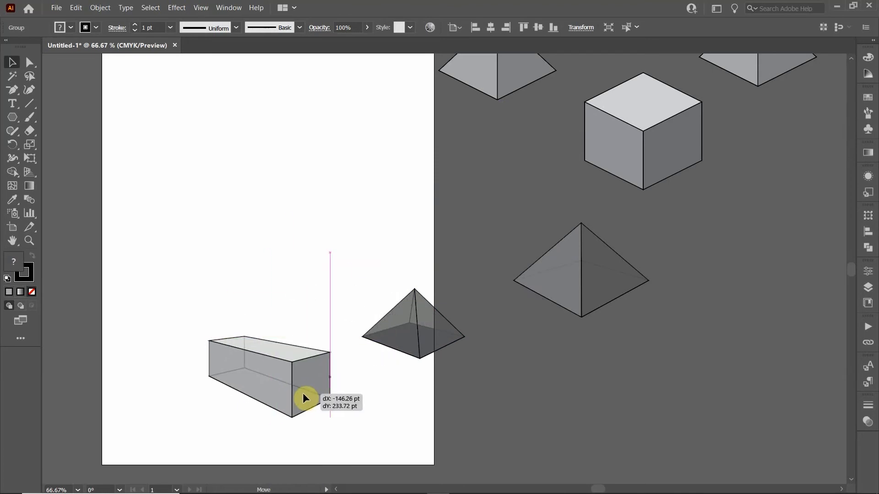
pyautogui.moveTo(303, 393); pyautogui.dragTo(336, 385)
pyautogui.moveTo(243, 263); pyautogui.dragTo(452, 413)
pyautogui.moveTo(391, 336); pyautogui.dragTo(634, 388)
# Move the nearest solid pyramid and the solid cube from the canvas onto the artboard
pyautogui.scroll(5, 474, 296)
pyautogui.click(475, 292)
pyautogui.moveTo(525, 164); pyautogui.dragTo(329, 380)
pyautogui.click(475, 251)
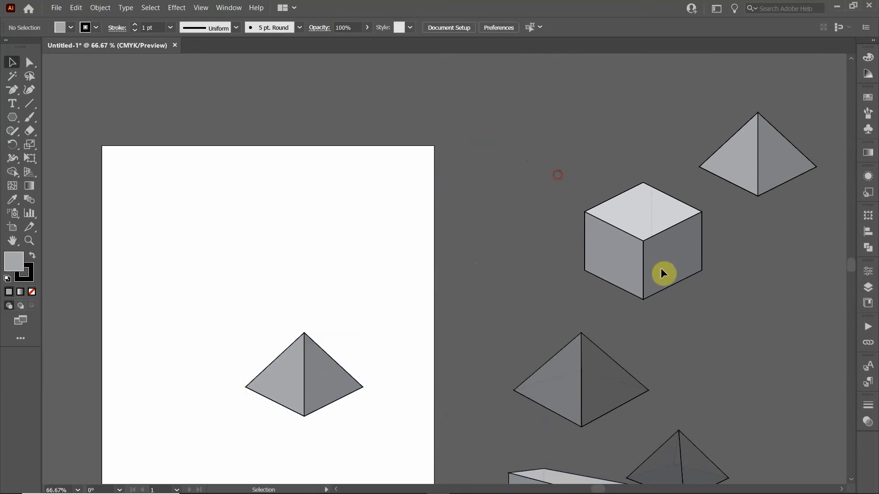
pyautogui.moveTo(677, 246); pyautogui.dragTo(268, 287)
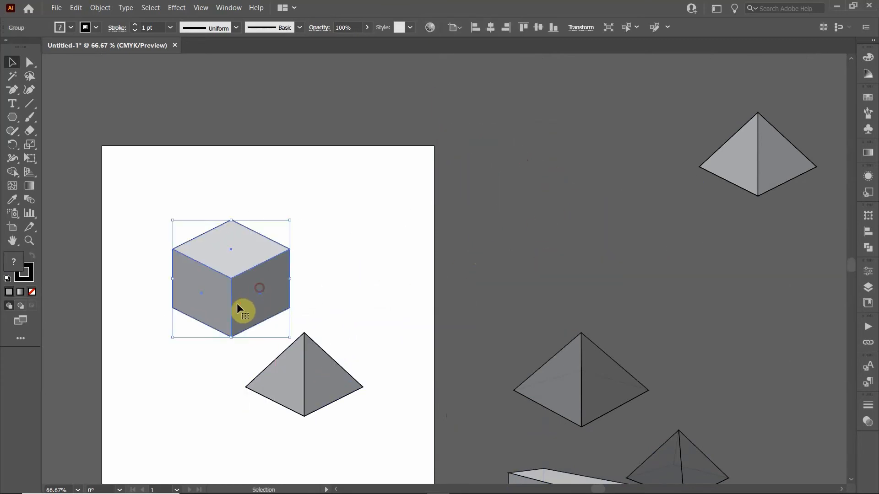
# Reposition the cube on the artboard so it sits just left of the solid pyramid without overlapping it
pyautogui.scroll(-3, 257, 275)
pyautogui.moveTo(281, 232); pyautogui.dragTo(218, 205)
pyautogui.click(391, 206)
pyautogui.moveTo(165, 121); pyautogui.dragTo(249, 260)
pyautogui.moveTo(258, 223); pyautogui.dragTo(210, 278)
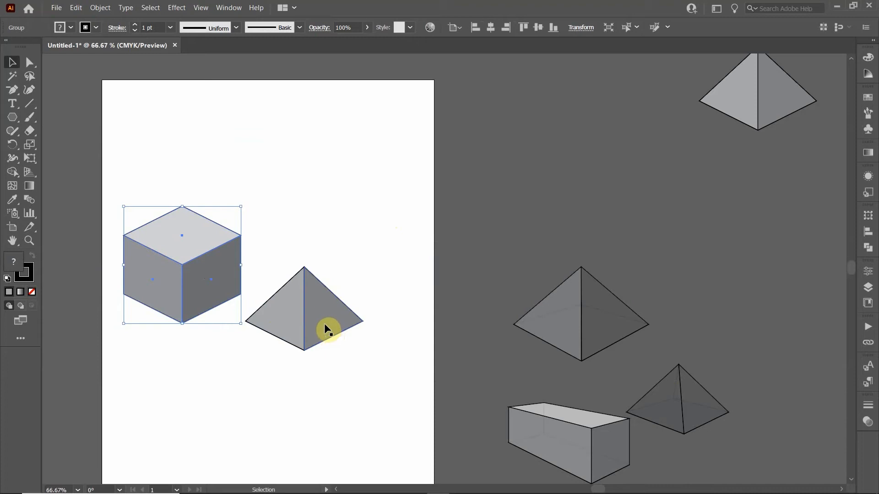
pyautogui.click(356, 288)
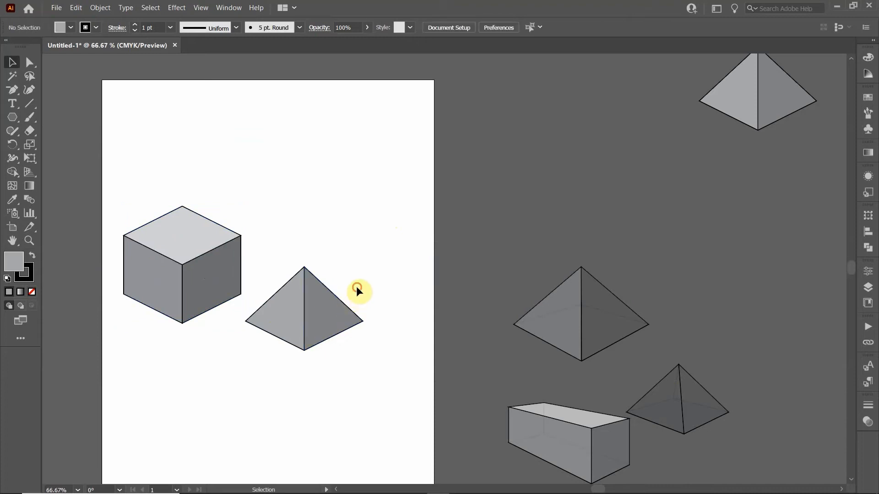
# Delete all the cubes, boxes and pyramids on and around the artboard
pyautogui.scroll(-2, 356, 287)
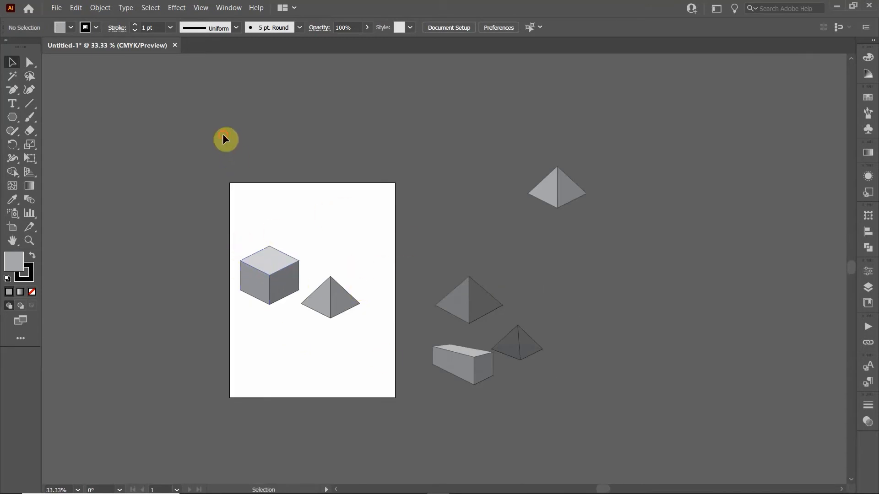
pyautogui.hotkey('ctrl', 'a')
pyautogui.press('Delete')
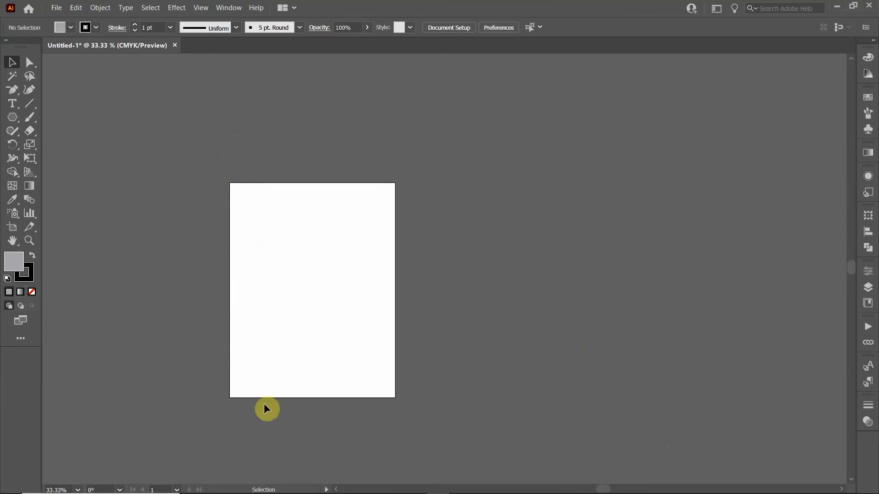
pyautogui.scroll(2, 287, 368)
pyautogui.moveTo(313, 278); pyautogui.dragTo(407, 332)
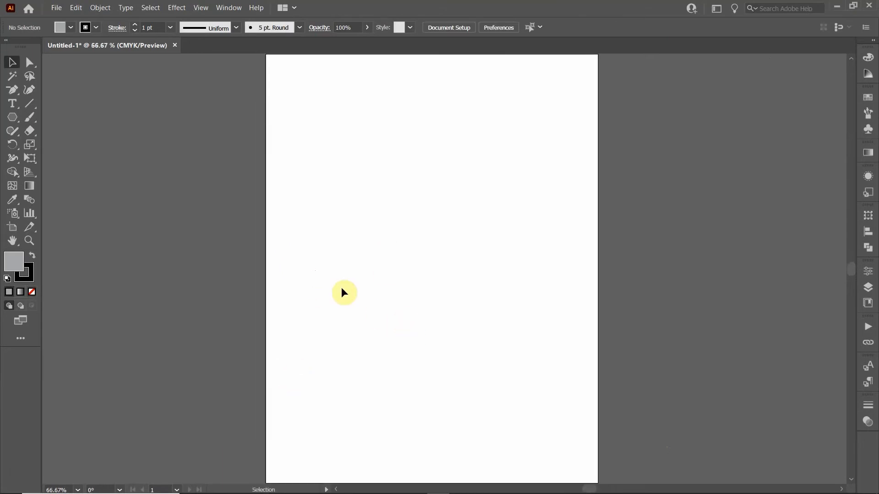
pyautogui.moveTo(365, 256); pyautogui.dragTo(354, 275)
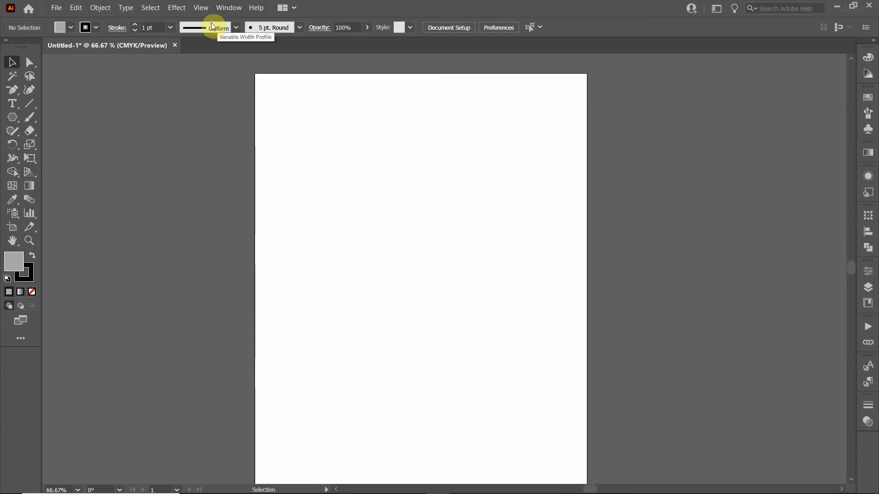
pyautogui.click(229, 8)
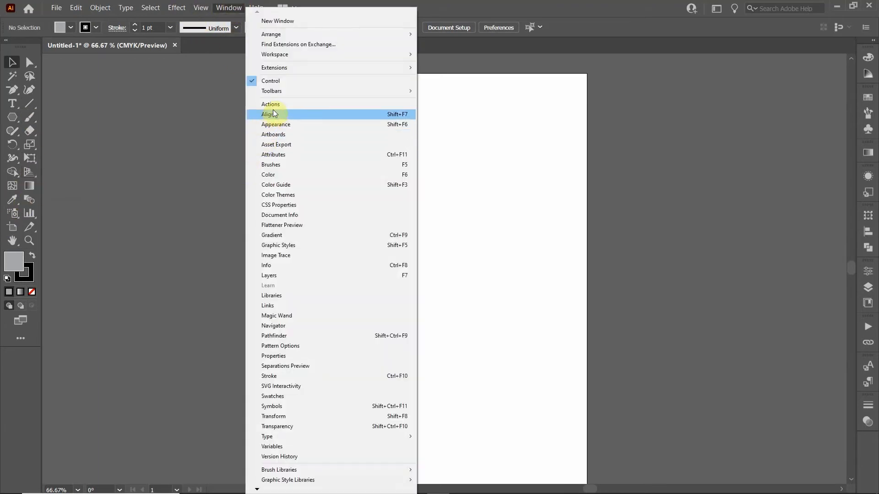
pyautogui.moveTo(282, 92)
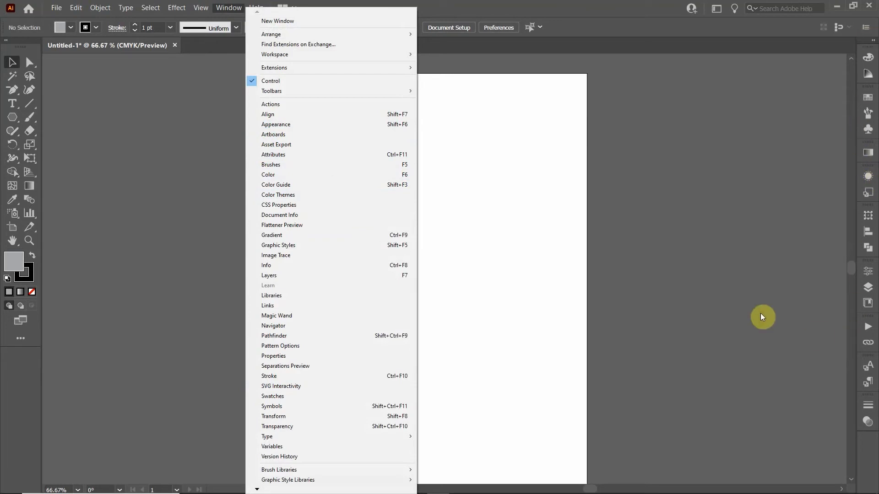
pyautogui.click(710, 265)
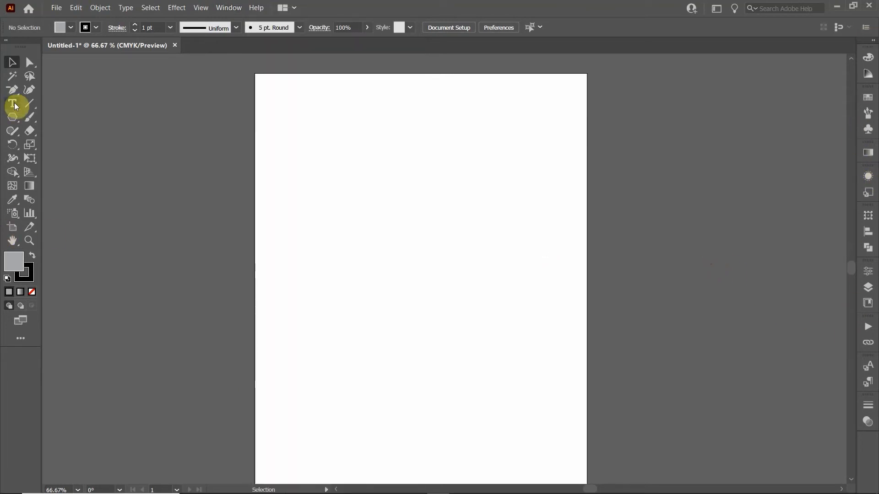
# Show the two-point perspective grid and lower its horizontal plane almost to the ground line
pyautogui.click(30, 174)
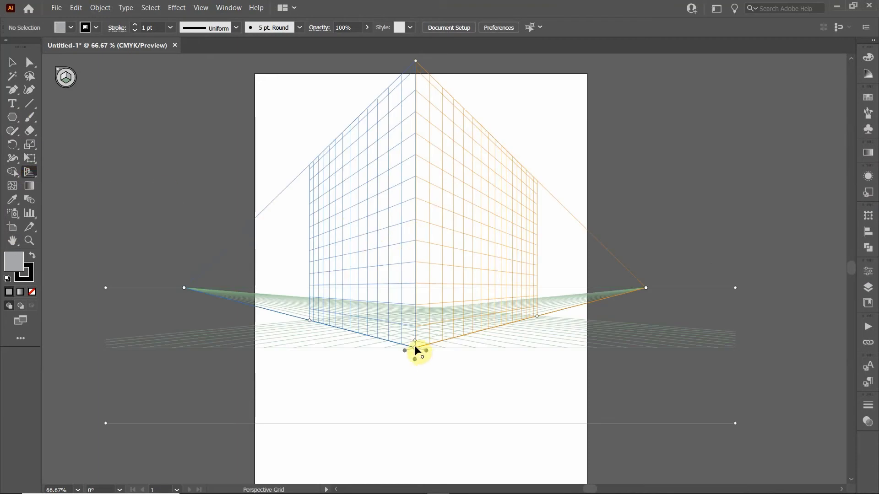
pyautogui.moveTo(414, 359); pyautogui.dragTo(392, 421)
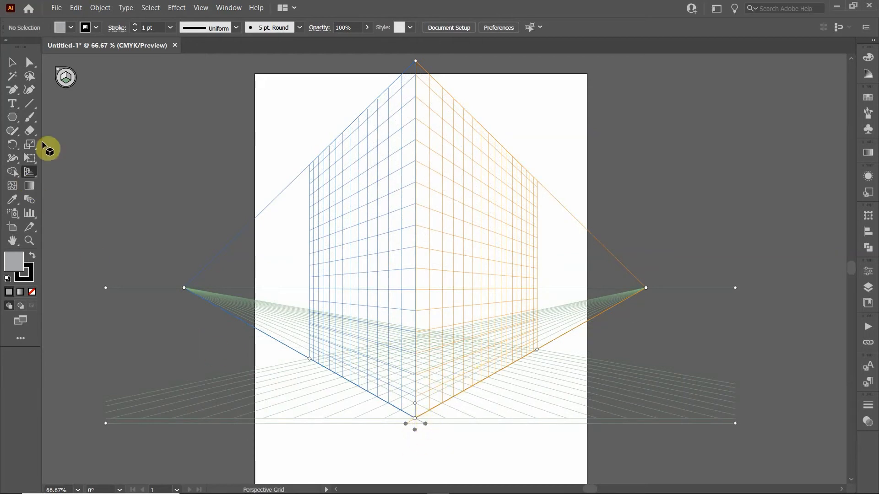
# Activate the Rectangle tool in place of the Polygon tool
pyautogui.click(17, 122)
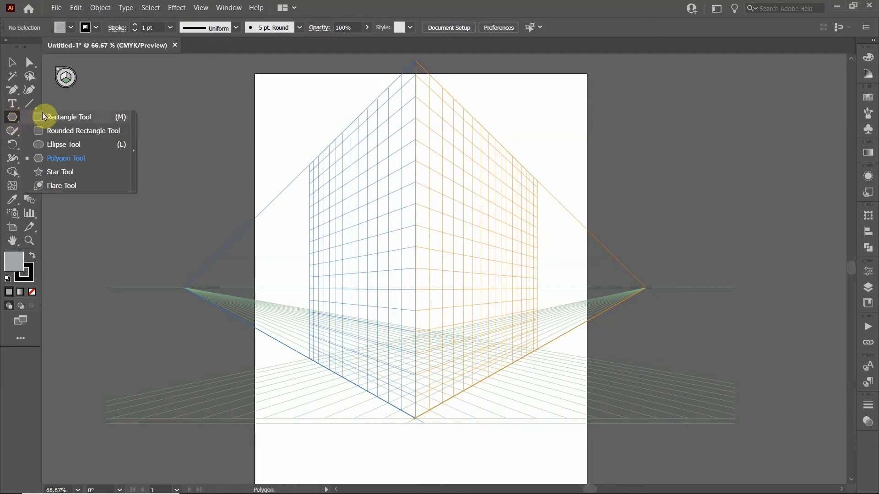
pyautogui.click(18, 120)
pyautogui.click(18, 120)
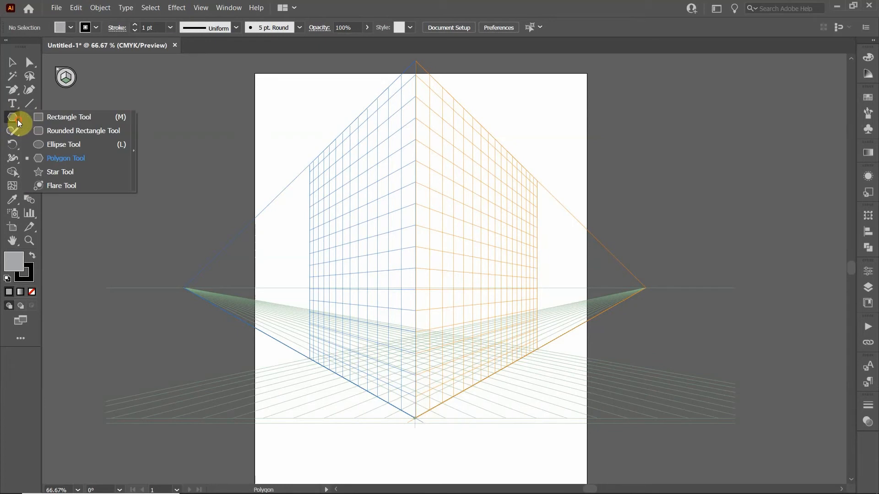
pyautogui.click(44, 116)
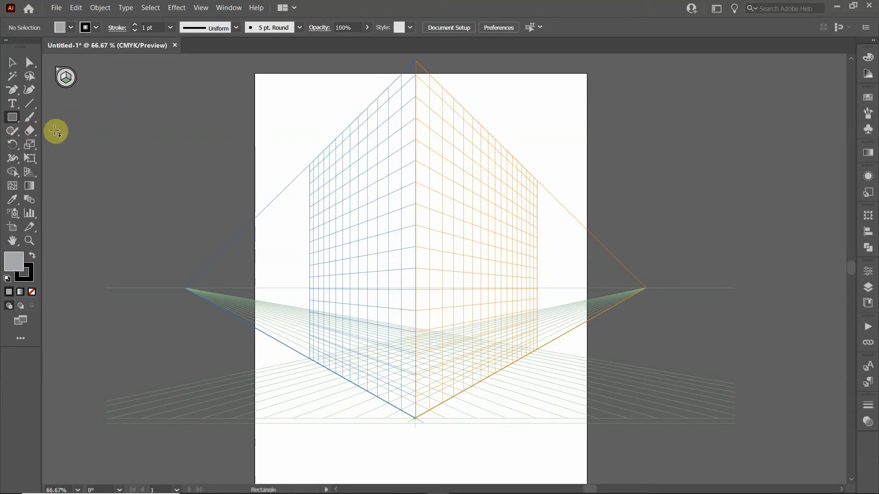
# Switch the active perspective plane to the left grid, the right grid and back to the horizontal grid
pyautogui.click(63, 78)
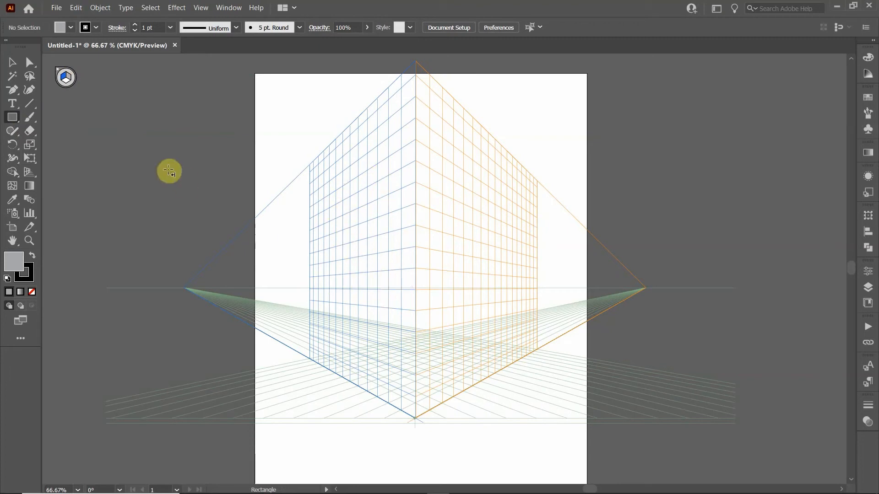
pyautogui.click(68, 79)
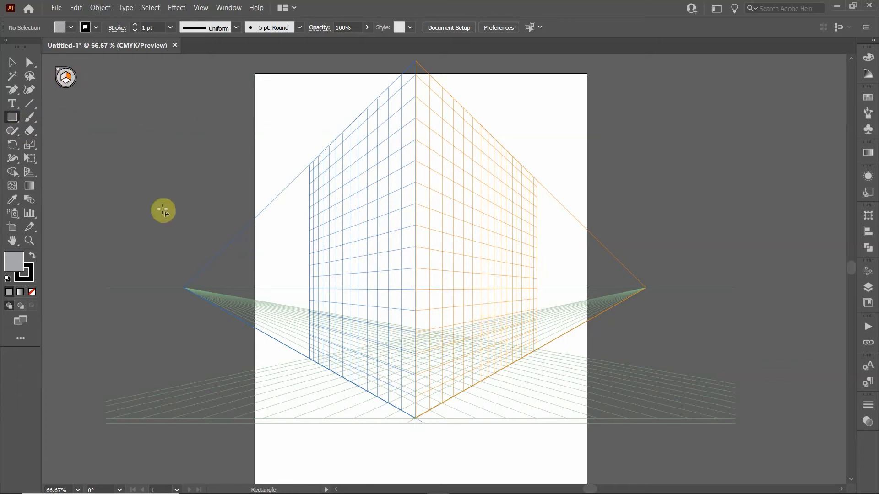
pyautogui.click(64, 86)
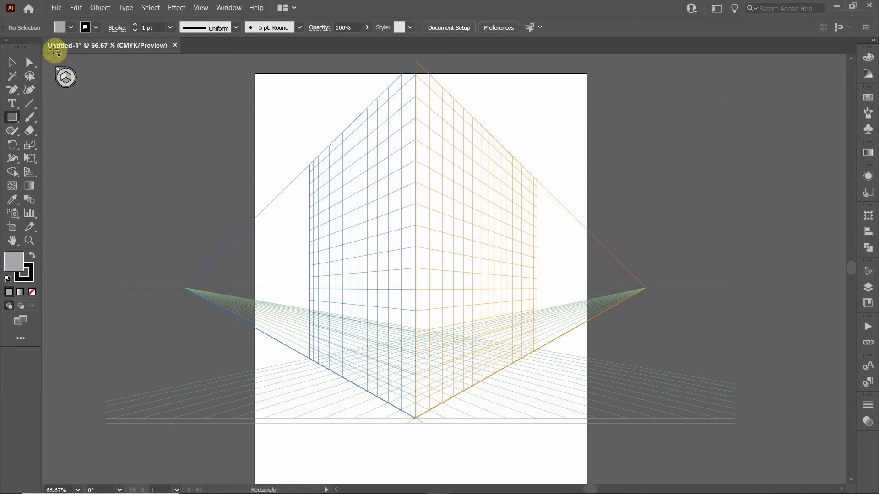
pyautogui.click(65, 86)
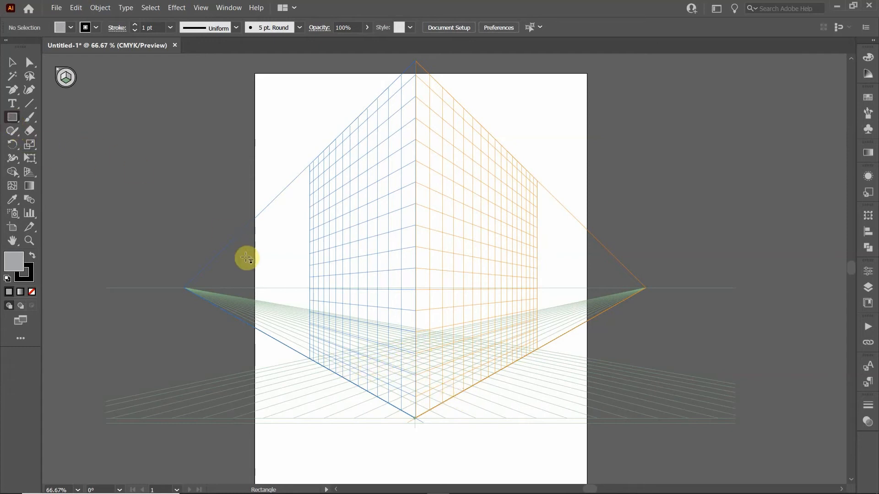
# Try drawing a rectangle on the horizontal plane and moving it with the regular Selection tool, and undo both
pyautogui.moveTo(365, 363); pyautogui.dragTo(583, 177)
pyautogui.click(12, 62)
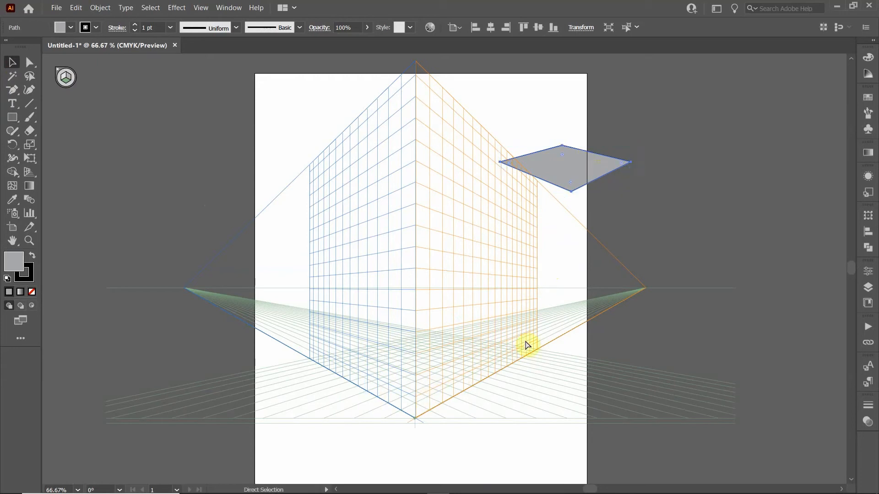
pyautogui.hotkey('ctrl', 'z')
pyautogui.hotkey('ctrl', 'z')
pyautogui.hotkey('ctrl', 'z')
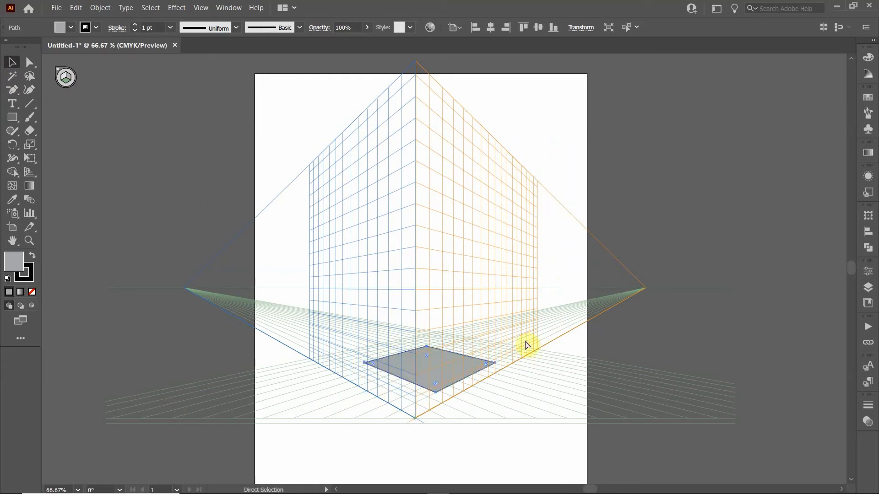
pyautogui.hotkey('ctrl', 'z')
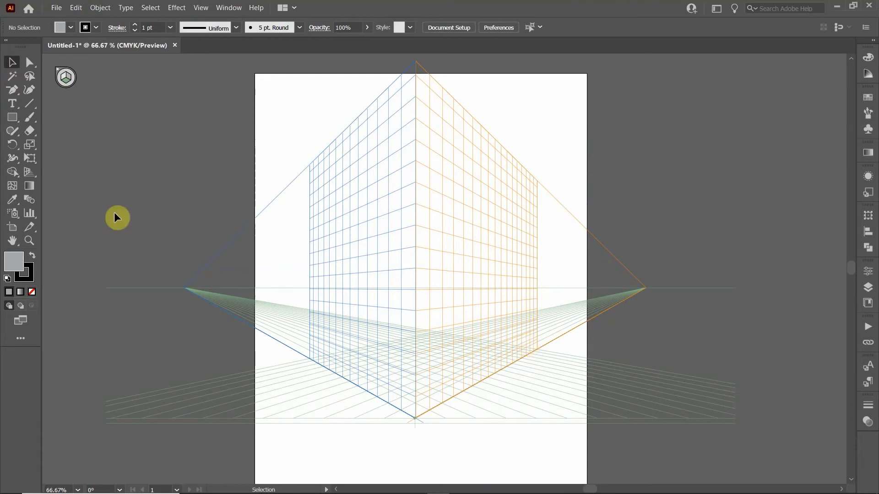
# Draw a rectangle on the horizontal plane and move it in perspective so its nearest corner meets the grid's front corner
pyautogui.click(12, 117)
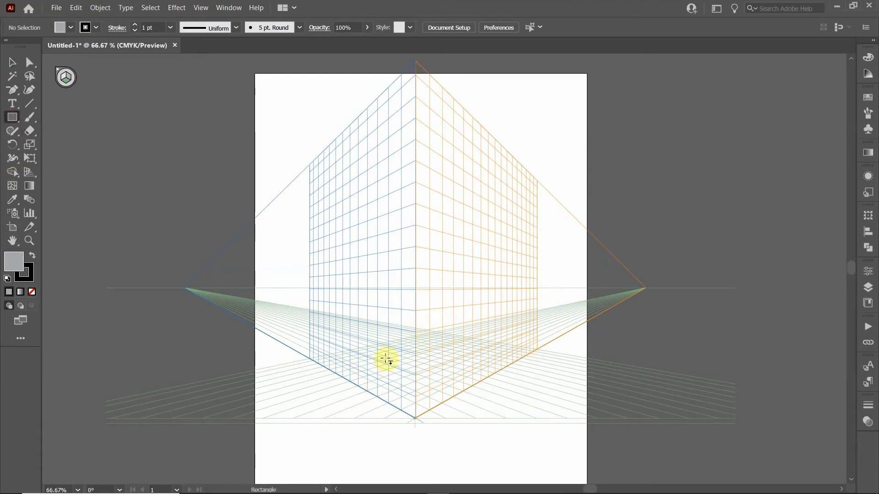
pyautogui.moveTo(373, 357); pyautogui.dragTo(508, 361)
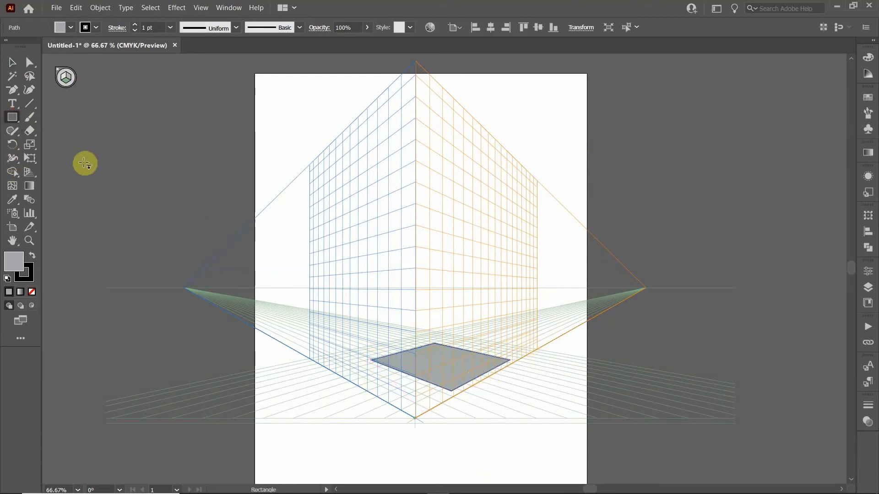
pyautogui.click(31, 174)
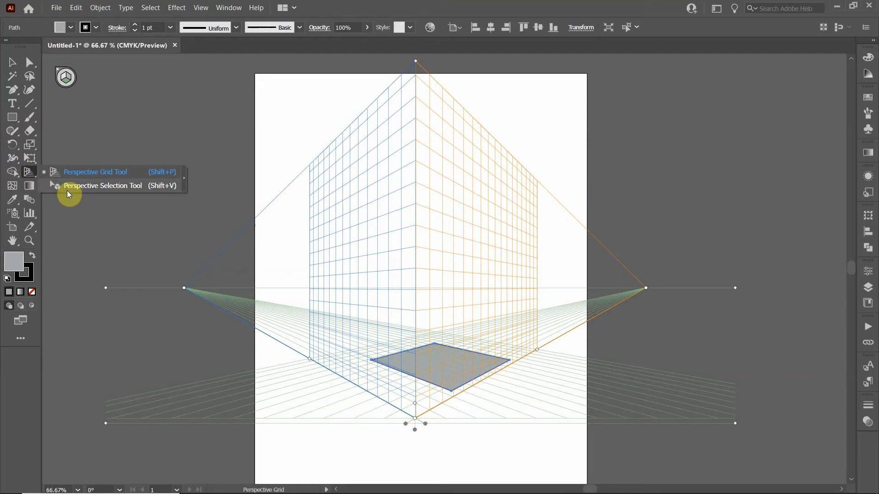
pyautogui.click(67, 190)
pyautogui.moveTo(454, 370)
pyautogui.mouseDown()
pyautogui.moveTo(435, 381)
pyautogui.moveTo(415, 359)
pyautogui.moveTo(495, 325)
pyautogui.moveTo(582, 316)
pyautogui.moveTo(494, 340)
pyautogui.moveTo(346, 333)
pyautogui.moveTo(270, 300)
pyautogui.moveTo(270, 315)
pyautogui.moveTo(433, 387)
pyautogui.moveTo(422, 394)
pyautogui.mouseUp()
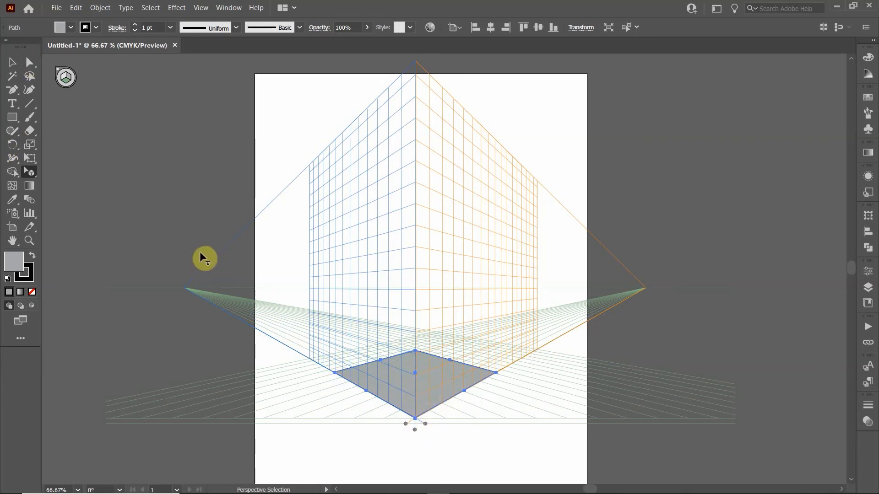
pyautogui.click(114, 142)
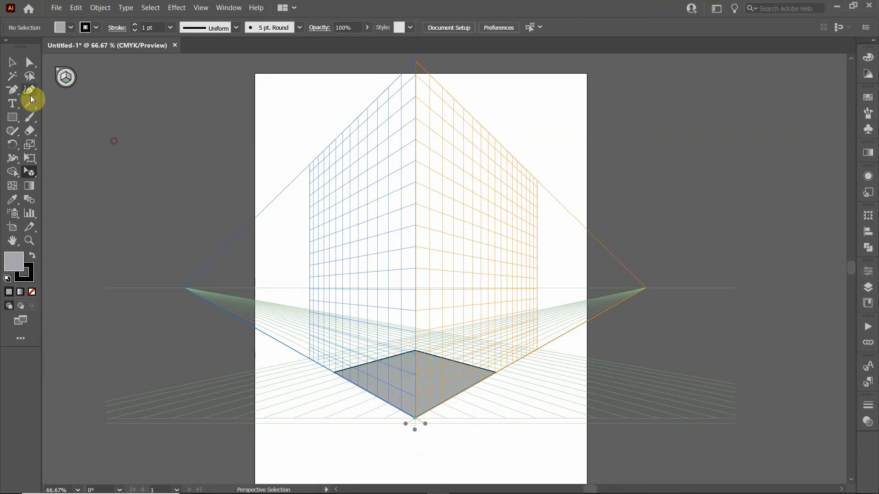
# Hide the perspective grid and return to the Selection tool
pyautogui.moveTo(26, 172); pyautogui.dragTo(54, 174)
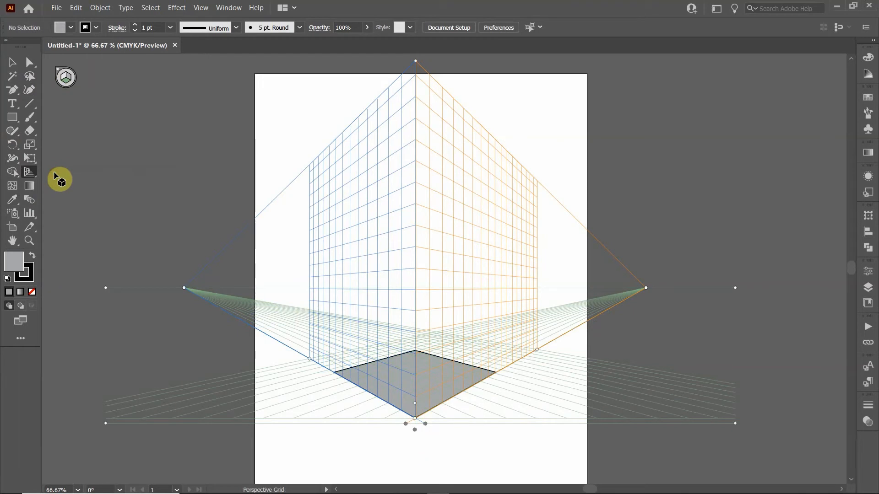
pyautogui.click(57, 70)
pyautogui.click(12, 63)
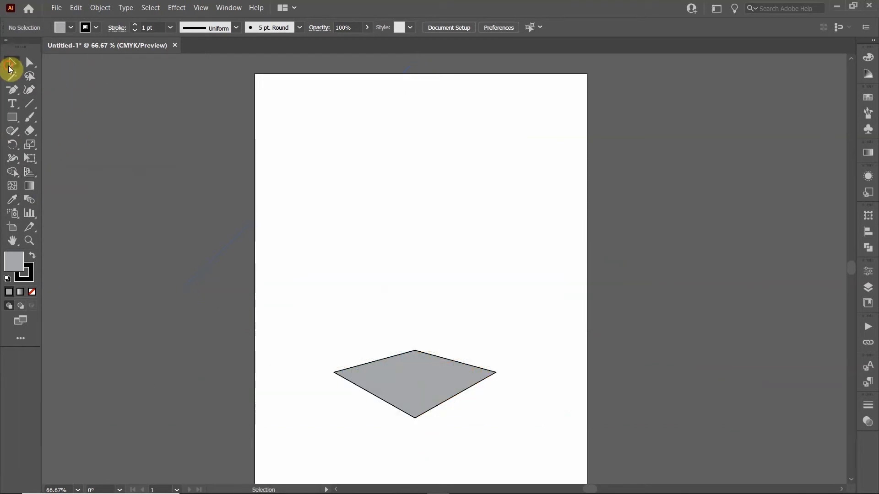
# Move the perspective base shape straight up to about the middle of the artboard
pyautogui.moveTo(394, 406); pyautogui.dragTo(408, 297)
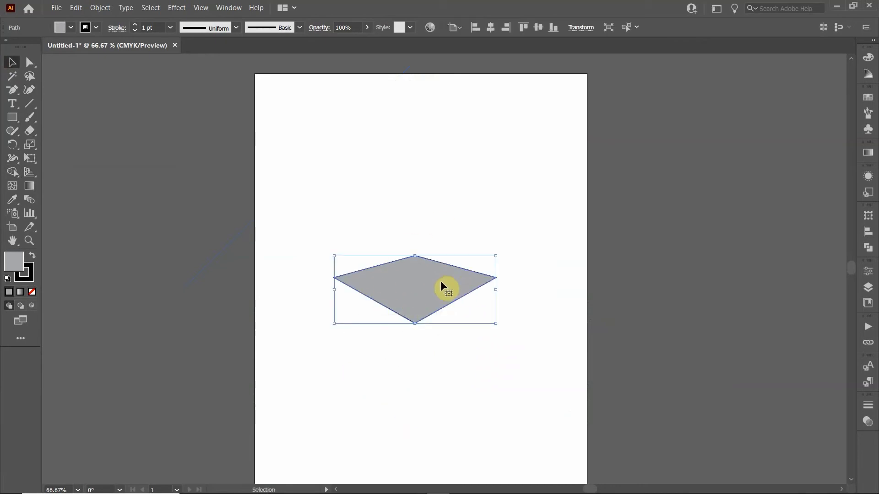
pyautogui.click(366, 212)
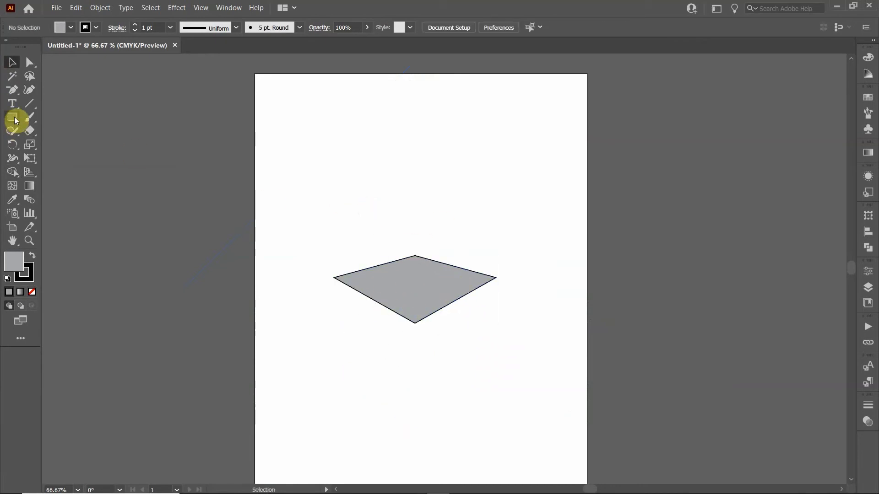
# Draw an upright triangle above the base with the Polygon tool, reducing the number of sides to three
pyautogui.moveTo(15, 120); pyautogui.dragTo(51, 159)
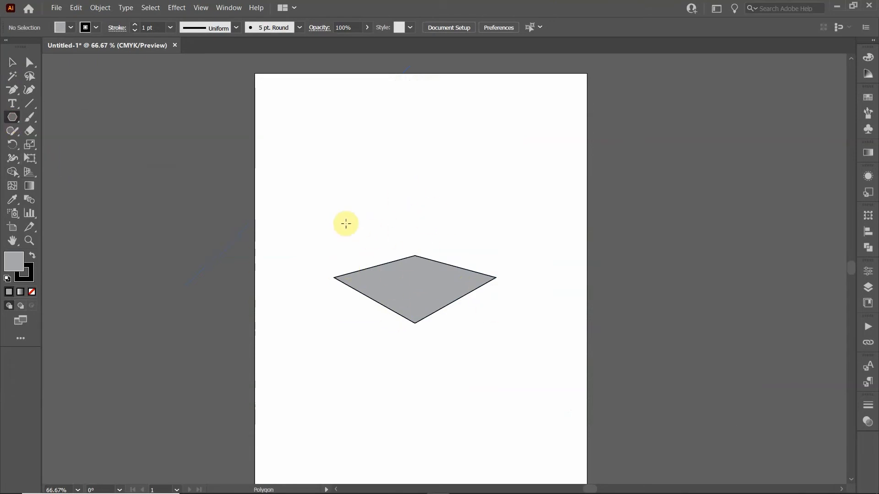
pyautogui.click(12, 120)
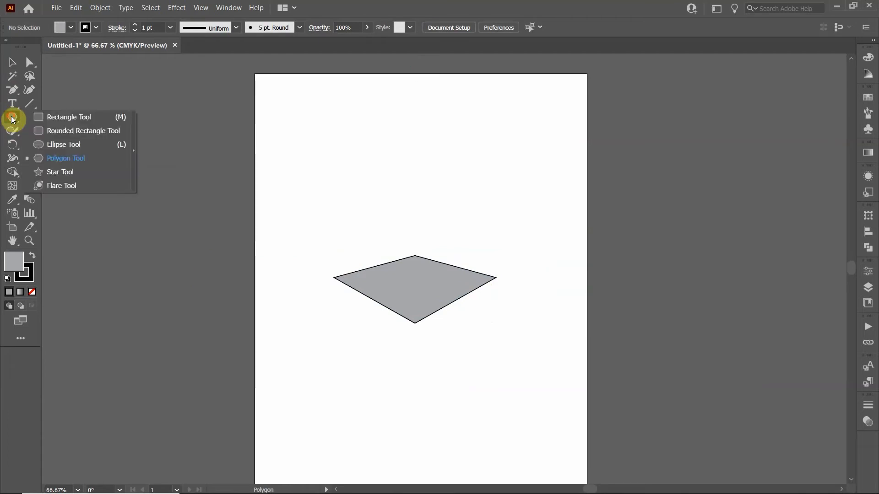
pyautogui.click(50, 161)
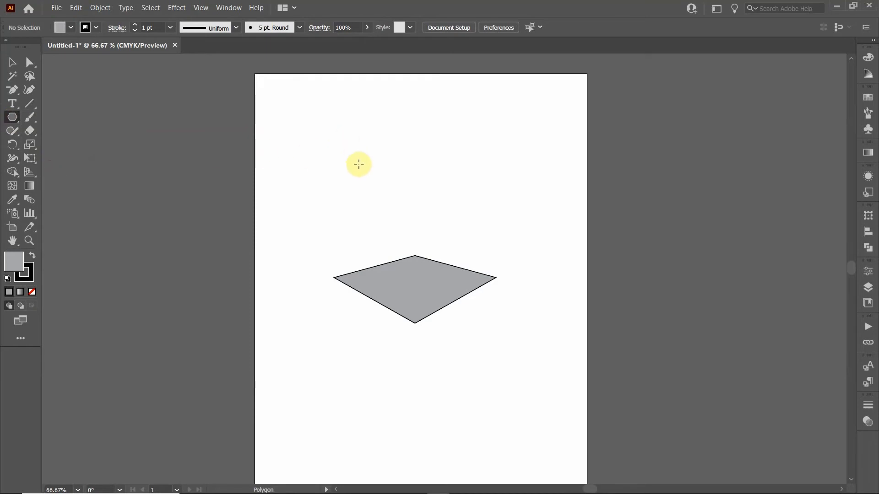
pyautogui.moveTo(358, 140); pyautogui.dragTo(404, 165)
pyautogui.press('Up')
pyautogui.press('Up')
pyautogui.press('Up')
pyautogui.press('Up')
pyautogui.press('Up')
pyautogui.press('Down')
pyautogui.press('Down')
pyautogui.press('Down')
pyautogui.press('Up')
pyautogui.press('Up')
pyautogui.press('Down')
pyautogui.press('Down')
pyautogui.press('Down')
pyautogui.press('Down')
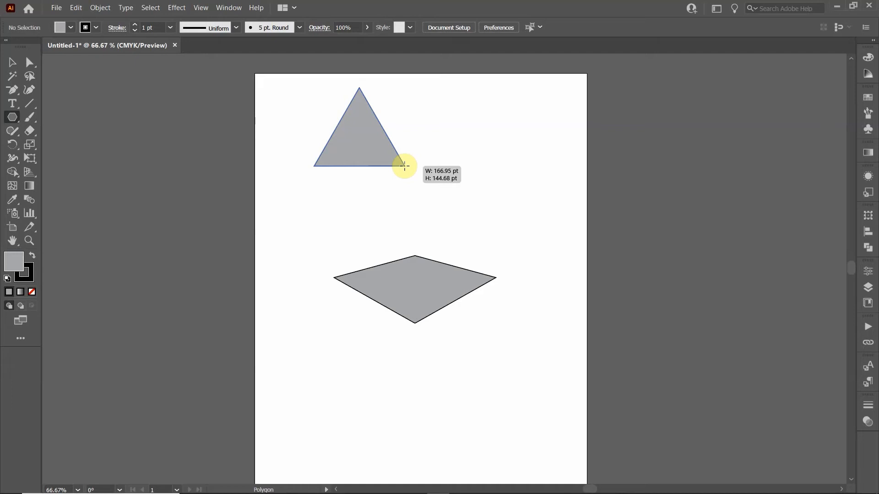
pyautogui.moveTo(404, 166); pyautogui.dragTo(398, 183)
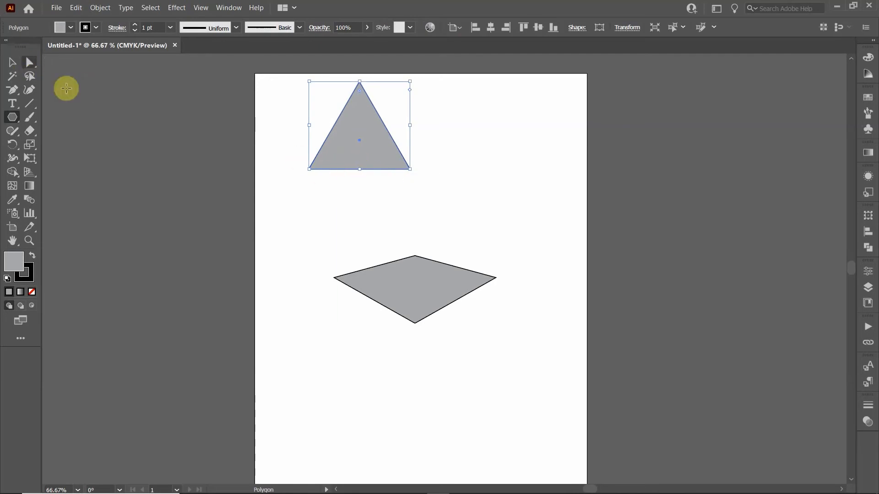
# Move the triangle down close to the base and fill it with a lighter gray swatch
pyautogui.click(12, 62)
pyautogui.moveTo(388, 141)
pyautogui.mouseDown()
pyautogui.moveTo(431, 217)
pyautogui.moveTo(409, 245)
pyautogui.moveTo(389, 195)
pyautogui.moveTo(381, 222)
pyautogui.mouseUp()
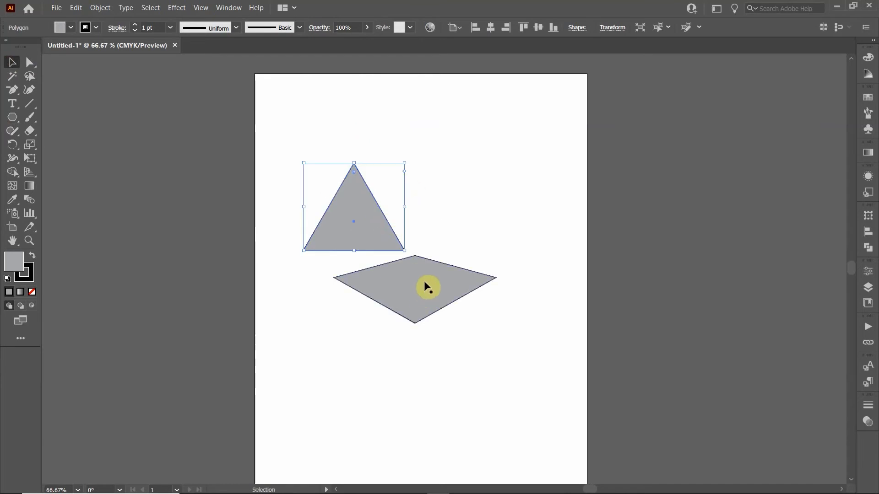
pyautogui.click(72, 28)
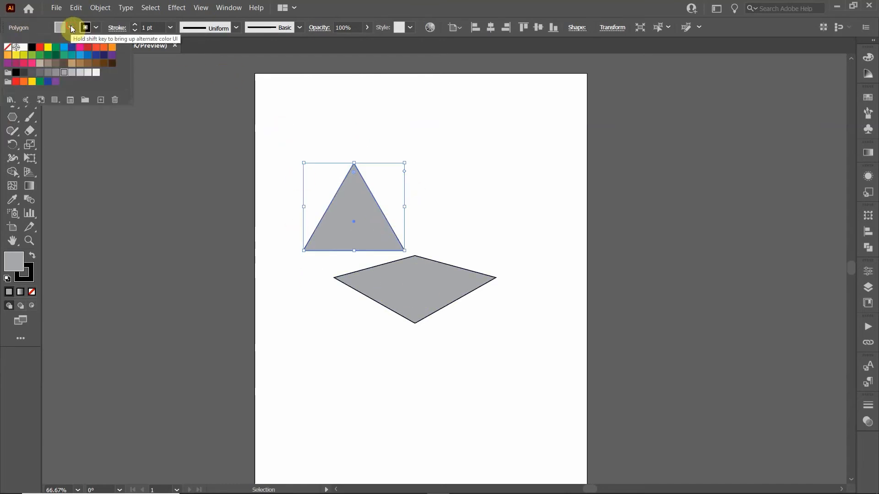
pyautogui.click(71, 27)
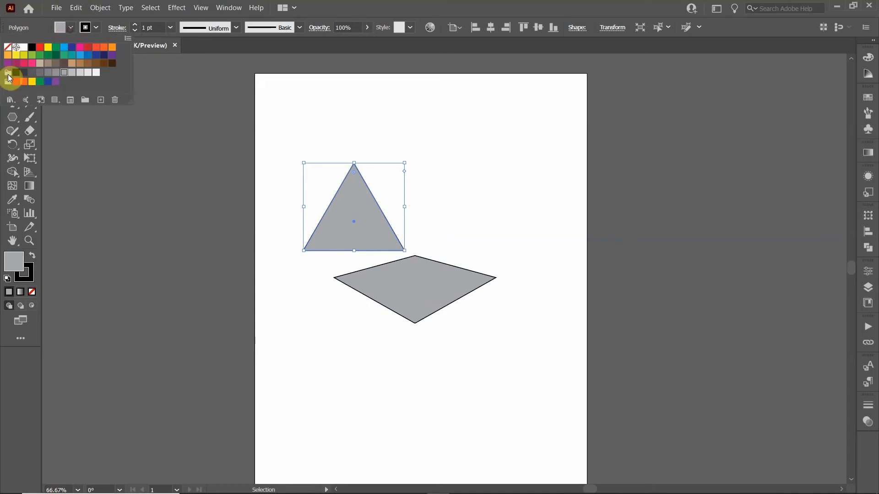
pyautogui.click(72, 73)
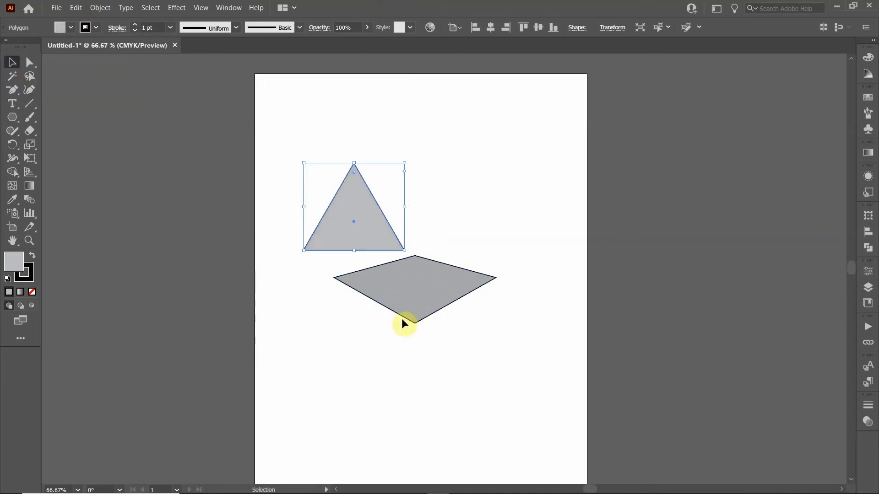
# Snap the triangle's two lower anchor points onto the base's left and front corners with the Direct Selection tool
pyautogui.click(29, 63)
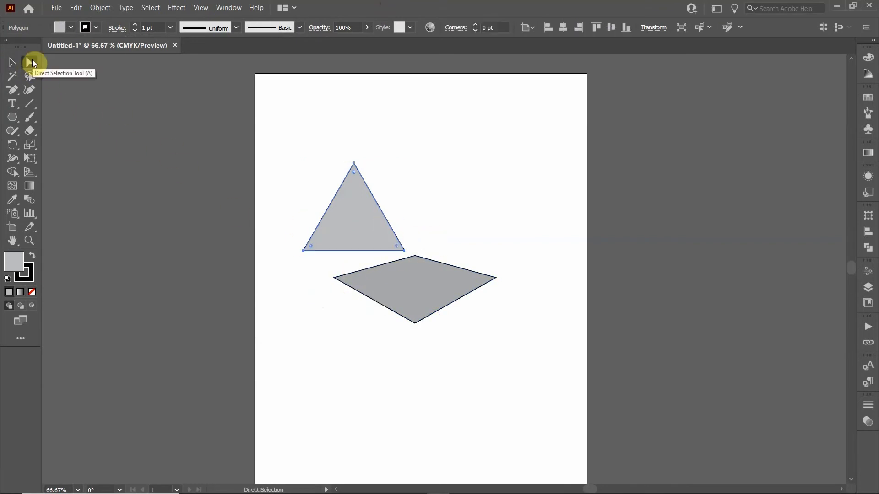
pyautogui.click(302, 252)
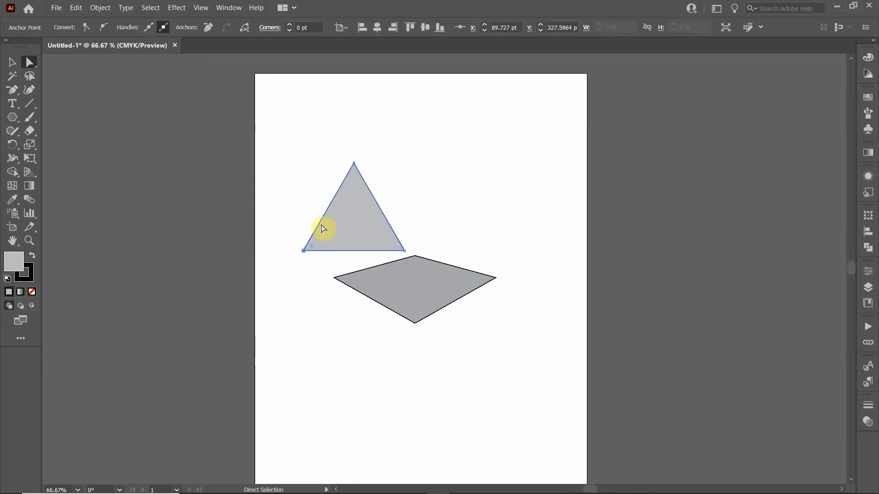
pyautogui.click(293, 201)
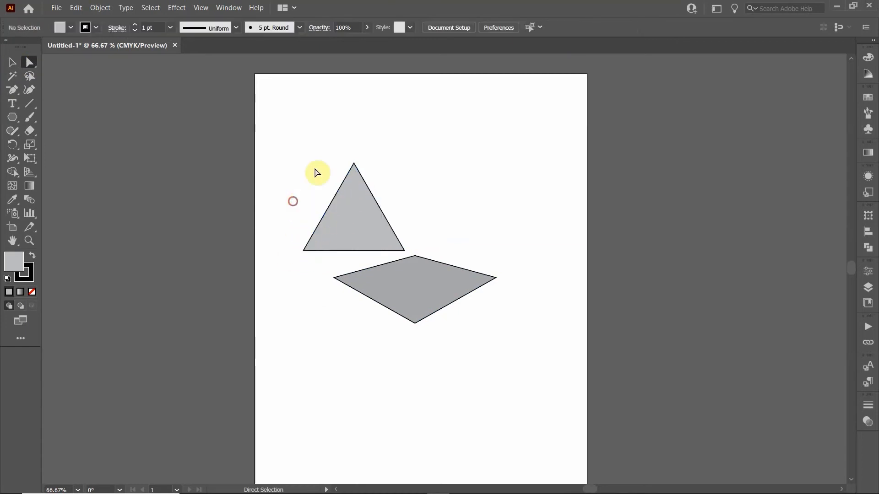
pyautogui.click(305, 251)
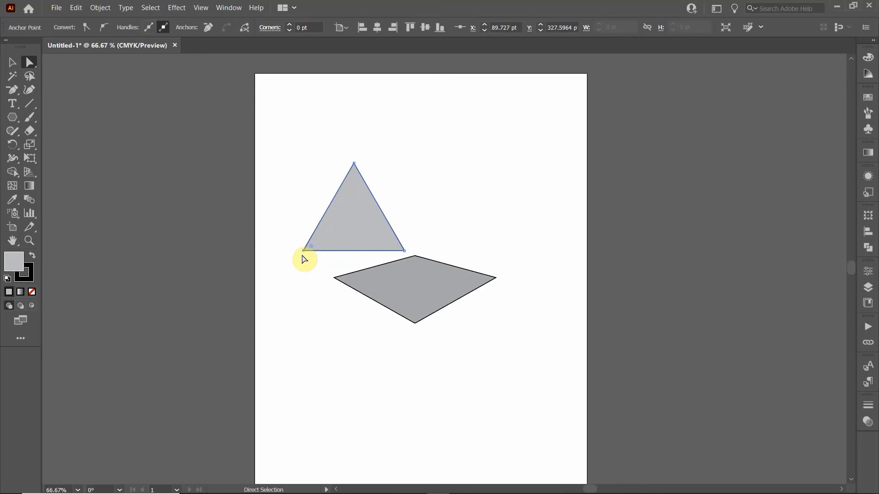
pyautogui.scroll(4, 303, 260)
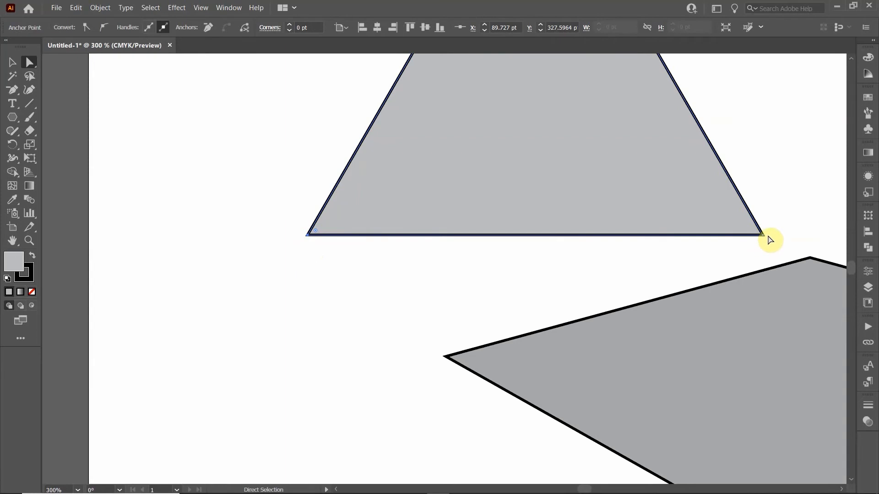
pyautogui.scroll(-2, 771, 243)
pyautogui.moveTo(775, 210); pyautogui.dragTo(609, 274)
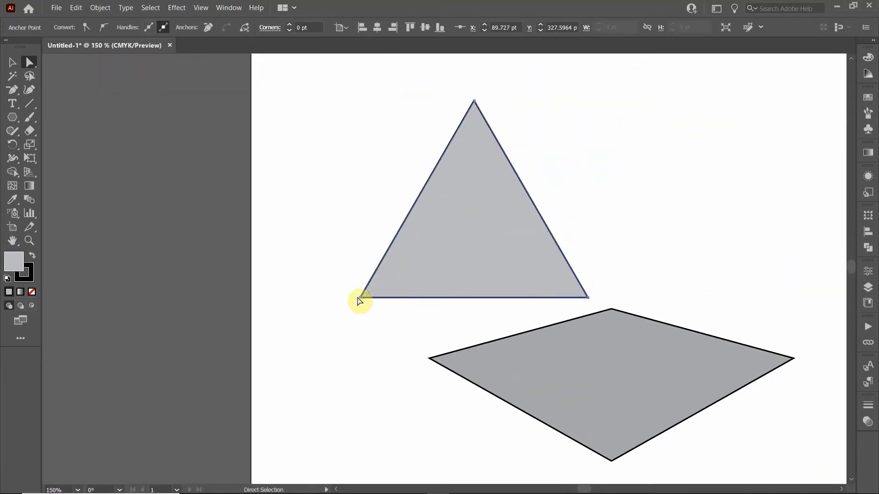
pyautogui.moveTo(360, 298); pyautogui.dragTo(429, 358)
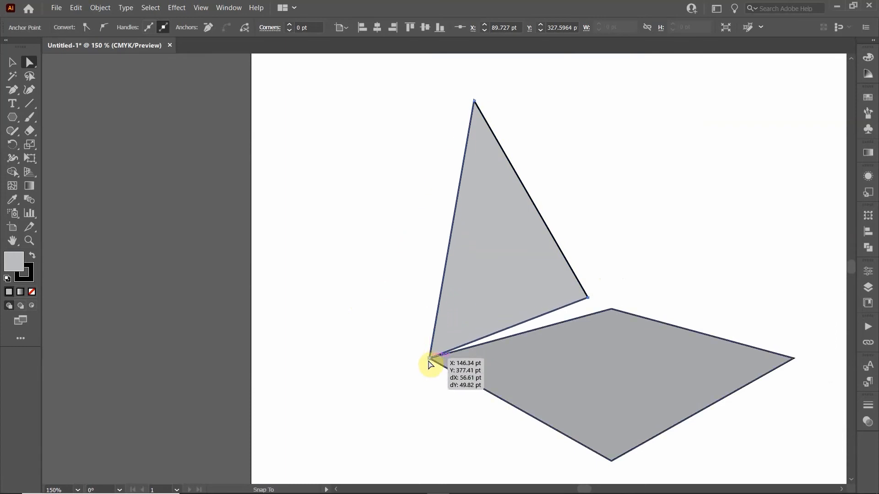
pyautogui.moveTo(589, 310); pyautogui.dragTo(613, 462)
pyautogui.moveTo(614, 458); pyautogui.dragTo(612, 462)
# Place the triangle's apex vertically above the base's front corner, at about Y 223 pt
pyautogui.moveTo(476, 104); pyautogui.dragTo(612, 249)
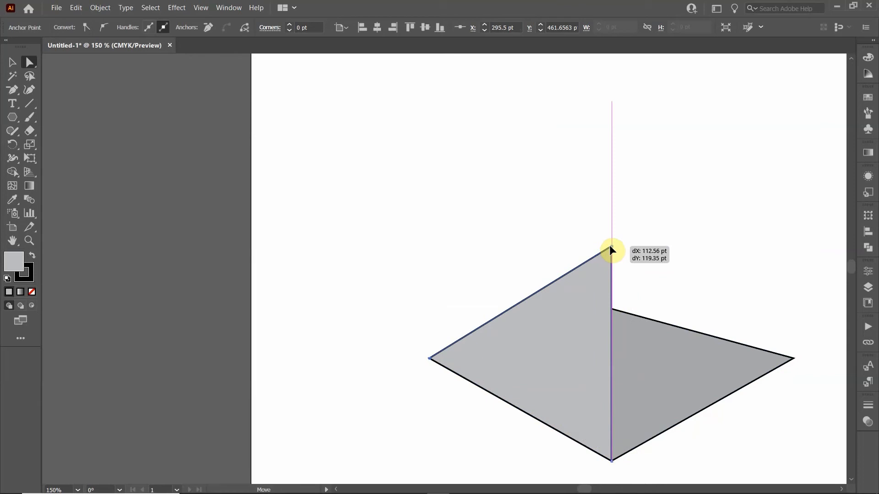
pyautogui.moveTo(612, 248); pyautogui.dragTo(609, 123)
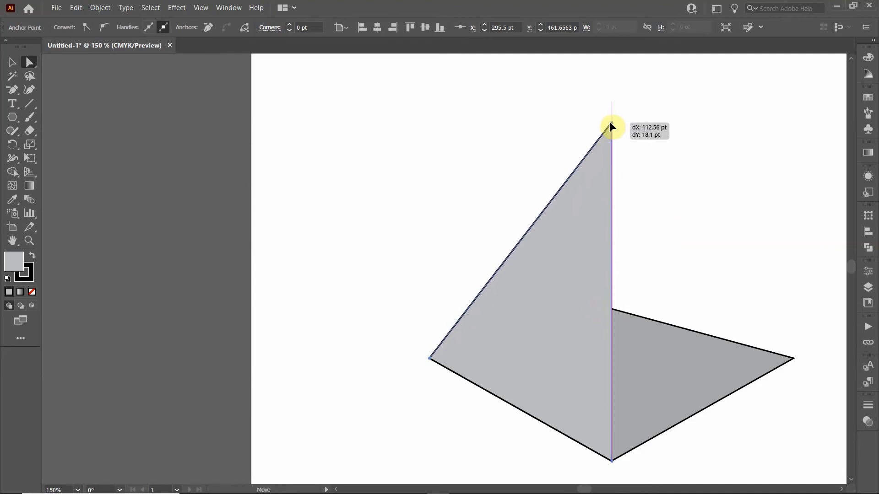
pyautogui.moveTo(610, 124); pyautogui.dragTo(611, 171)
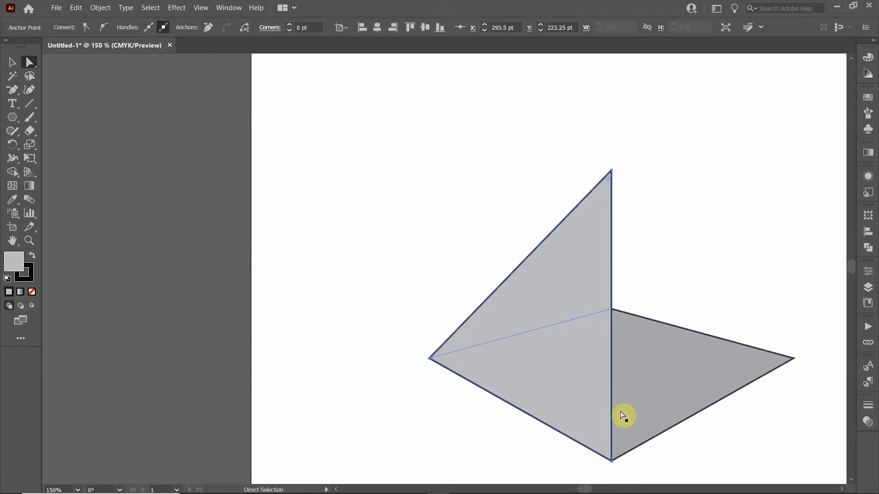
# Duplicate the finished left face to the empty area beside the pyramid and fill the copy with a darker gray
pyautogui.click(13, 61)
pyautogui.click(379, 130)
pyautogui.click(573, 289)
pyautogui.moveTo(565, 297); pyautogui.dragTo(386, 229)
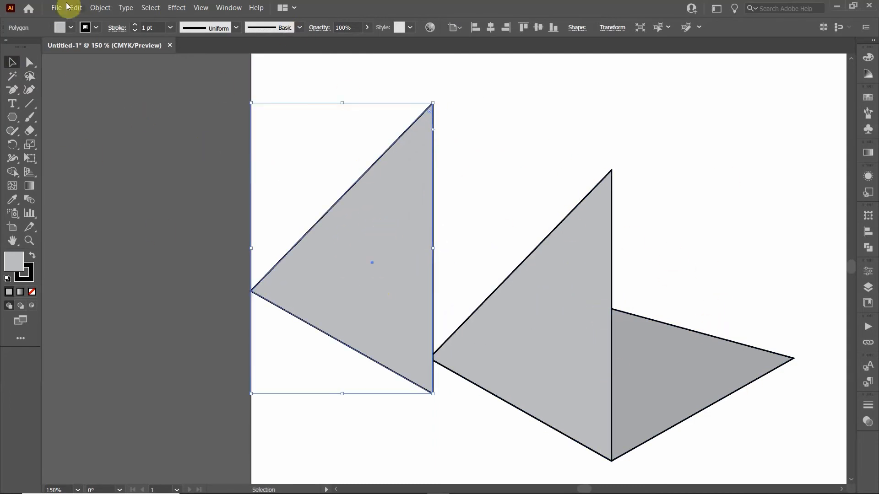
pyautogui.click(70, 30)
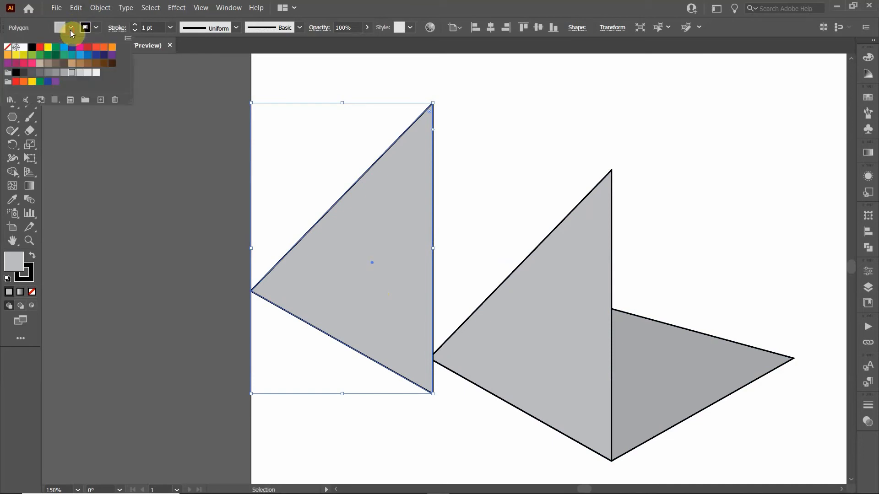
pyautogui.click(47, 73)
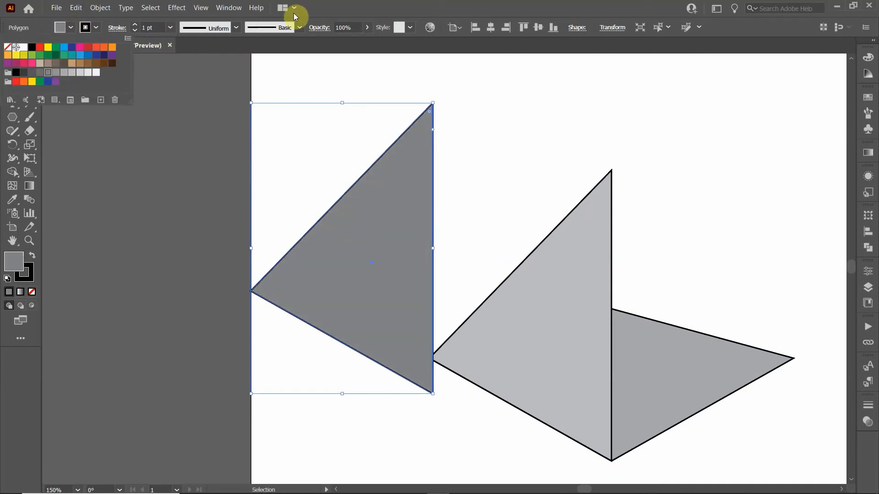
pyautogui.click(317, 6)
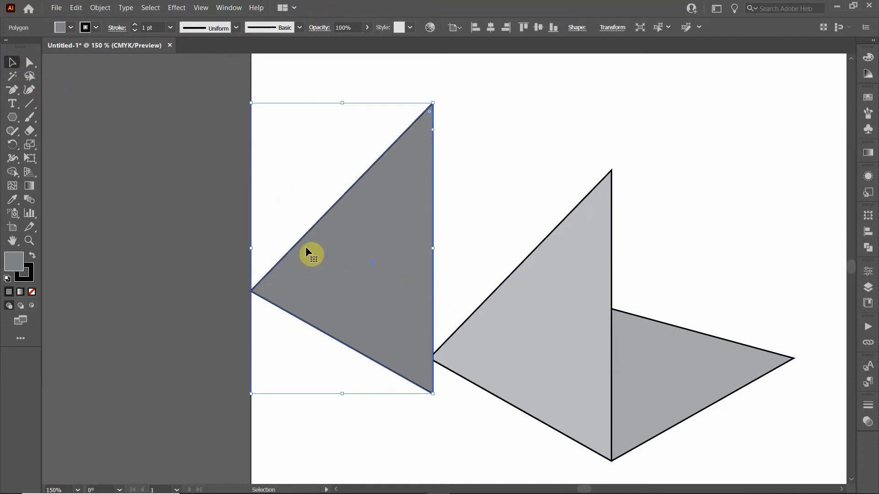
# Reflect the dark copy across the vertical axis and fit it against the first face as the pyramid's right side
pyautogui.rightClick(342, 242)
pyautogui.moveTo(392, 397)
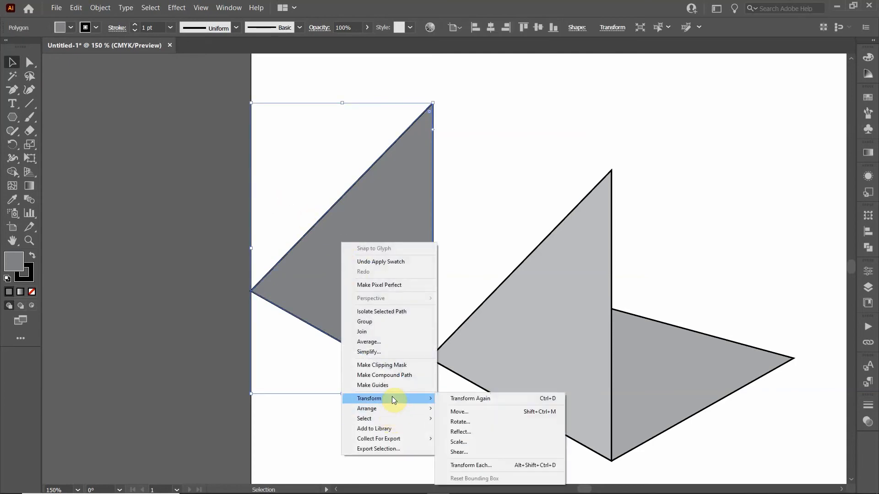
pyautogui.click(487, 430)
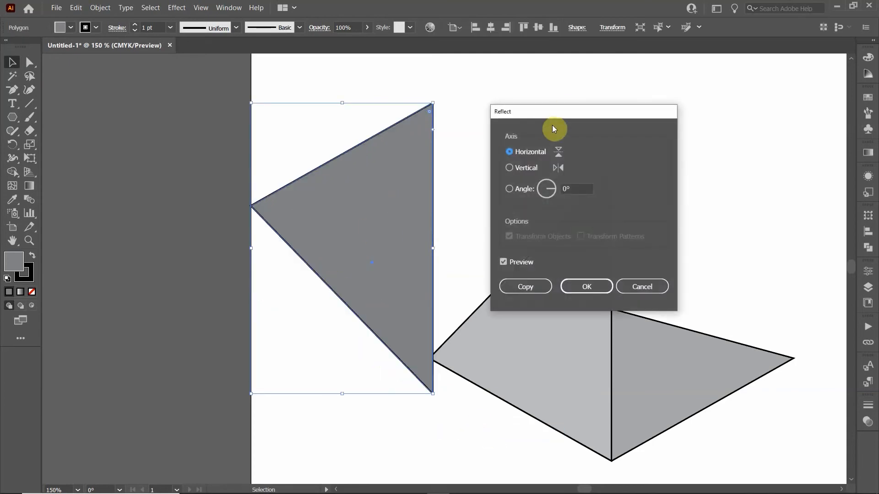
pyautogui.click(515, 168)
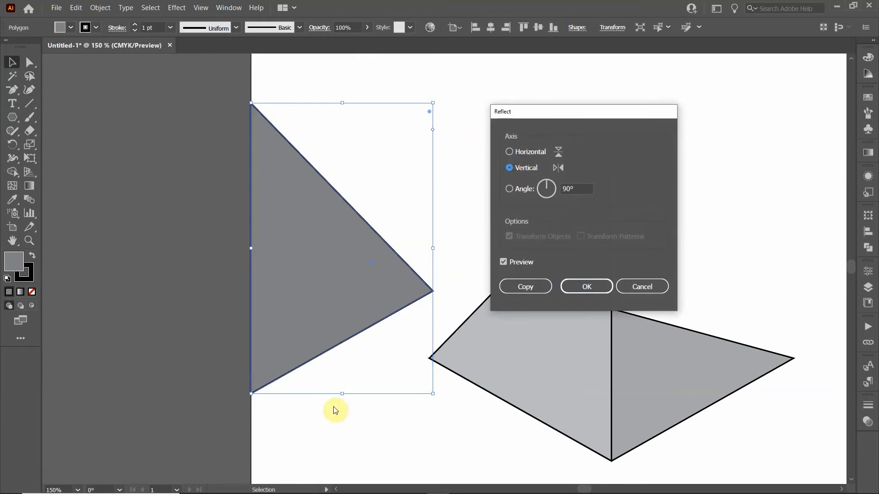
pyautogui.click(603, 286)
pyautogui.moveTo(321, 245); pyautogui.dragTo(677, 317)
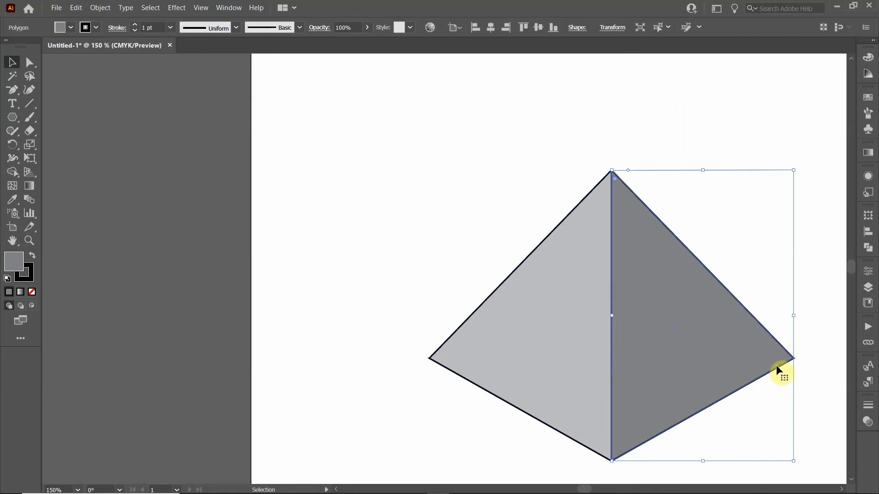
pyautogui.click(345, 192)
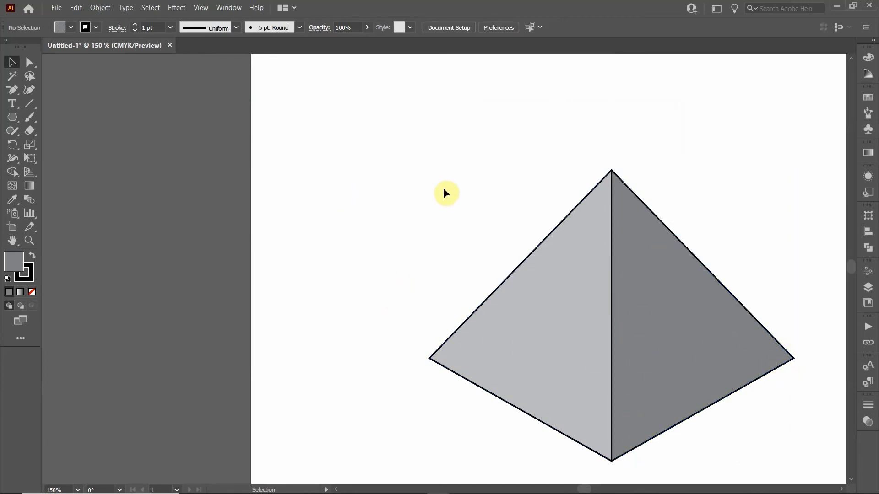
# Select both pyramid faces and set their opacity to 80% so the base shows through
pyautogui.hotkey('ctrl', '0')
pyautogui.moveTo(437, 159); pyautogui.dragTo(368, 186)
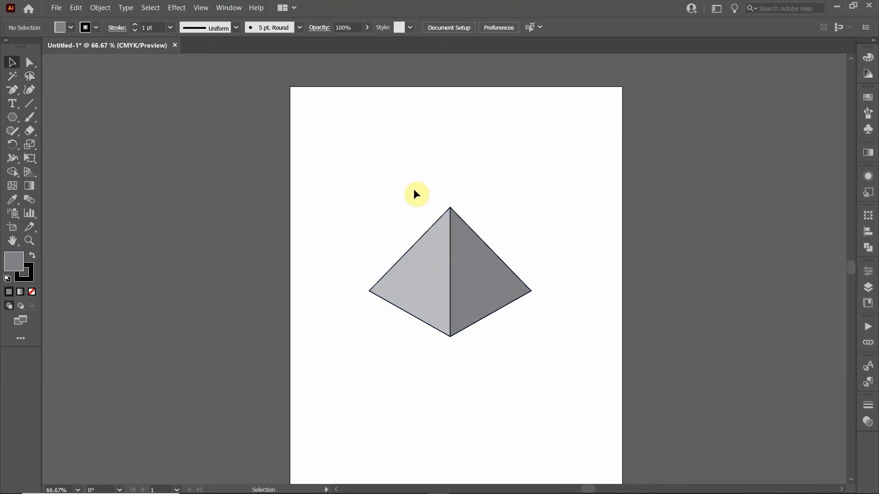
pyautogui.moveTo(513, 245); pyautogui.dragTo(499, 234)
pyautogui.click(379, 181)
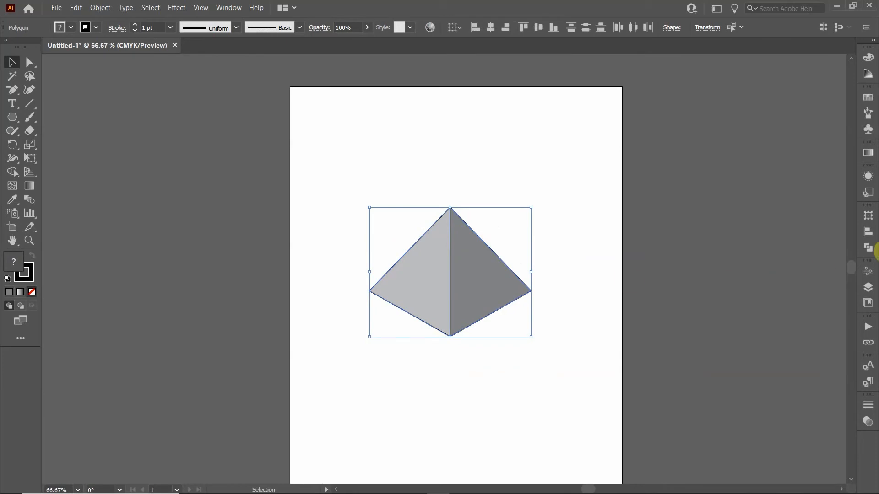
pyautogui.click(872, 178)
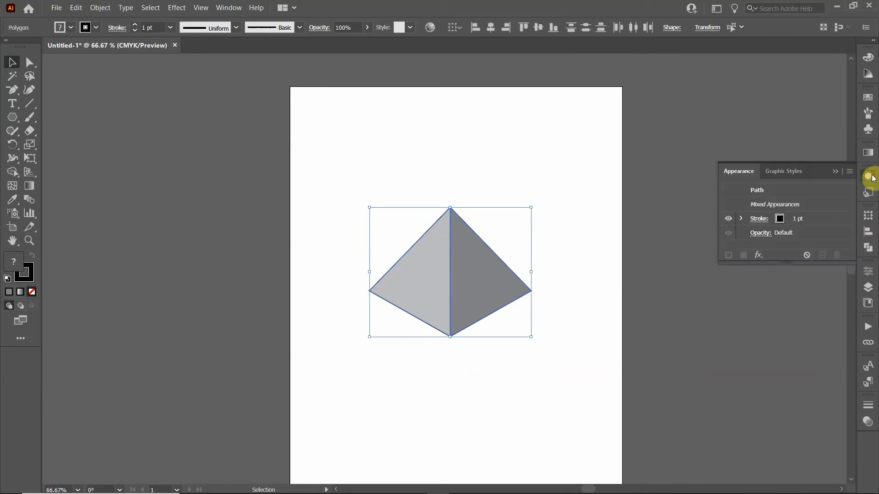
pyautogui.click(761, 233)
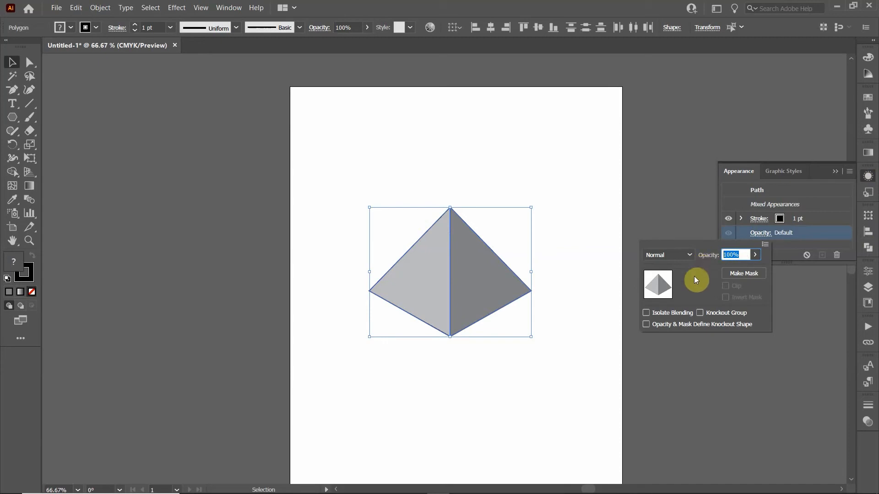
pyautogui.write('80')
pyautogui.click(694, 277)
pyautogui.click(596, 211)
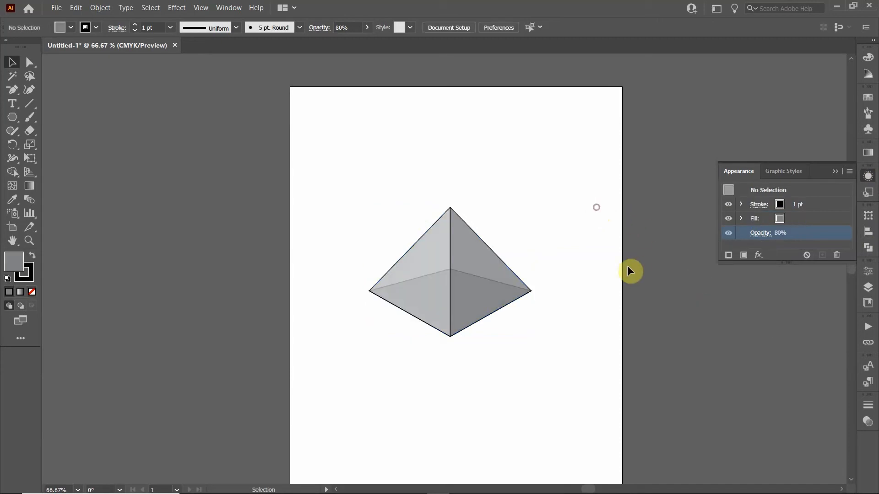
# Move the whole finished pyramid off the artboard into the empty area to its right
pyautogui.click(838, 171)
pyautogui.moveTo(477, 302); pyautogui.dragTo(728, 310)
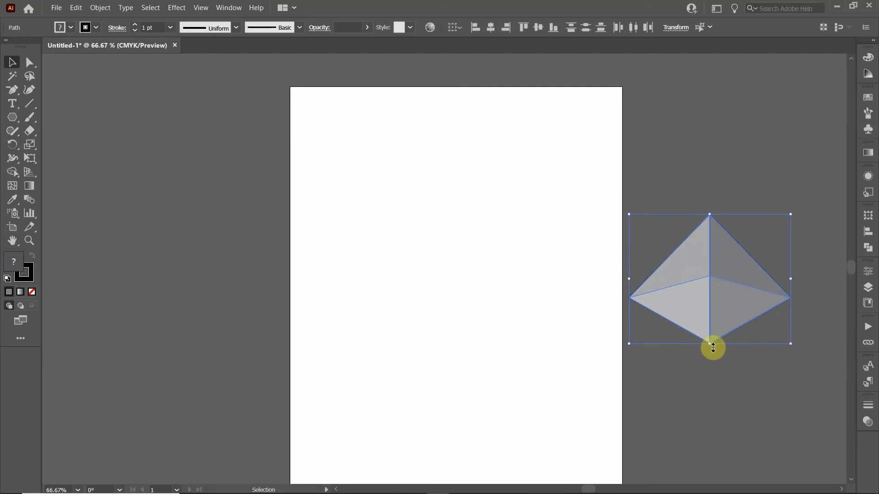
pyautogui.moveTo(733, 297); pyautogui.dragTo(784, 314)
pyautogui.moveTo(723, 315); pyautogui.dragTo(773, 289)
pyautogui.click(723, 222)
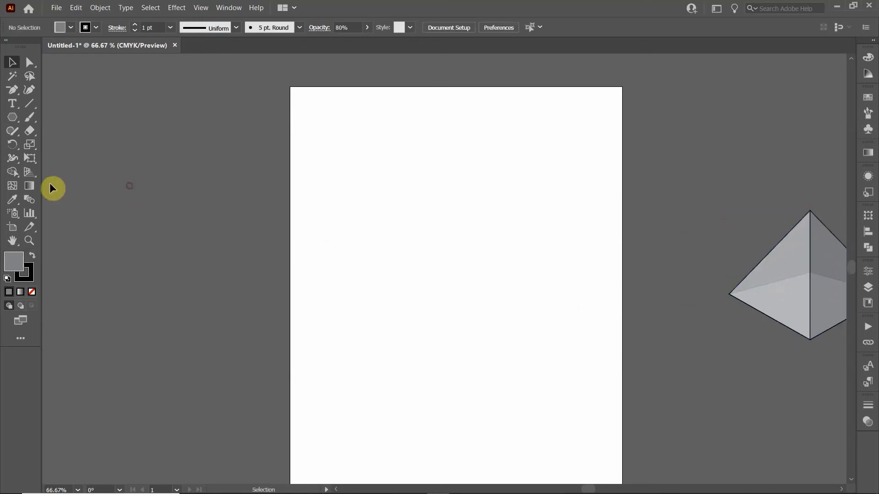
# Show the two-point perspective grid and draw an off-centre rectangle on its ground plane as a new pyramid base
pyautogui.click(27, 172)
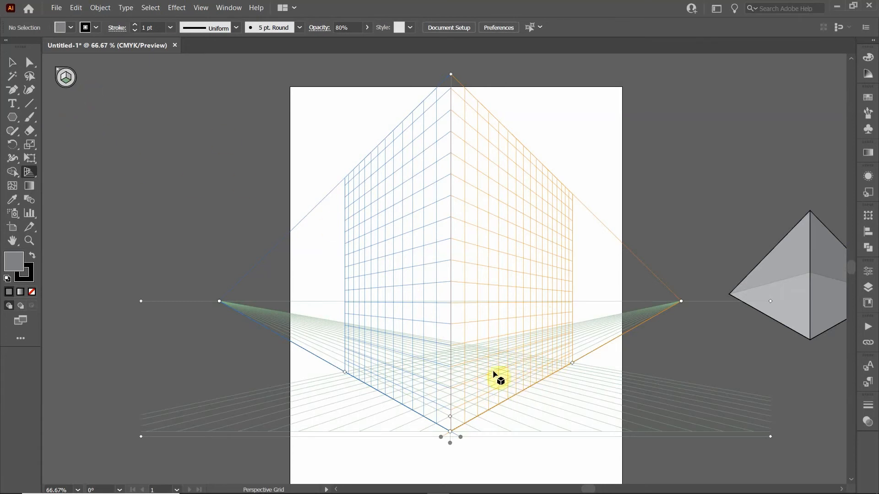
pyautogui.click(13, 117)
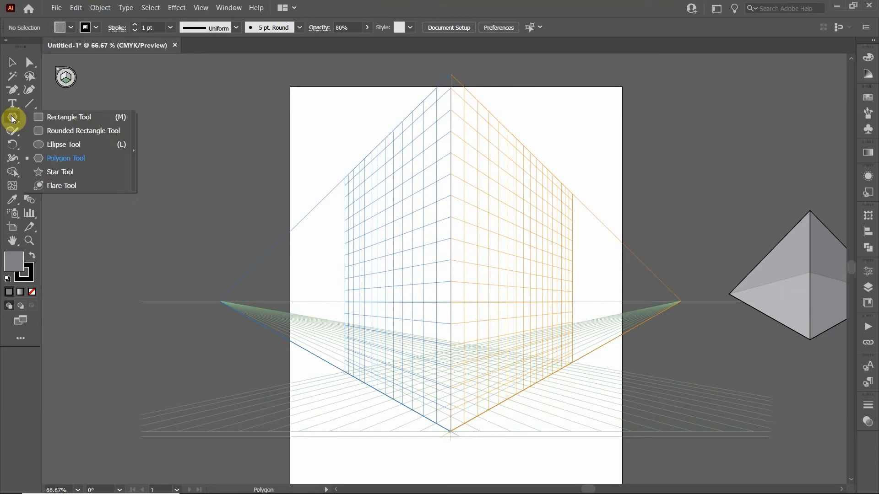
pyautogui.click(50, 117)
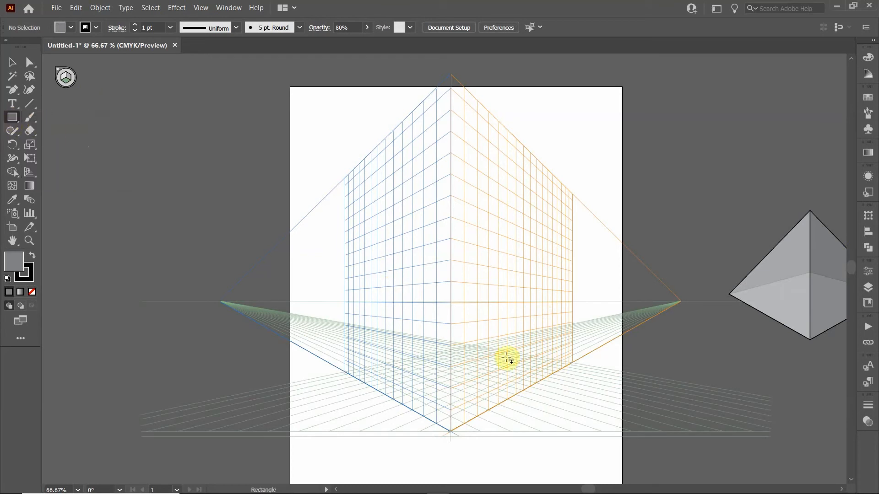
pyautogui.moveTo(493, 358); pyautogui.dragTo(525, 390)
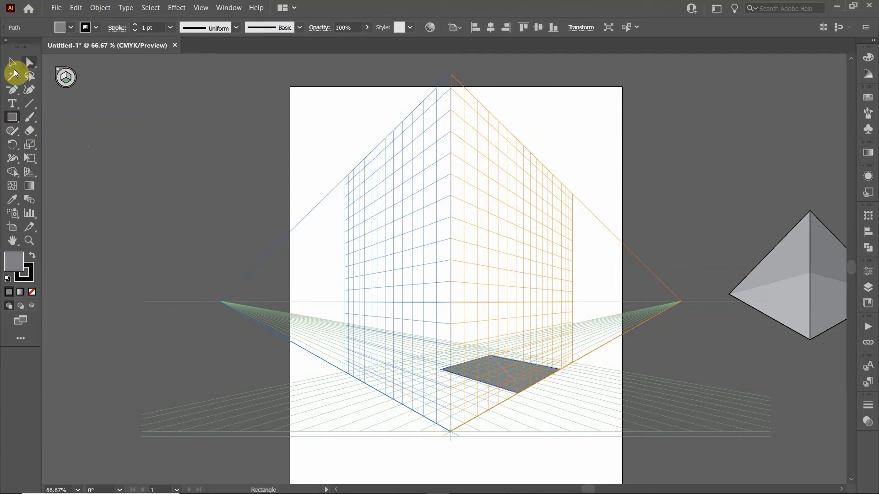
# Hide the perspective grid so only the new base stays on the artboard
pyautogui.click(12, 64)
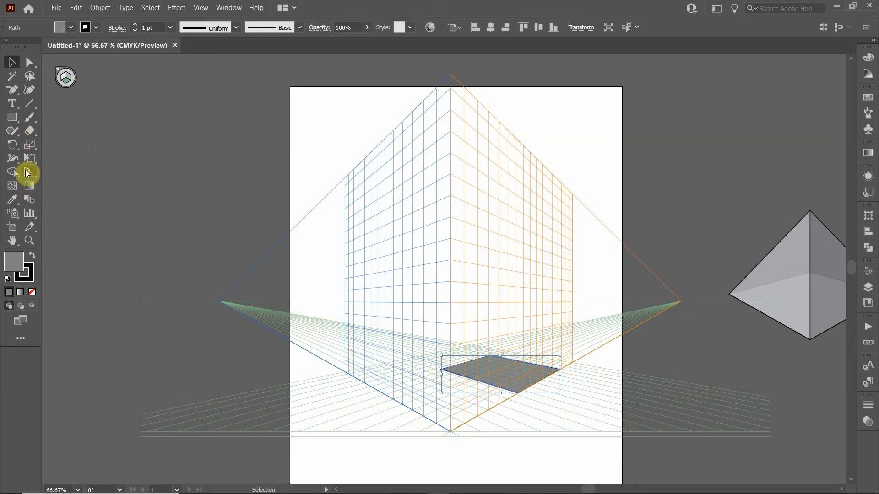
pyautogui.moveTo(31, 174); pyautogui.dragTo(57, 187)
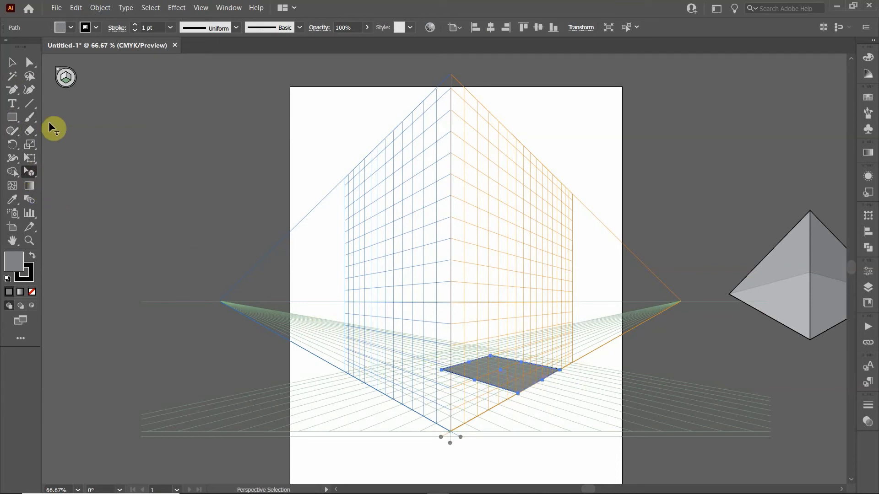
pyautogui.moveTo(29, 171); pyautogui.dragTo(92, 172)
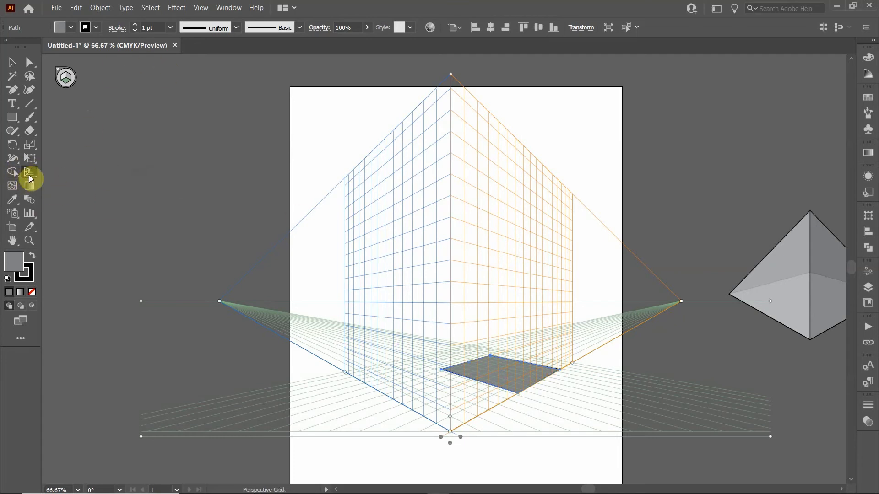
pyautogui.click(59, 72)
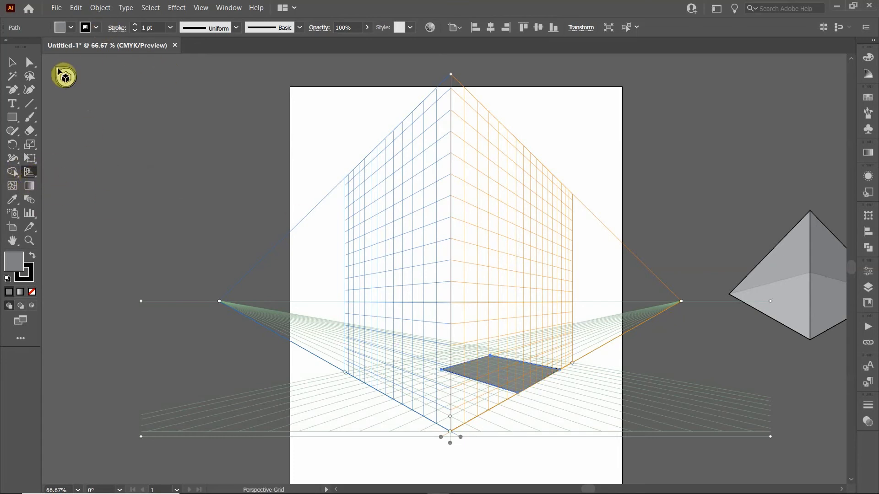
pyautogui.click(58, 71)
pyautogui.click(57, 72)
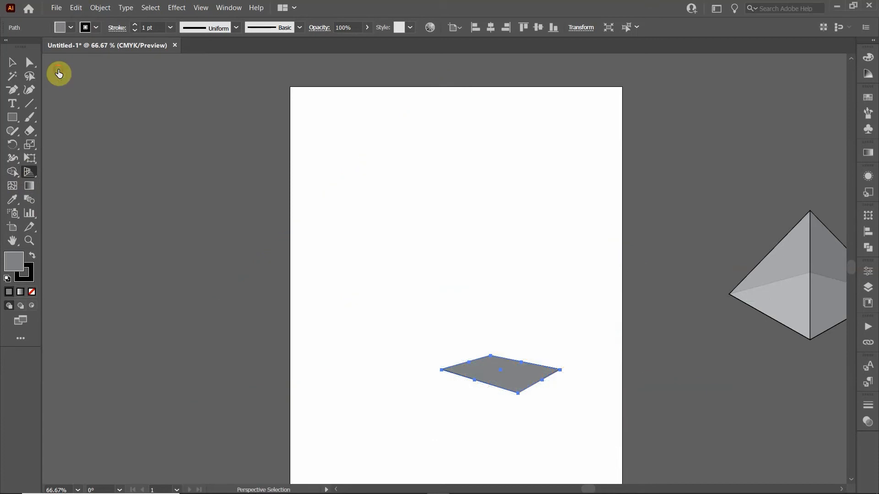
# Move the new base up to the middle of the artboard and deselect it
pyautogui.click(12, 62)
pyautogui.click(604, 310)
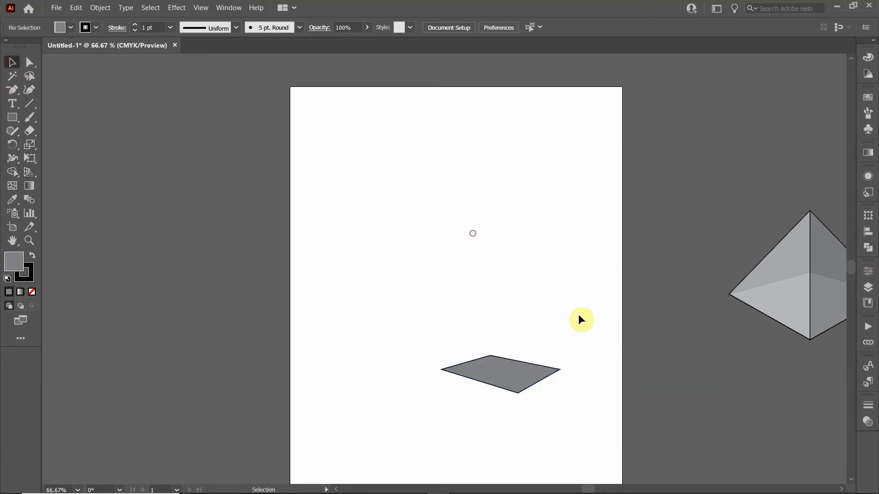
pyautogui.moveTo(504, 378); pyautogui.dragTo(471, 296)
pyautogui.click(449, 385)
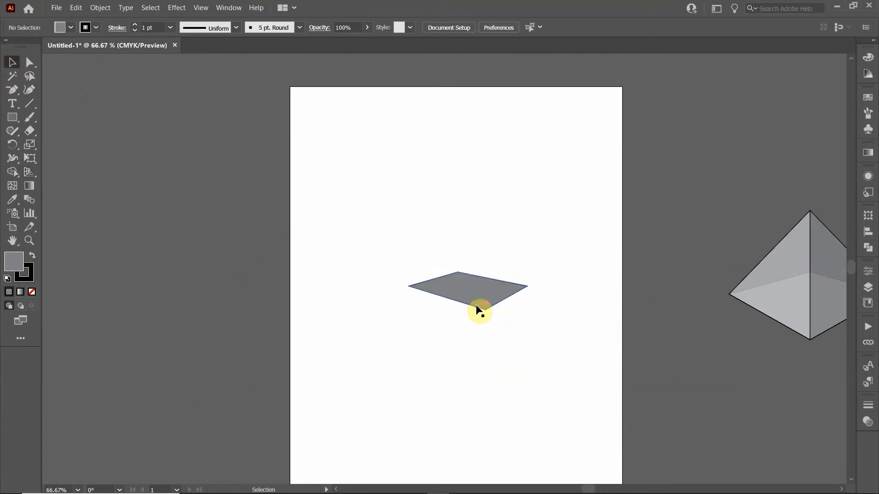
# Draw an upright triangle with the Polygon tool above the base and fill it with a darker gray
pyautogui.scroll(2, 478, 298)
pyautogui.scroll(-1, 480, 296)
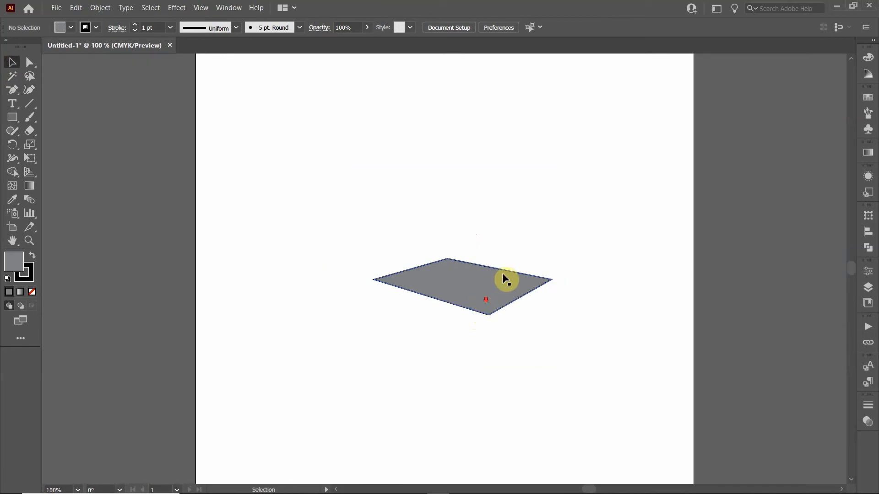
pyautogui.scroll(3, 494, 279)
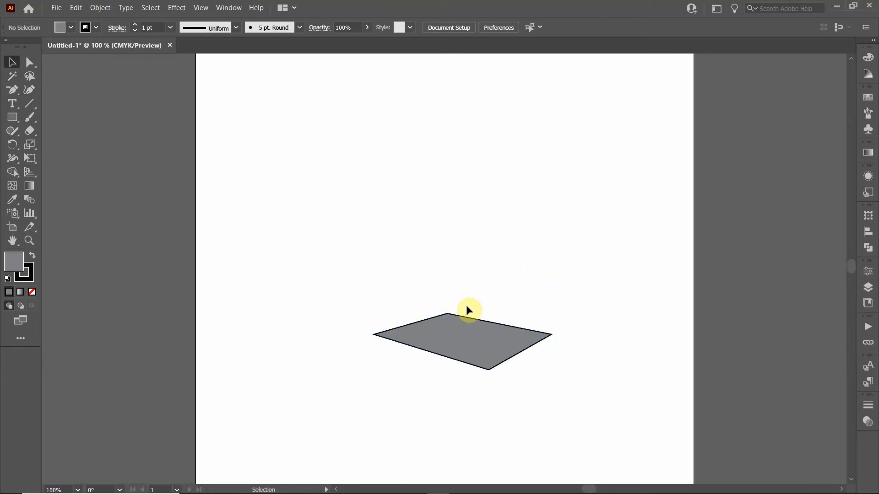
pyautogui.scroll(-1, 526, 328)
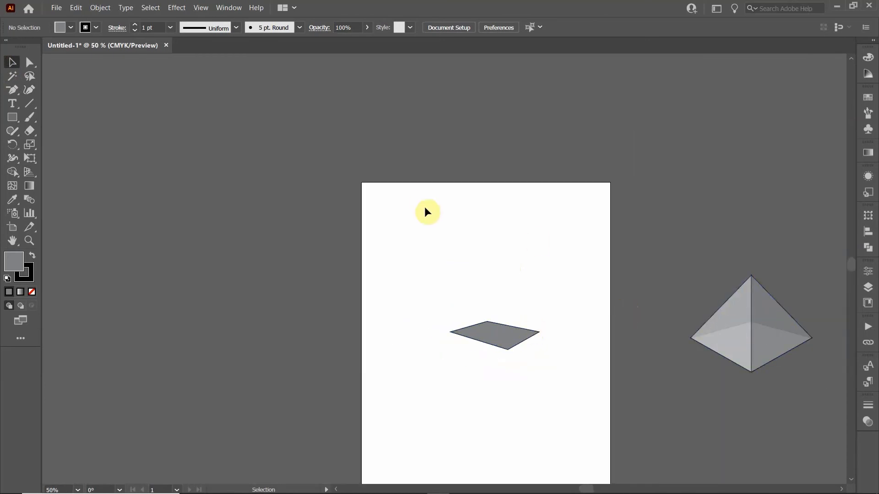
pyautogui.scroll(1, 526, 325)
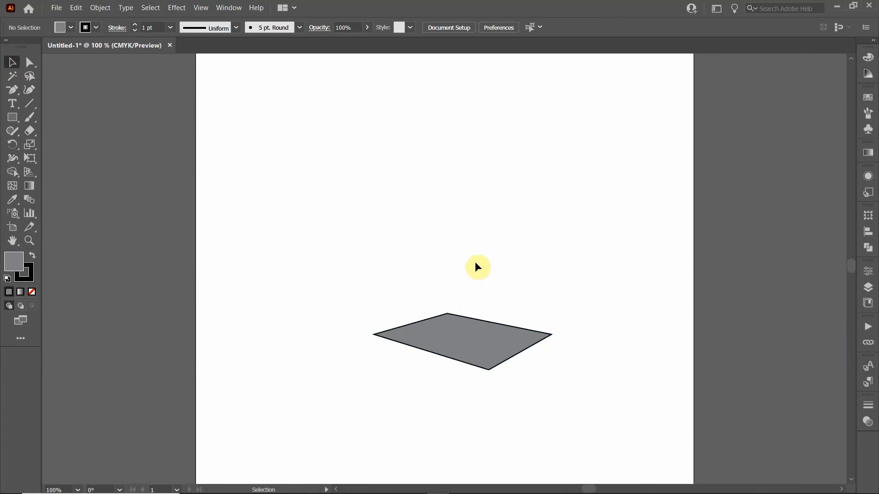
pyautogui.moveTo(10, 120); pyautogui.dragTo(38, 159)
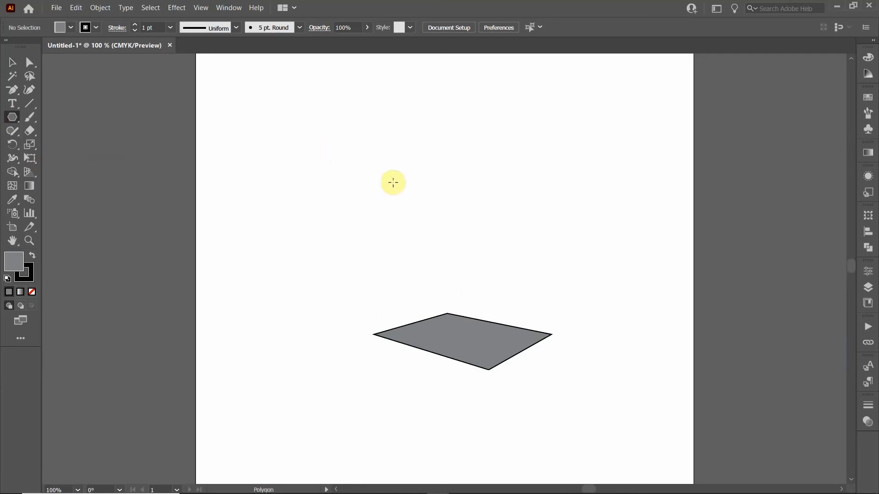
pyautogui.moveTo(412, 183); pyautogui.dragTo(452, 227)
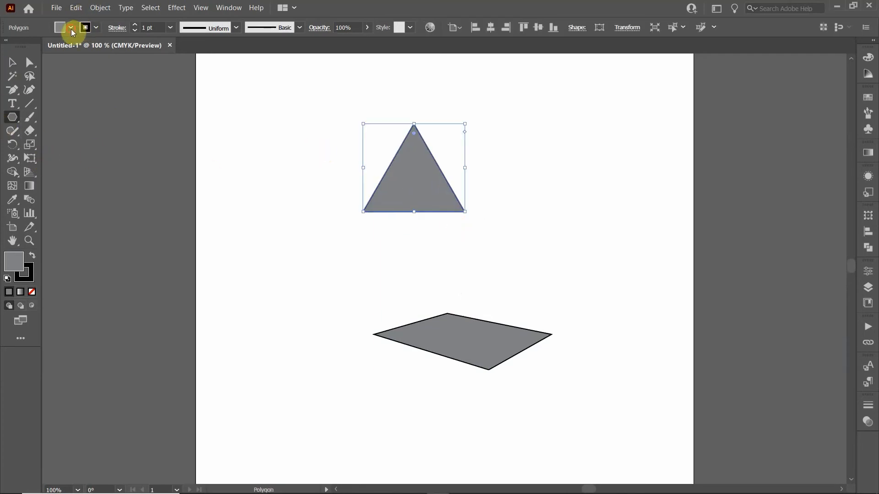
pyautogui.click(71, 30)
pyautogui.click(40, 73)
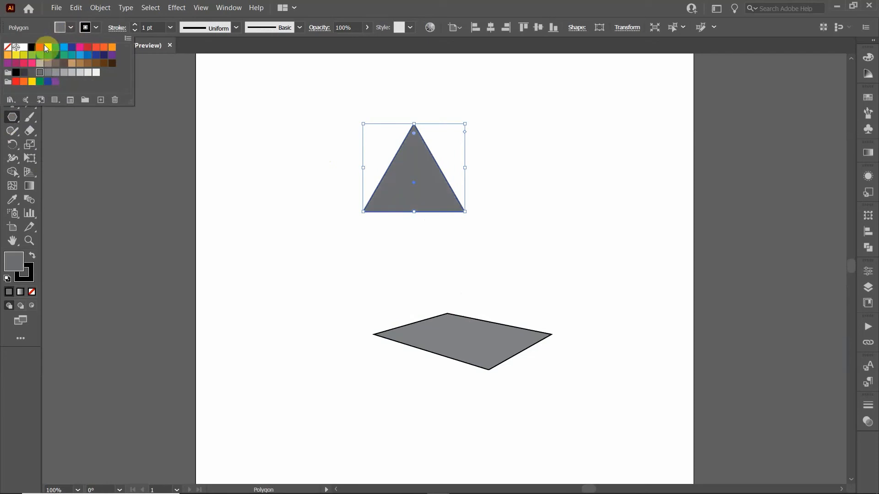
# Move the triangle over the base's right side and snap its two lower corners to the base's front and right corners
pyautogui.click(12, 62)
pyautogui.moveTo(454, 203); pyautogui.dragTo(567, 267)
pyautogui.click(513, 295)
pyautogui.click(541, 264)
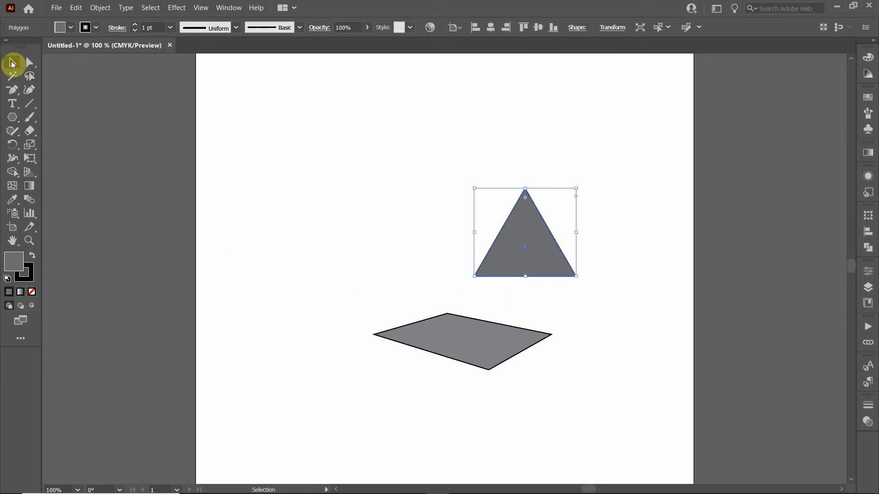
pyautogui.click(29, 62)
pyautogui.moveTo(474, 276); pyautogui.dragTo(489, 370)
pyautogui.moveTo(576, 280); pyautogui.dragTo(551, 337)
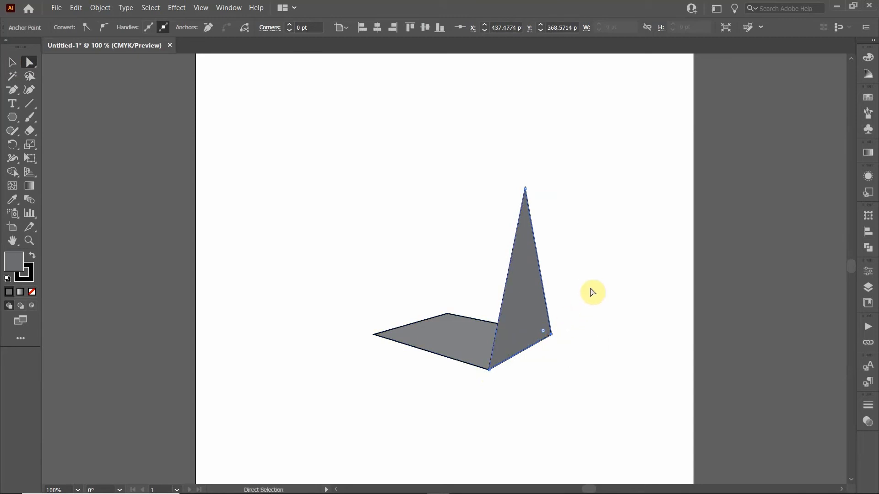
pyautogui.press('v')
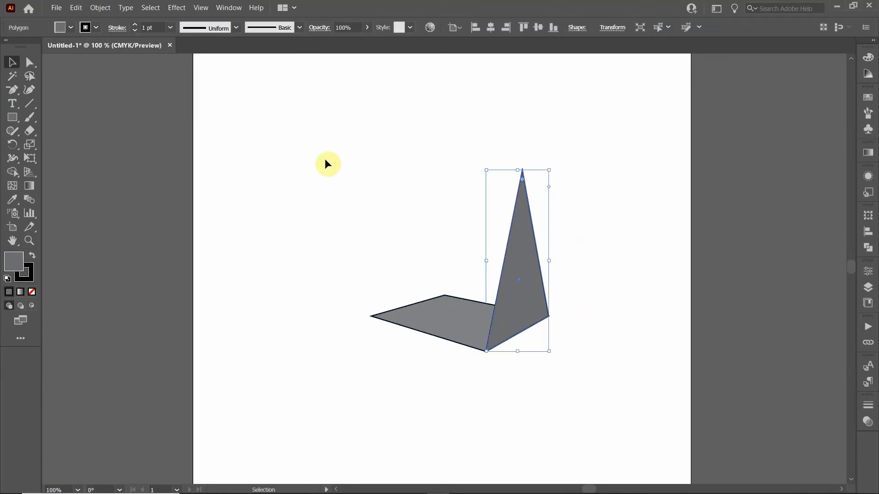
pyautogui.click(326, 160)
pyautogui.click(525, 176)
pyautogui.click(29, 62)
pyautogui.moveTo(522, 170); pyautogui.dragTo(492, 200)
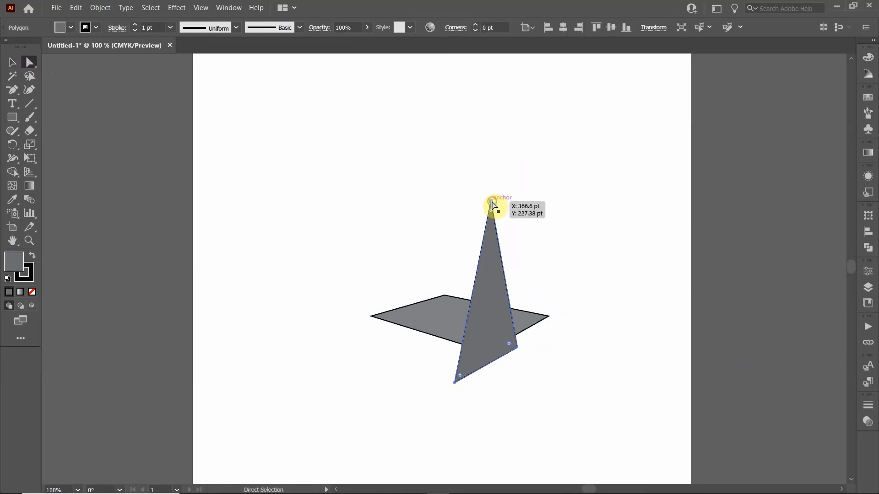
pyautogui.hotkey('ctrl', 'z')
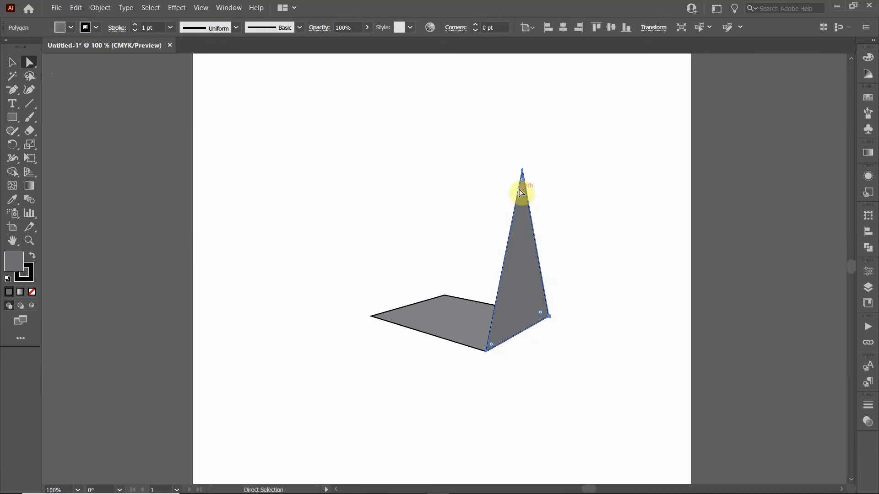
# Move only the triangle's apex inward over the base, to about X 340 pt, Y 205 pt
pyautogui.moveTo(523, 172); pyautogui.dragTo(470, 183)
pyautogui.hscroll(6, 516, 202)
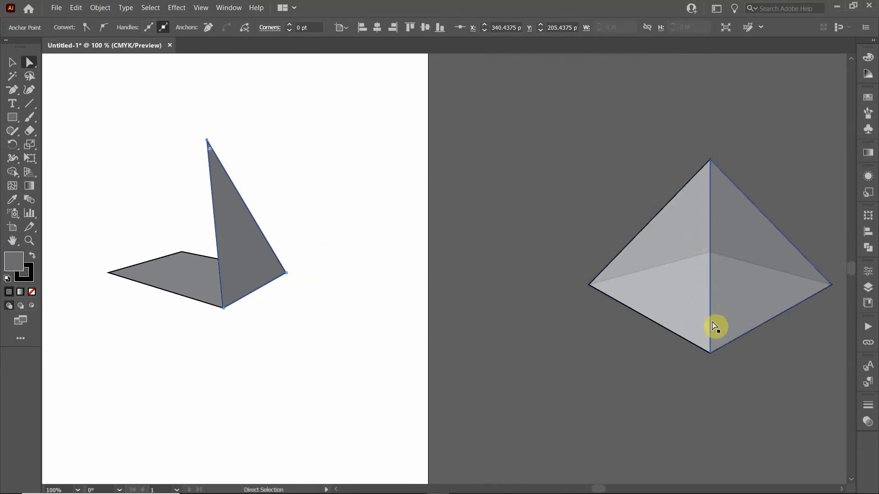
pyautogui.hscroll(-5, 458, 221)
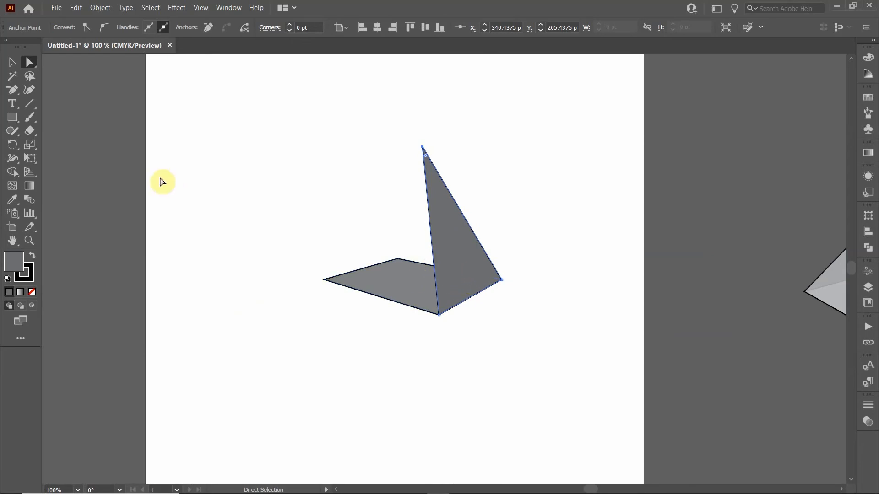
# Draw a helper rectangle between the base's back and front corners and extend its upper edge upward
pyautogui.click(12, 118)
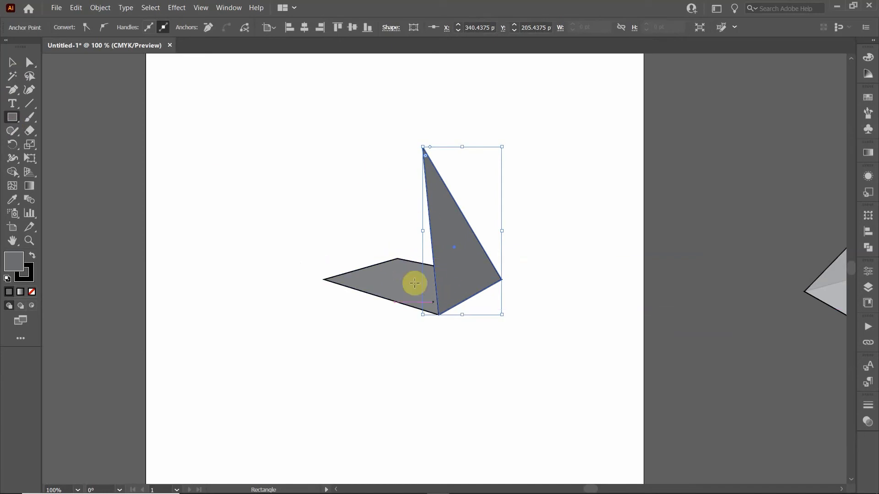
pyautogui.moveTo(398, 259); pyautogui.dragTo(439, 315)
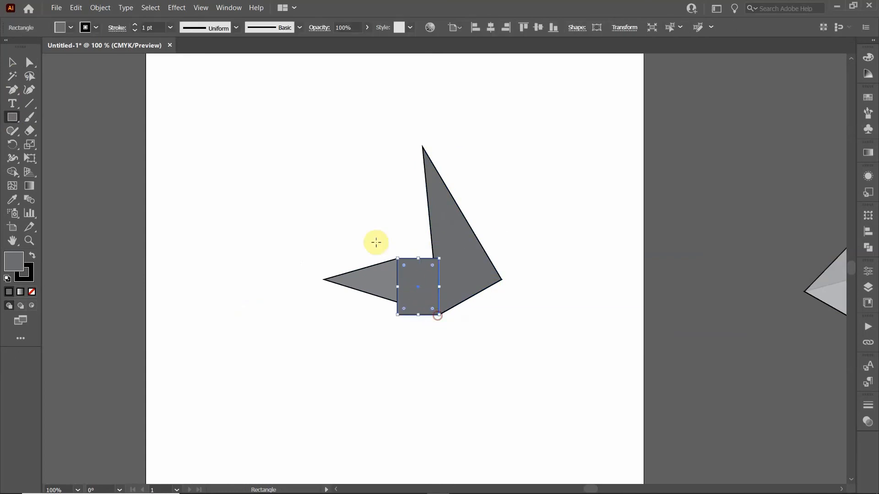
pyautogui.click(12, 63)
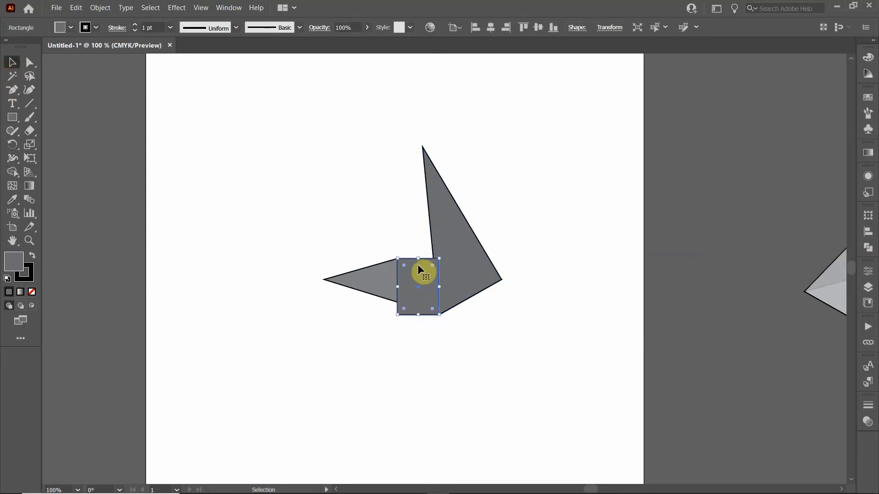
pyautogui.moveTo(418, 260); pyautogui.dragTo(416, 215)
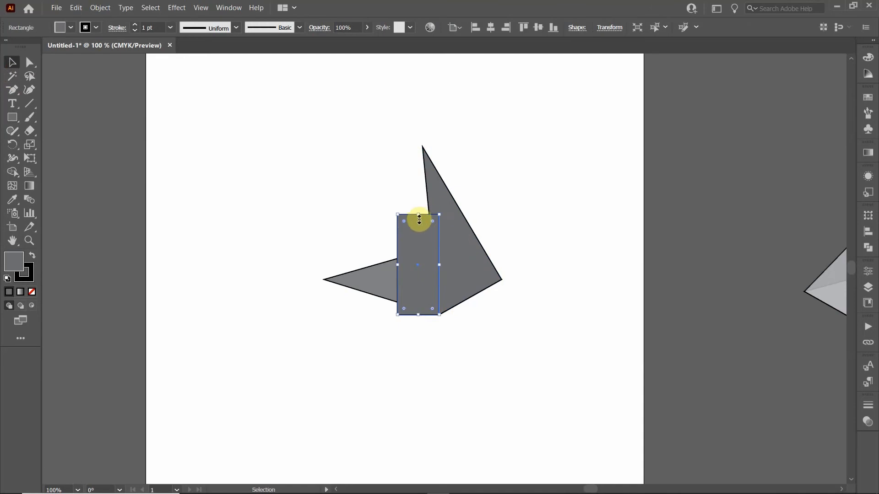
# Draw a short vertical guide line rising from the midpoint of the helper rectangle's upper edge
pyautogui.click(30, 105)
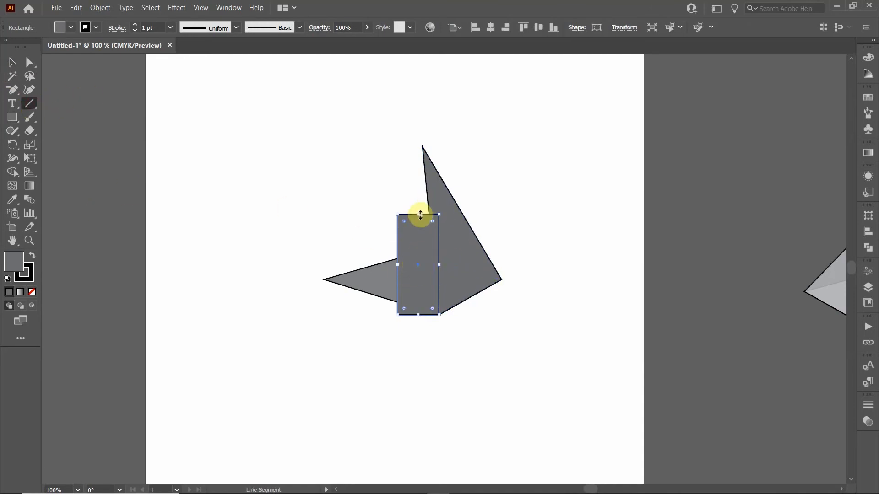
pyautogui.scroll(5, 418, 211)
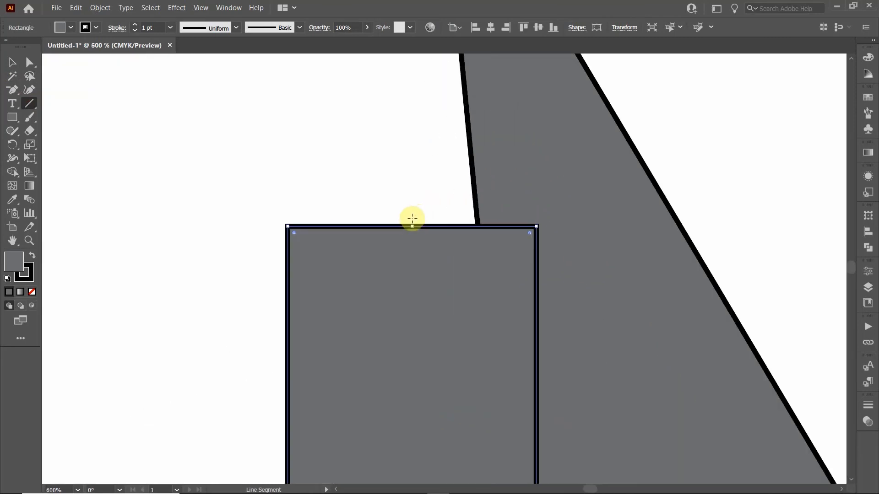
pyautogui.moveTo(412, 218); pyautogui.dragTo(411, 87)
pyautogui.scroll(3, 415, 96)
pyautogui.scroll(2, 414, 96)
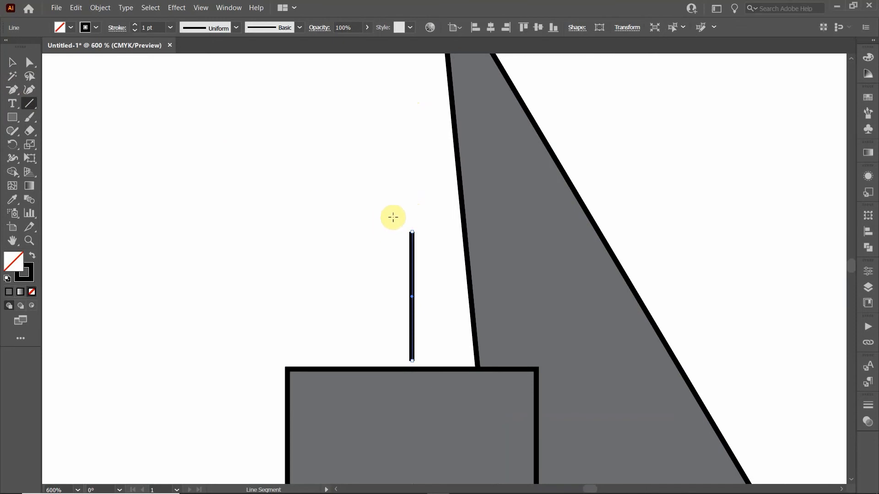
pyautogui.scroll(-4, 394, 222)
pyautogui.click(12, 62)
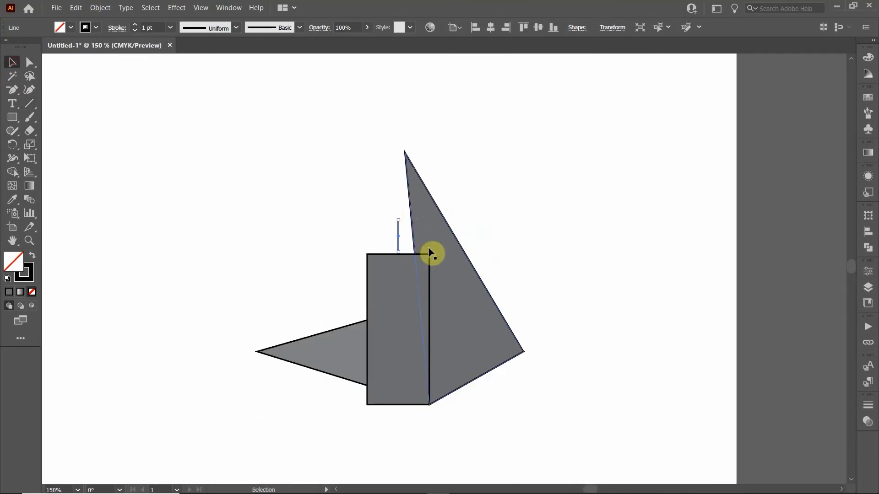
# Extend the vertical guide line upward, delete the helper rectangle, and stretch the guide's lower end down onto the base
pyautogui.moveTo(397, 220); pyautogui.dragTo(399, 90)
pyautogui.click(372, 273)
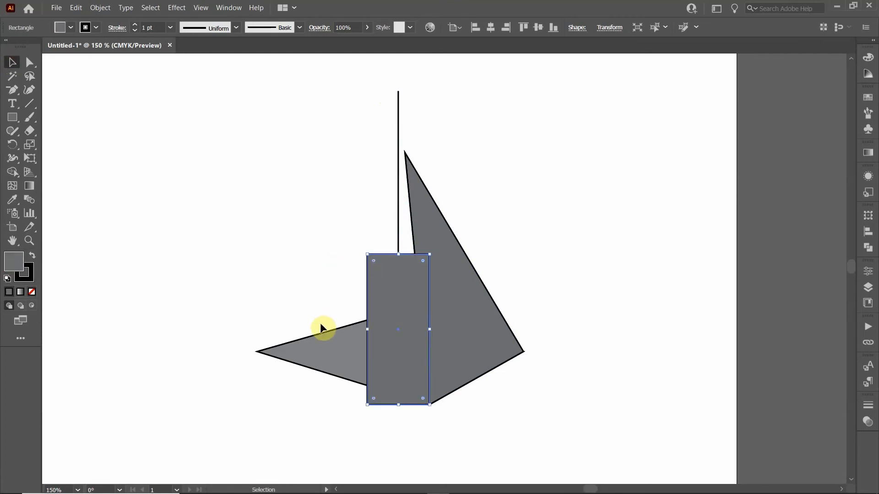
pyautogui.press('Delete')
pyautogui.click(398, 240)
pyautogui.moveTo(398, 250); pyautogui.dragTo(399, 344)
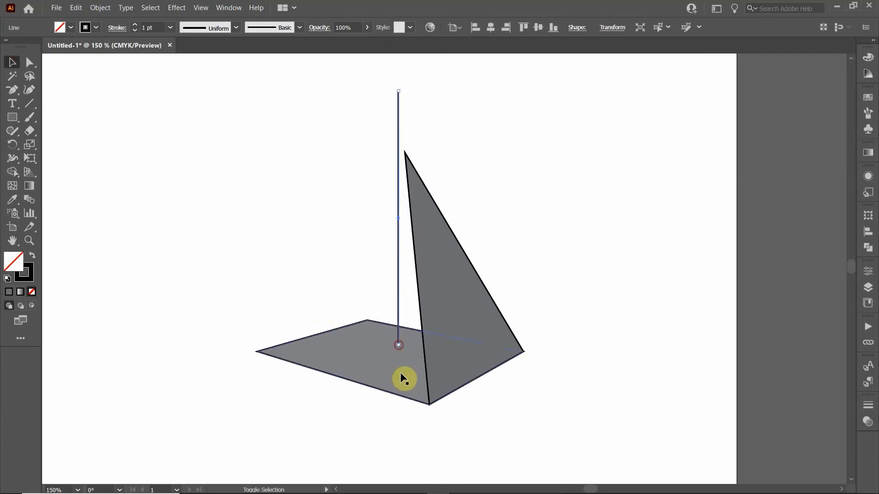
# Move the triangle's apex onto the guide line at about X 335 pt, Y 220 pt, and delete the guide line
pyautogui.click(29, 62)
pyautogui.click(419, 231)
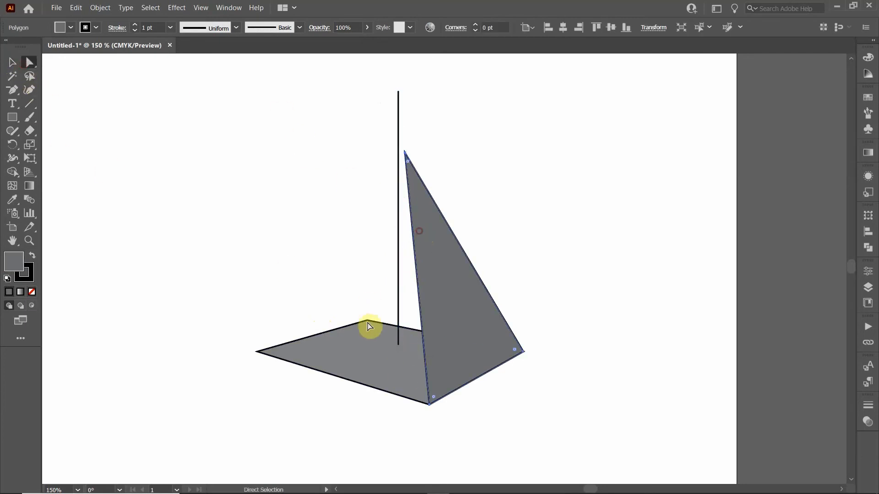
pyautogui.click(429, 405)
pyautogui.click(405, 157)
pyautogui.moveTo(405, 156)
pyautogui.mouseDown()
pyautogui.moveTo(394, 208)
pyautogui.moveTo(397, 108)
pyautogui.moveTo(404, 172)
pyautogui.moveTo(396, 273)
pyautogui.moveTo(397, 170)
pyautogui.mouseUp()
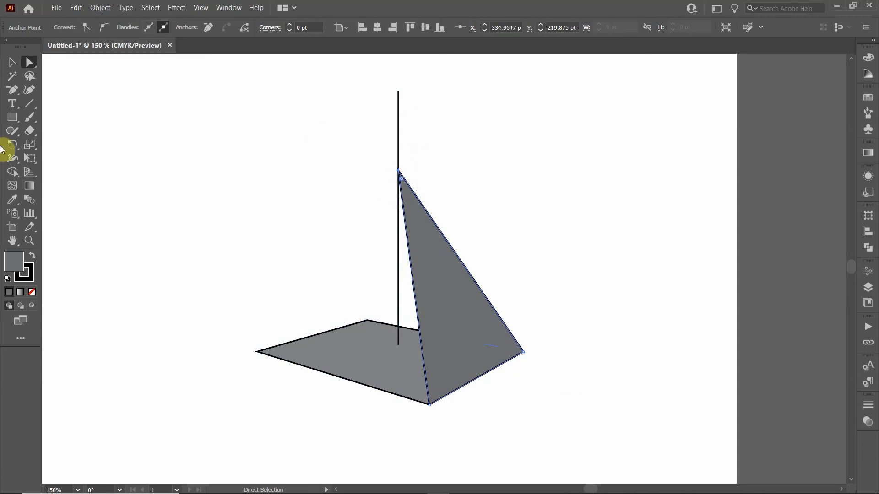
pyautogui.click(12, 64)
pyautogui.click(398, 126)
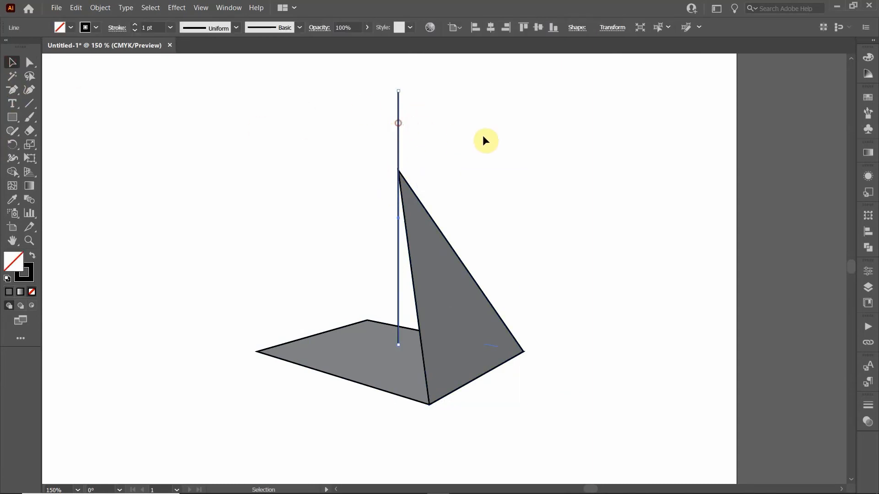
pyautogui.press('Delete')
# Duplicate the right-face triangle and place the copy over the left part of the base
pyautogui.moveTo(518, 191); pyautogui.dragTo(163, 200)
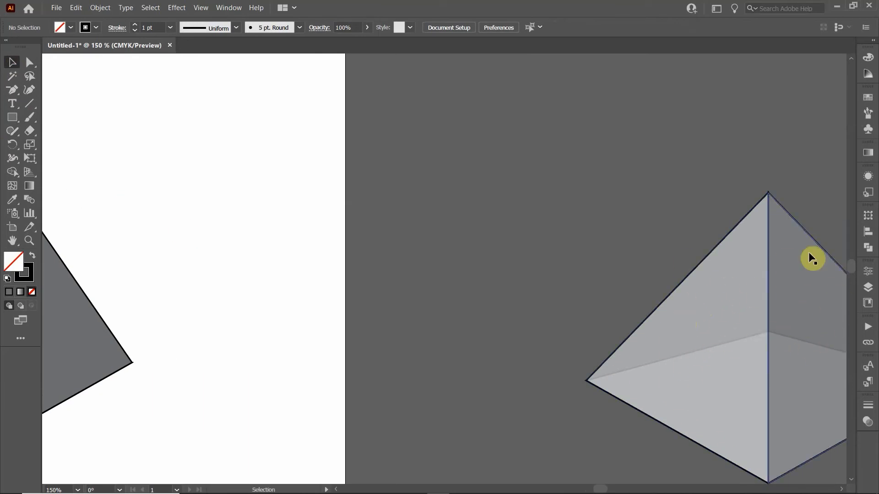
pyautogui.moveTo(259, 343); pyautogui.dragTo(664, 196)
pyautogui.moveTo(600, 218); pyautogui.dragTo(674, 315)
pyautogui.click(540, 260)
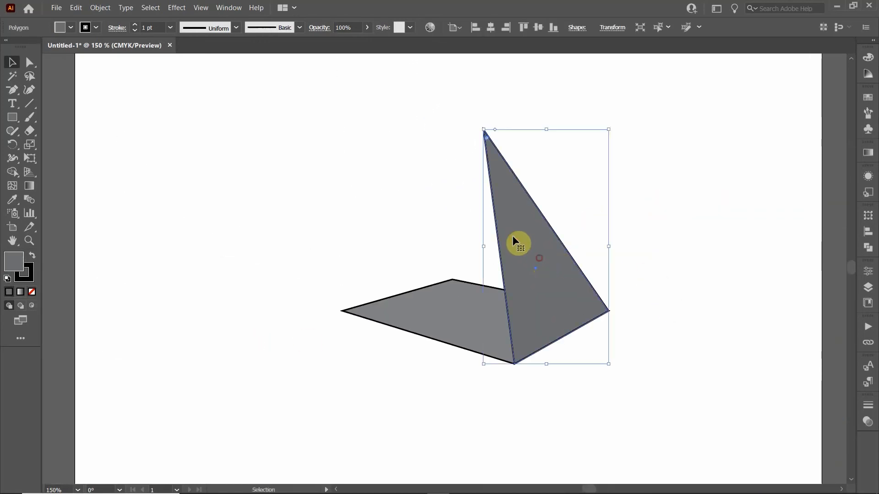
pyautogui.keyDown('alt'); pyautogui.moveTo(527, 235); pyautogui.dragTo(367, 197); pyautogui.keyUp('alt')
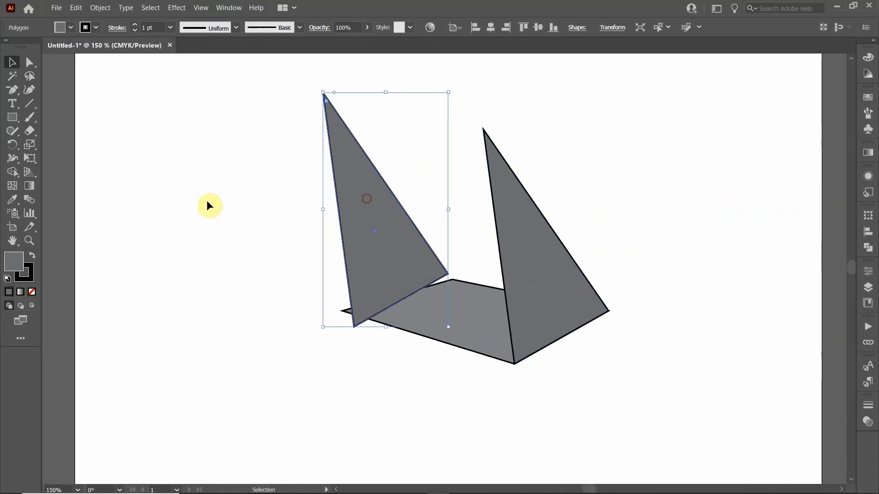
# Snap the copied triangle's corners to the base's left and front corners and its apex to the right face's apex
pyautogui.click(28, 62)
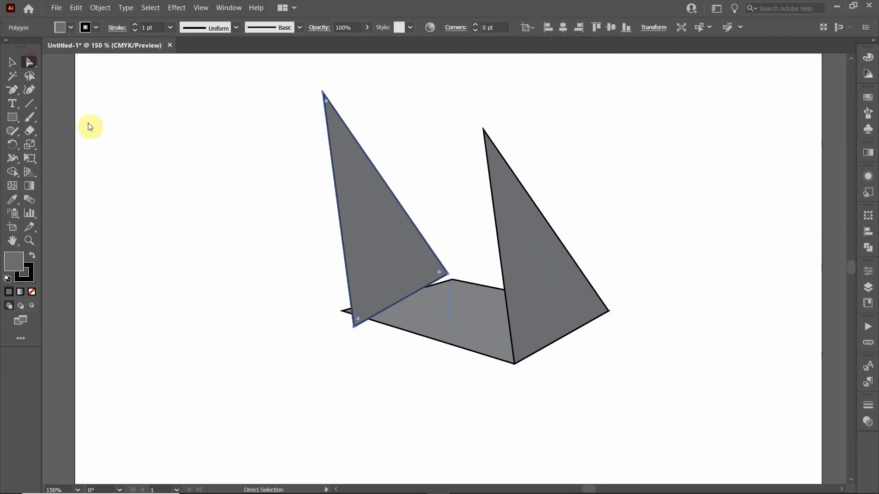
pyautogui.click(354, 327)
pyautogui.moveTo(353, 328); pyautogui.dragTo(340, 311)
pyautogui.moveTo(448, 273); pyautogui.dragTo(514, 366)
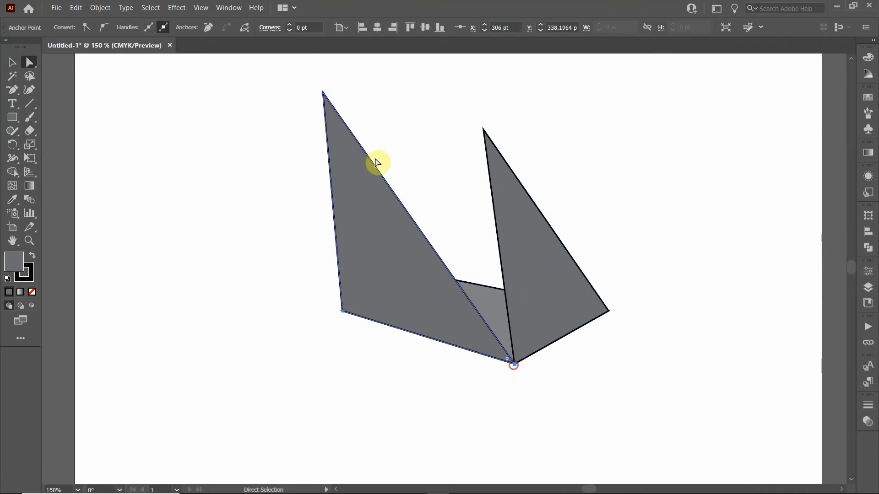
pyautogui.moveTo(324, 97); pyautogui.dragTo(484, 130)
pyautogui.click(12, 62)
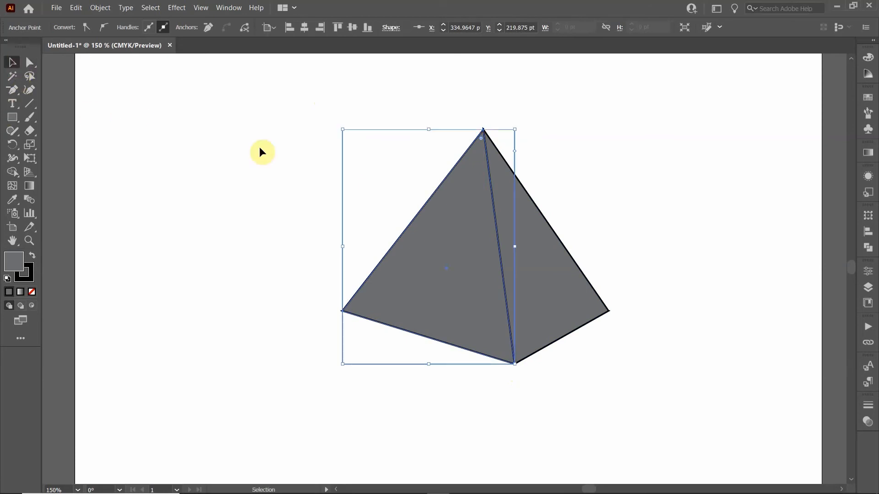
pyautogui.click(260, 148)
# Fill the pyramid's left face with a light grey swatch
pyautogui.click(481, 255)
pyautogui.click(71, 28)
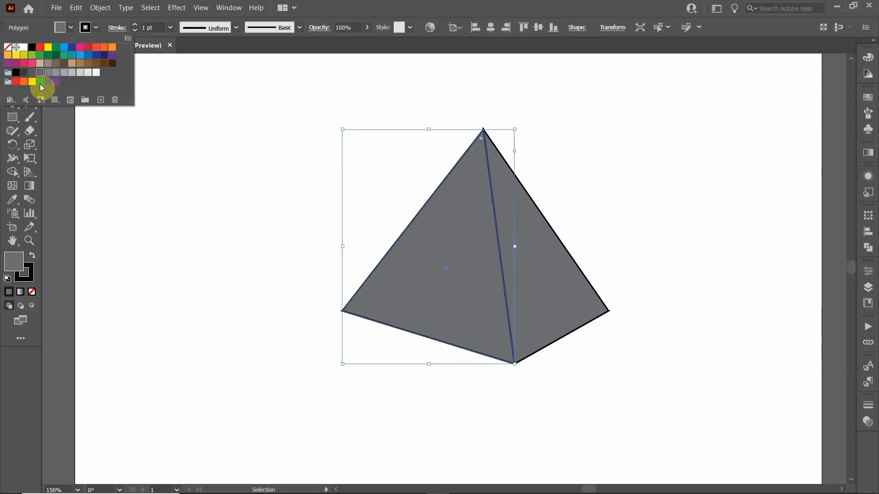
pyautogui.click(61, 76)
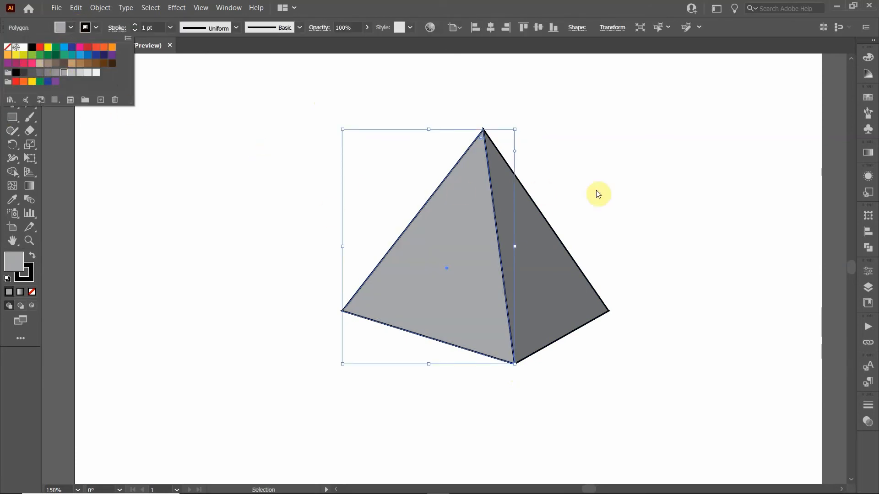
# Fill the pyramid's right face with a medium grey swatch, one shade lighter than its current fill
pyautogui.click(540, 190)
pyautogui.click(550, 251)
pyautogui.click(71, 27)
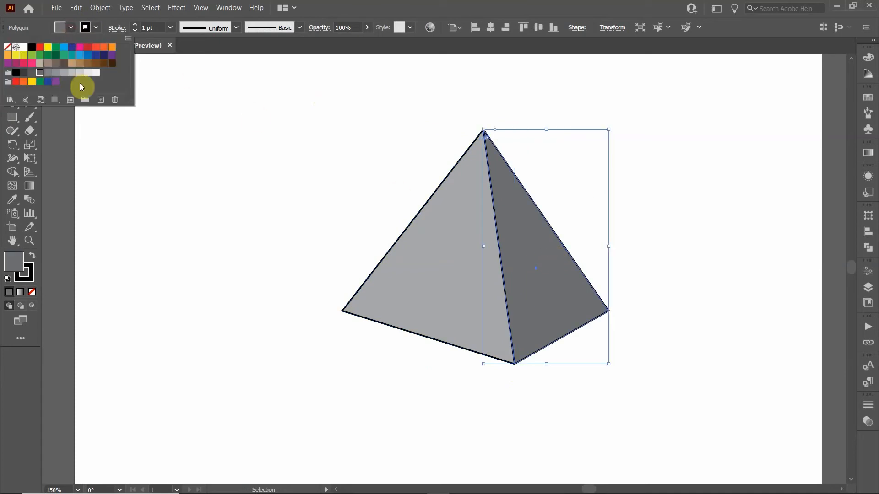
pyautogui.click(50, 73)
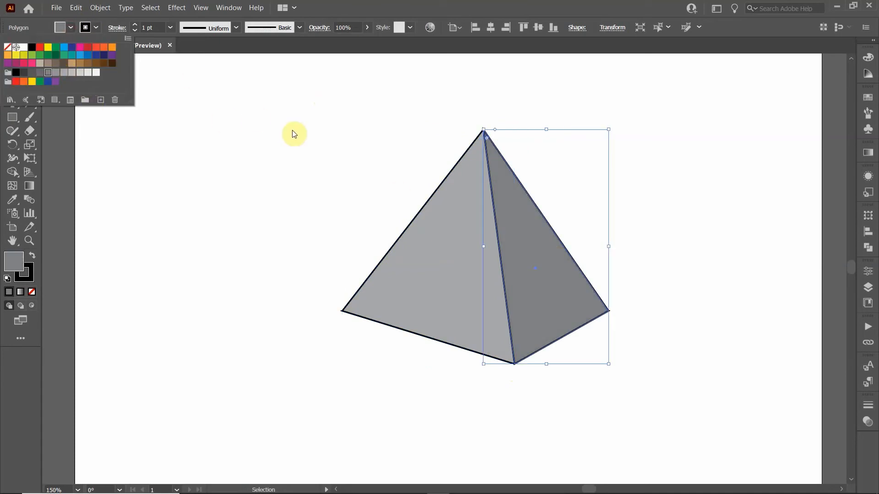
pyautogui.click(319, 130)
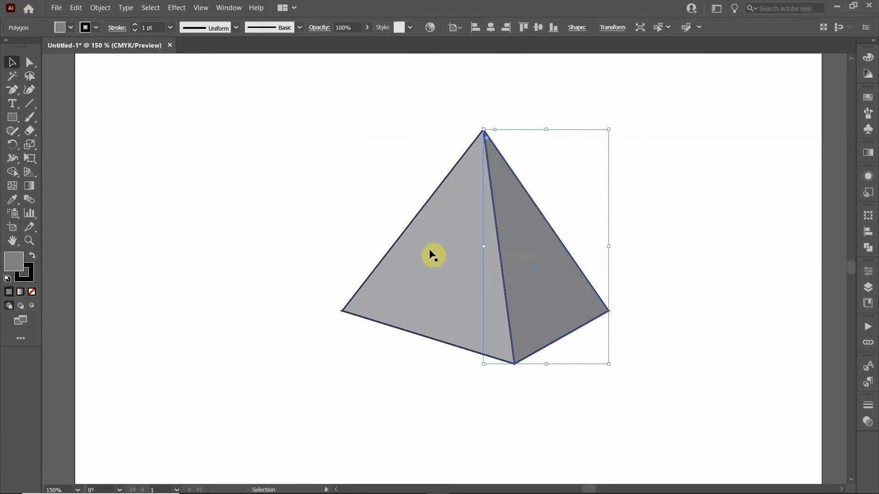
pyautogui.click(389, 178)
# Set the opacity of the pyramid's left and right faces to 80%
pyautogui.scroll(-2, 433, 211)
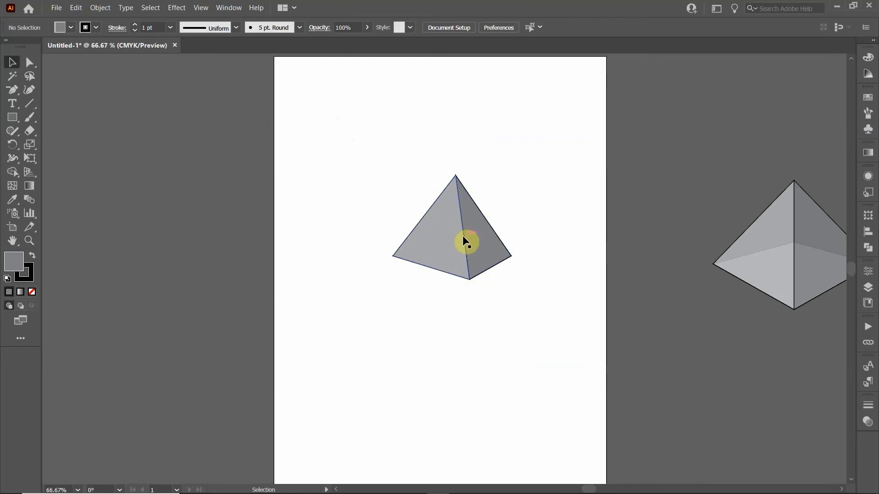
pyautogui.scroll(2, 463, 235)
pyautogui.moveTo(383, 83); pyautogui.dragTo(549, 131)
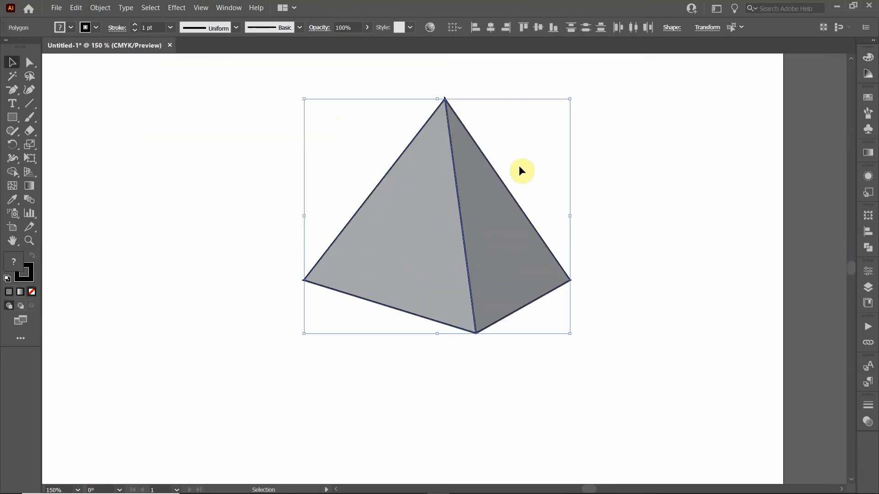
pyautogui.click(867, 176)
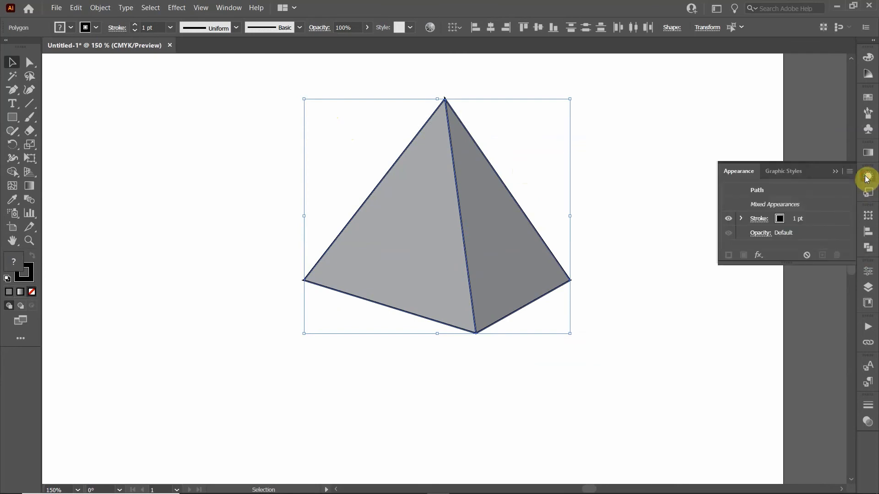
pyautogui.click(760, 233)
pyautogui.write('80')
pyautogui.press('Return')
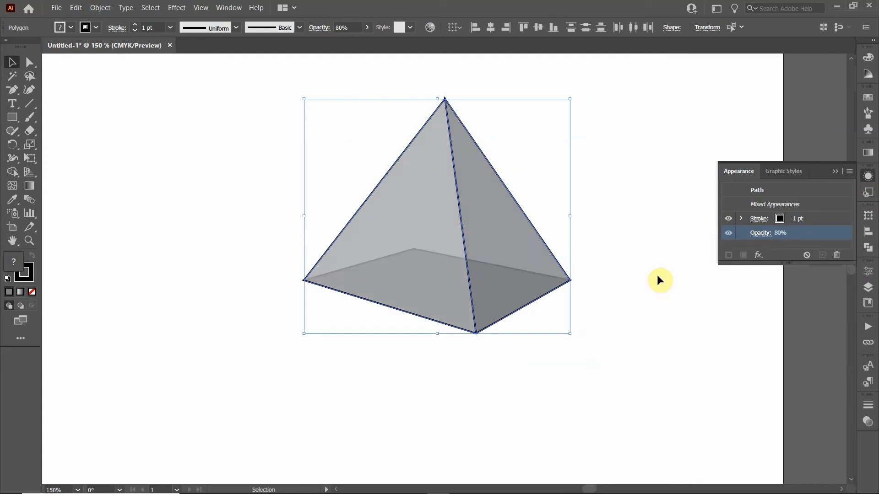
pyautogui.click(210, 216)
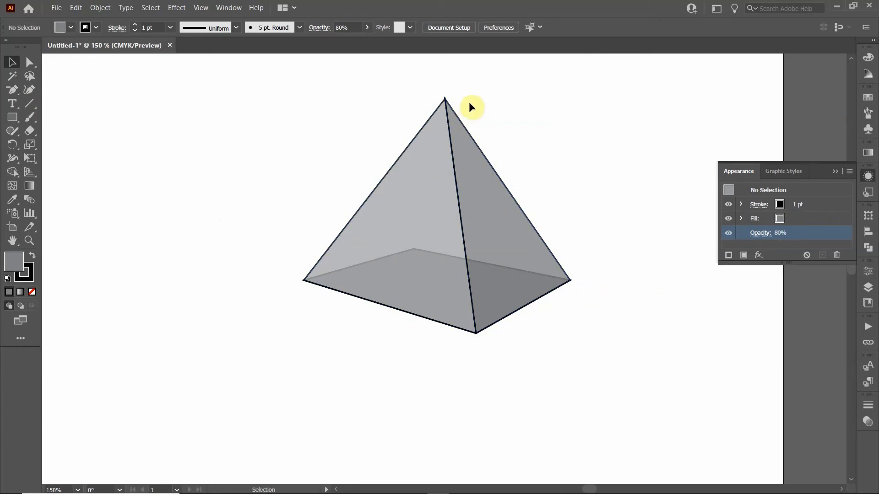
# Draw the hidden rear edge from the base's back corner to the apex and send it to the back
pyautogui.click(28, 104)
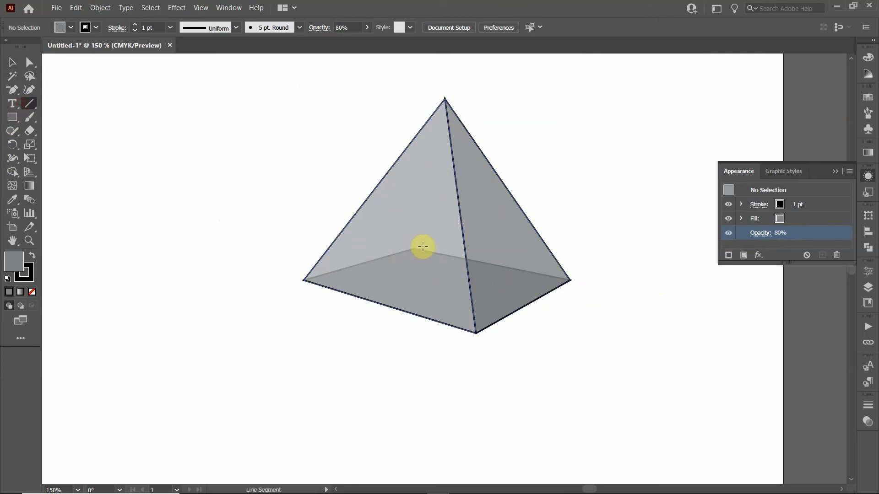
pyautogui.moveTo(413, 248); pyautogui.dragTo(444, 99)
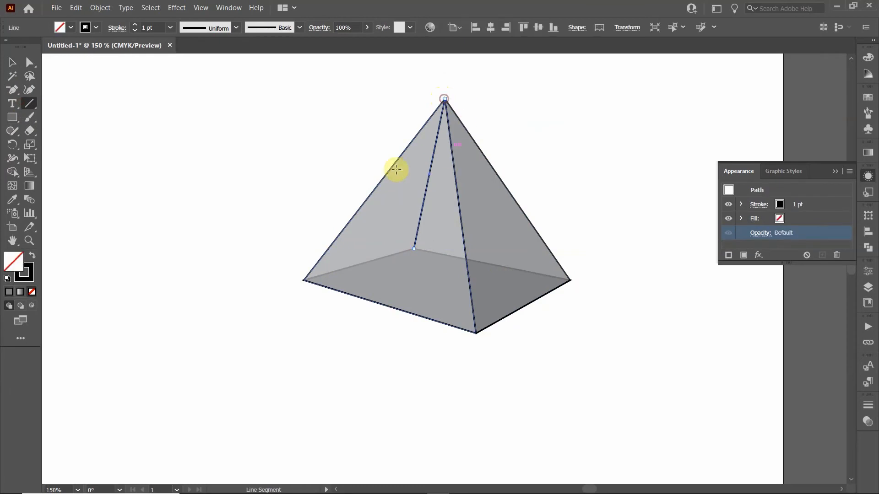
pyautogui.click(12, 63)
pyautogui.rightClick(432, 159)
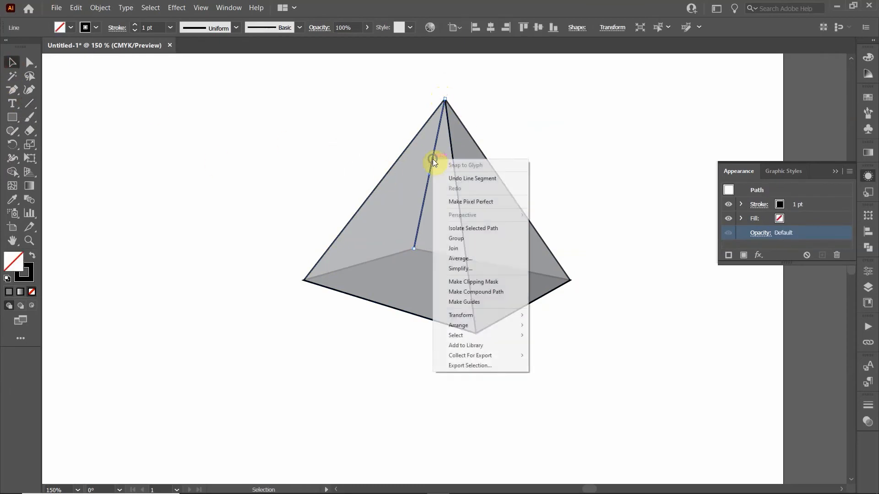
pyautogui.moveTo(475, 327)
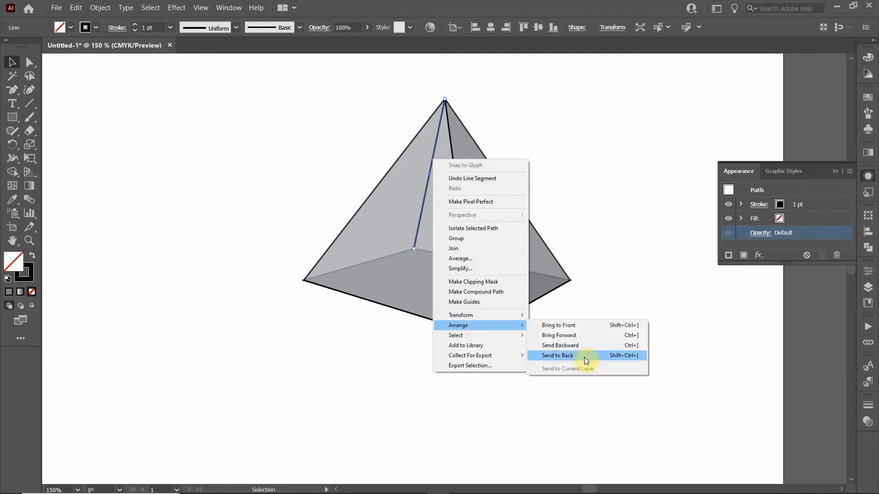
pyautogui.click(556, 355)
pyautogui.click(360, 397)
# Move the whole finished pyramid off the artboard to just below the first pyramid
pyautogui.scroll(-3, 588, 325)
pyautogui.moveTo(590, 328); pyautogui.dragTo(396, 254)
pyautogui.moveTo(287, 137); pyautogui.dragTo(424, 281)
pyautogui.moveTo(307, 218); pyautogui.dragTo(604, 345)
pyautogui.click(471, 294)
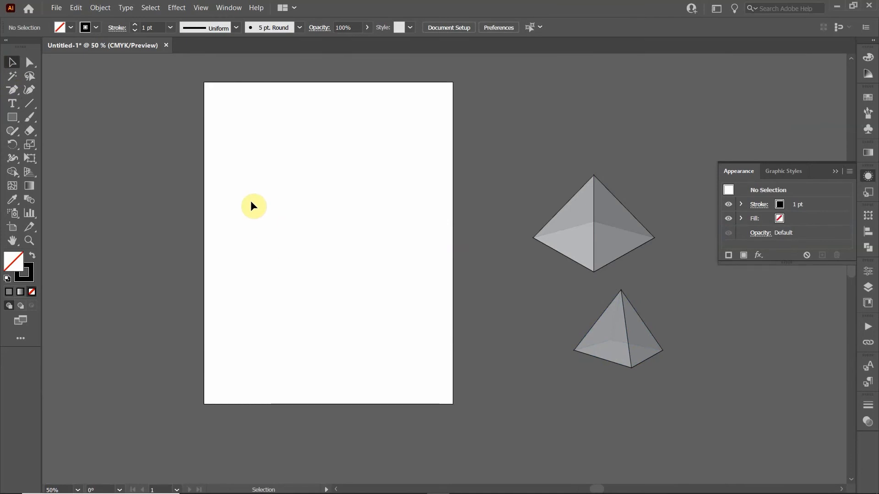
# Show the perspective grid and draw a rectangular base on its ground plane at the grid's front corner
pyautogui.click(29, 173)
pyautogui.click(12, 117)
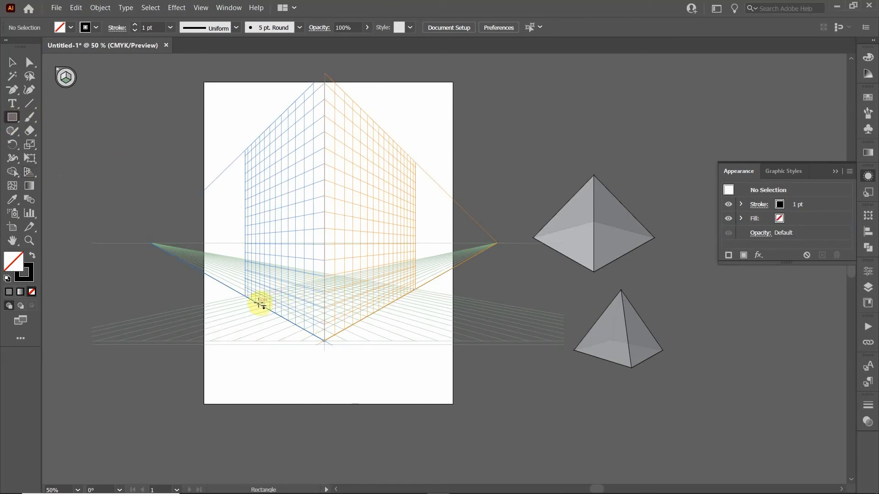
pyautogui.moveTo(260, 303); pyautogui.dragTo(357, 323)
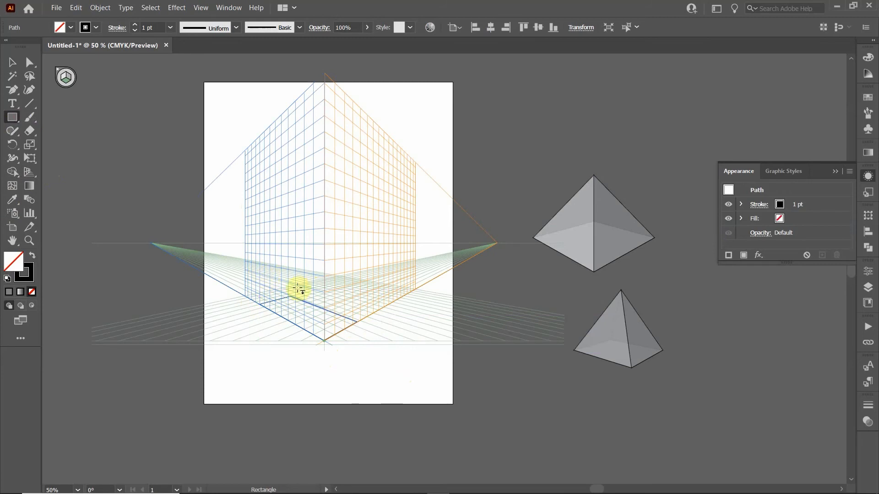
# Draw low front walls of equal height along the base, one on the left grid plane and one on the right
pyautogui.click(62, 77)
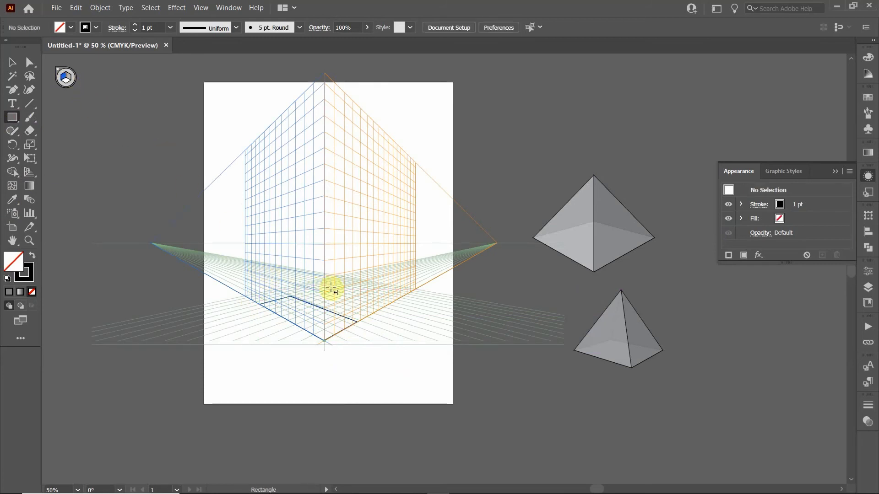
pyautogui.moveTo(260, 304); pyautogui.dragTo(325, 297)
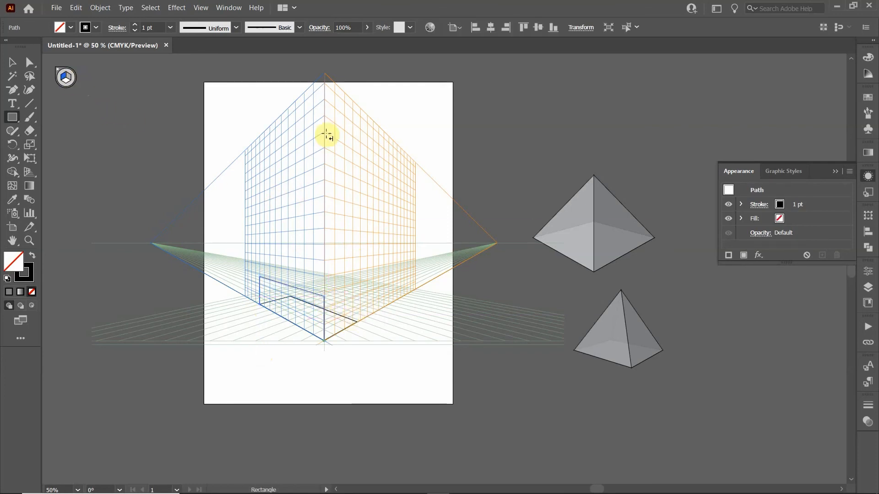
pyautogui.click(70, 77)
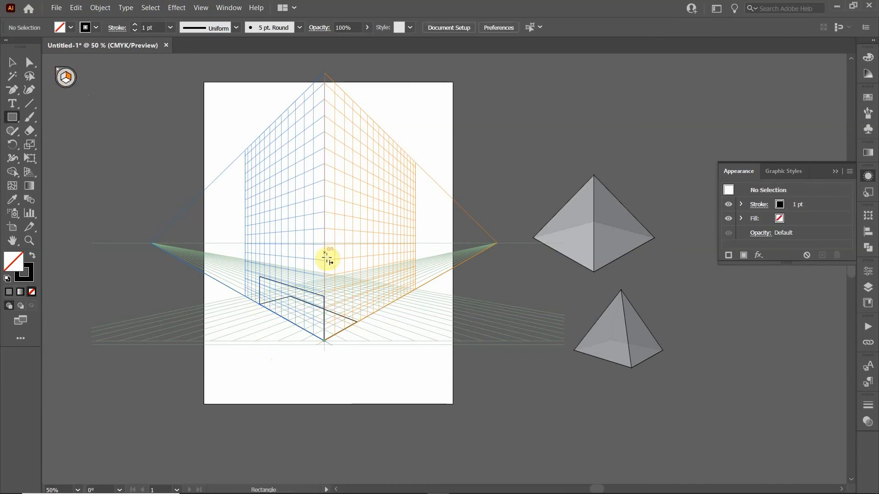
pyautogui.moveTo(356, 323); pyautogui.dragTo(325, 298)
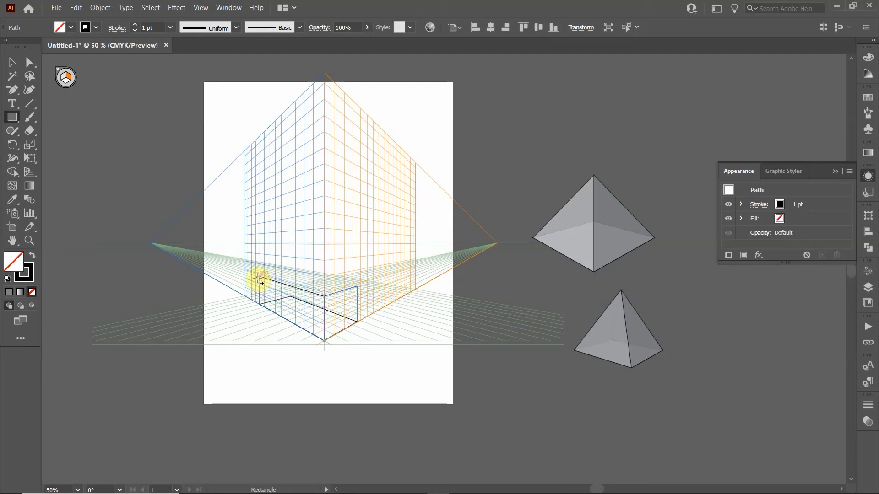
# Draw the two rear walls of the box, using the right plane for the far-left side and the left plane for the back
pyautogui.moveTo(260, 278); pyautogui.dragTo(291, 296)
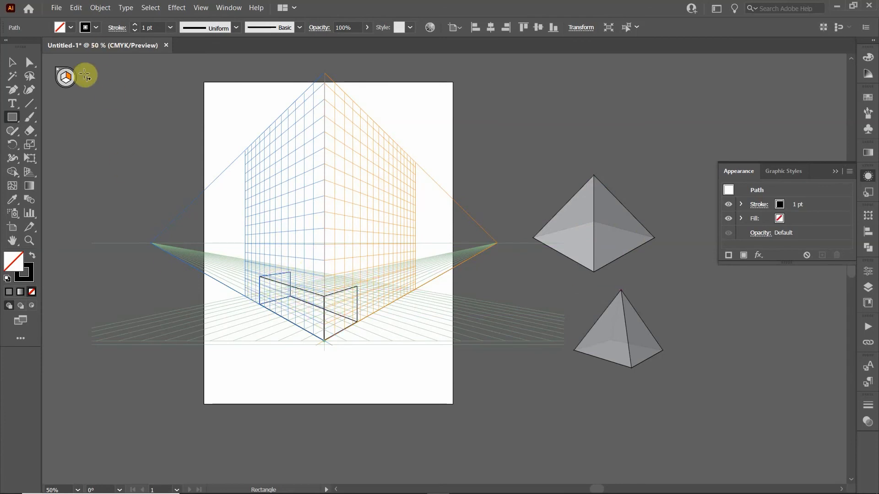
pyautogui.click(62, 79)
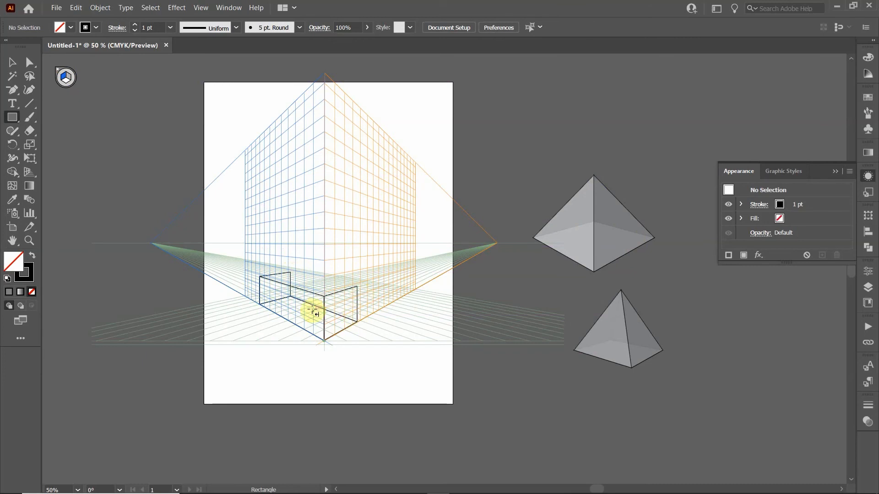
pyautogui.moveTo(286, 284); pyautogui.dragTo(358, 322)
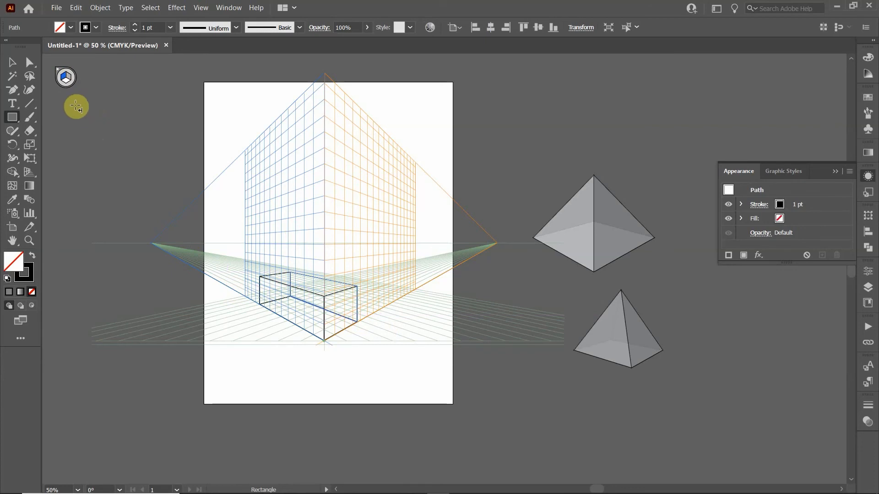
# Draw the box's top face across the wall tops using the ground plane, and hide the perspective grid
pyautogui.click(66, 76)
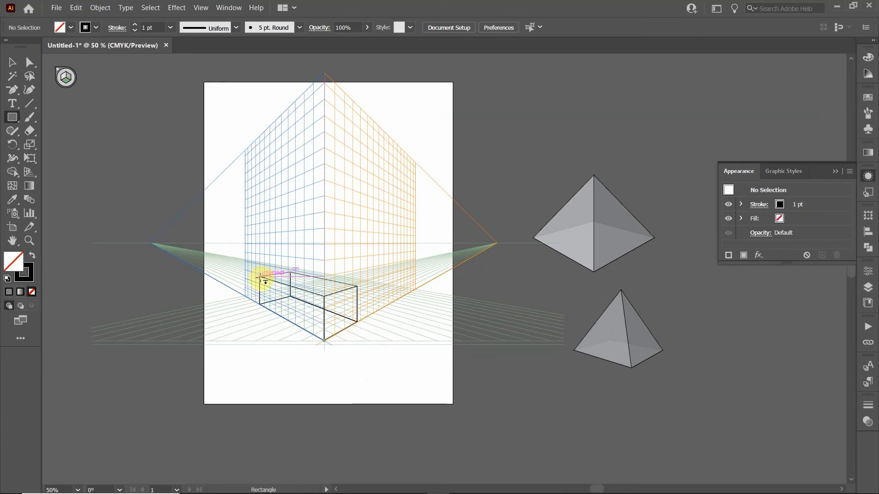
pyautogui.moveTo(259, 277); pyautogui.dragTo(359, 287)
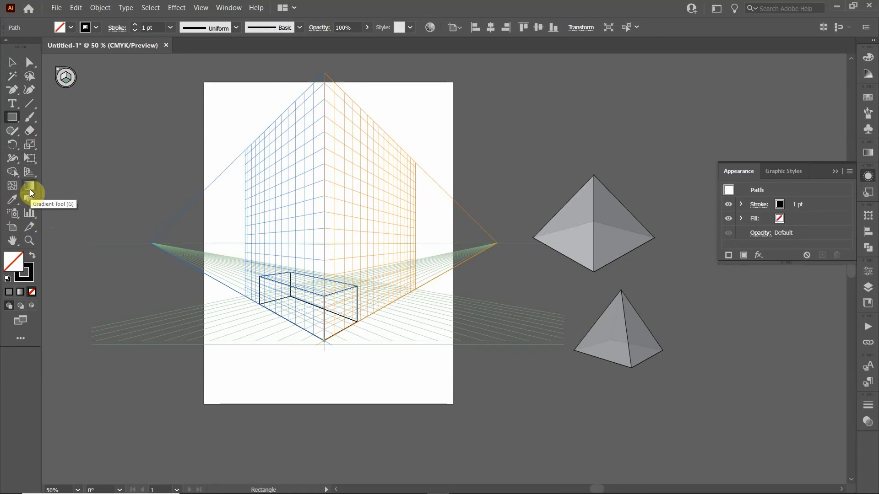
pyautogui.click(29, 172)
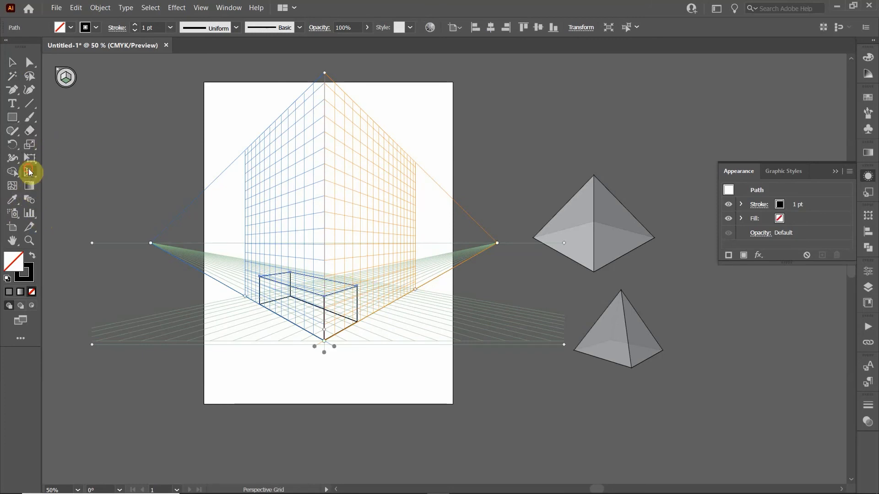
pyautogui.click(60, 70)
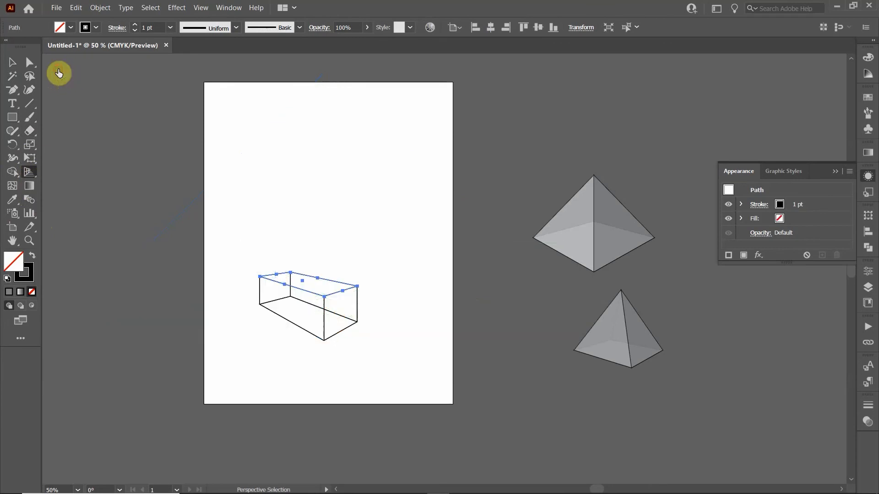
pyautogui.click(12, 60)
pyautogui.click(323, 193)
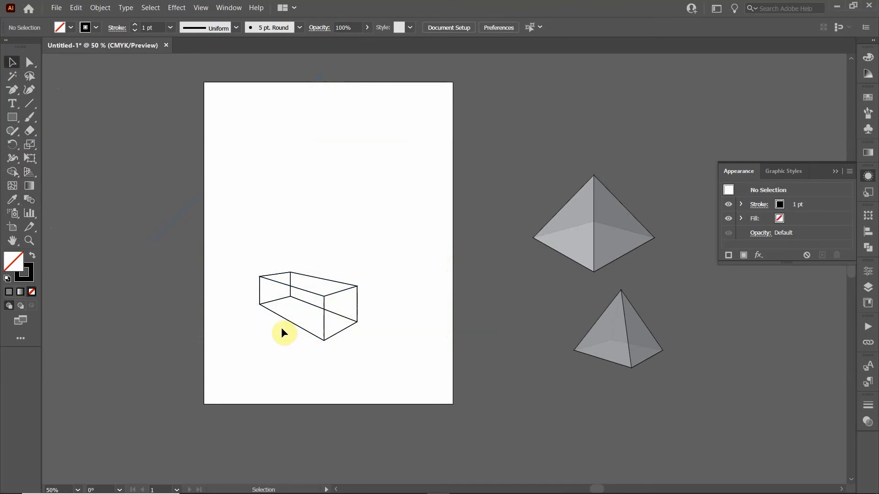
# Fill the box's top face with a light gray swatch
pyautogui.click(281, 284)
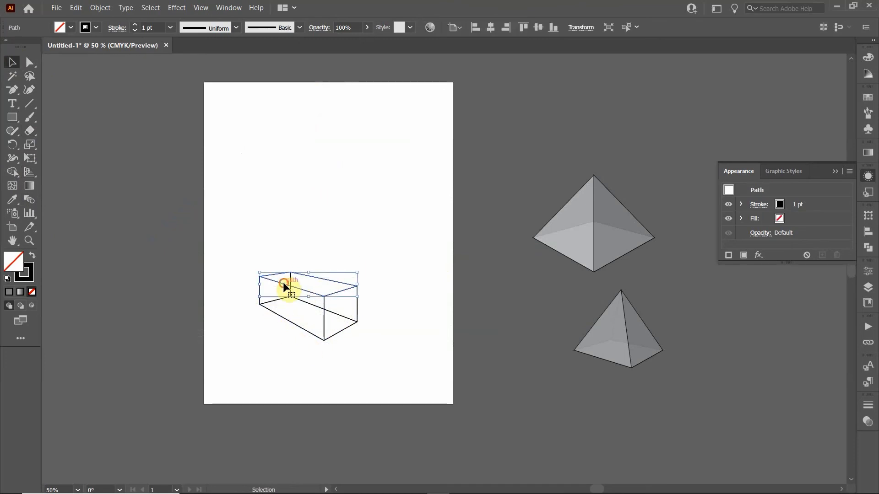
pyautogui.scroll(1, 300, 288)
pyautogui.click(70, 27)
pyautogui.click(80, 73)
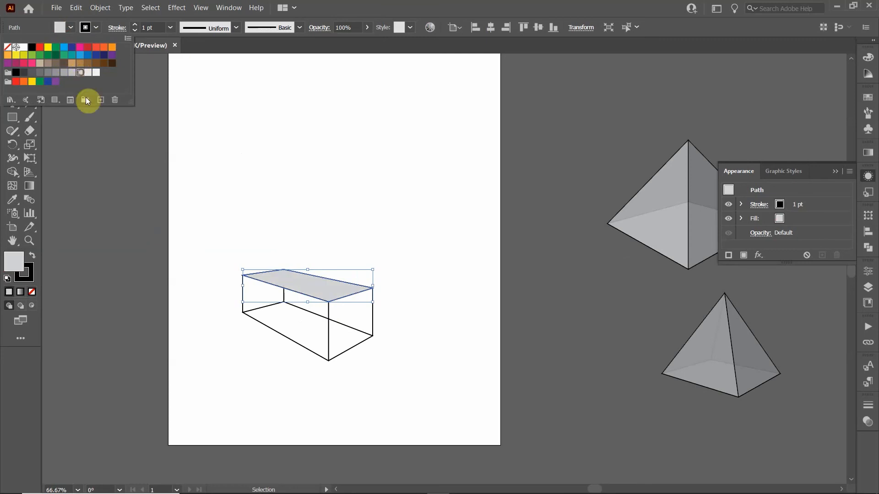
pyautogui.click(313, 185)
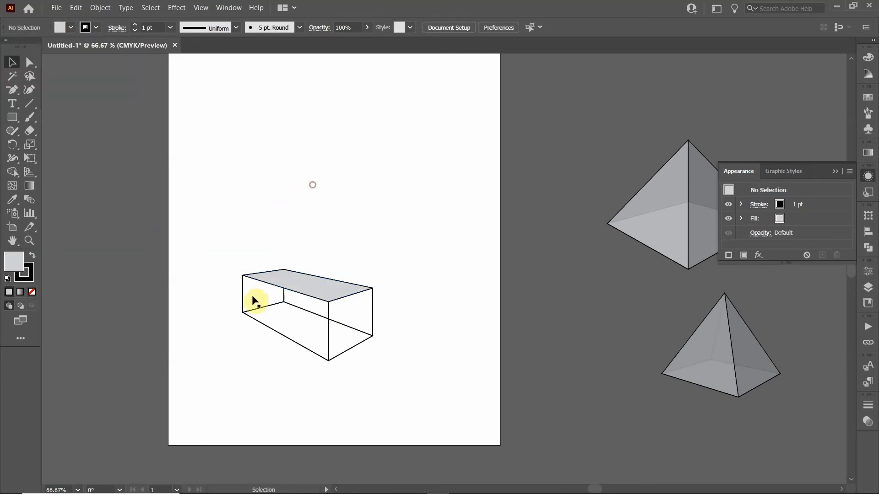
# Fill the box's right front wall with the C=0 M=0 Y=0 K=60 gray swatch
pyautogui.click(328, 312)
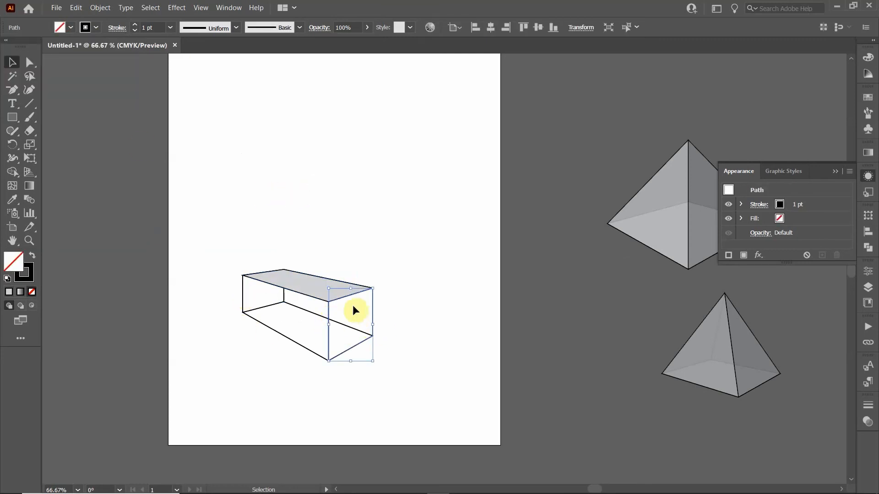
pyautogui.click(71, 27)
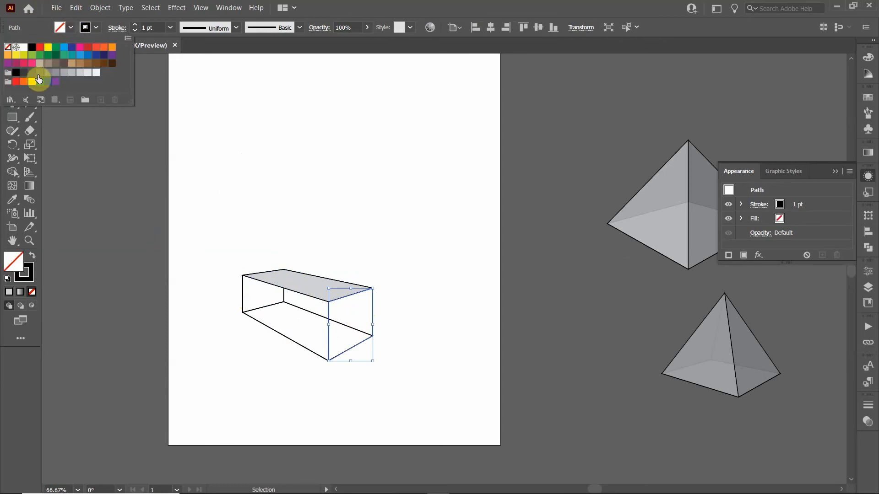
pyautogui.click(48, 73)
pyautogui.click(306, 200)
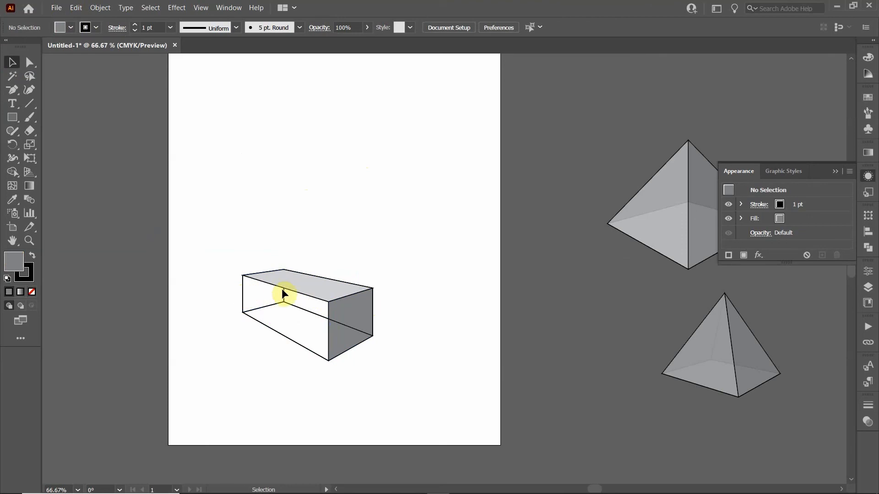
# Fill the box's long left front wall with a medium gray swatch two shades lighter than the right front wall
pyautogui.click(302, 351)
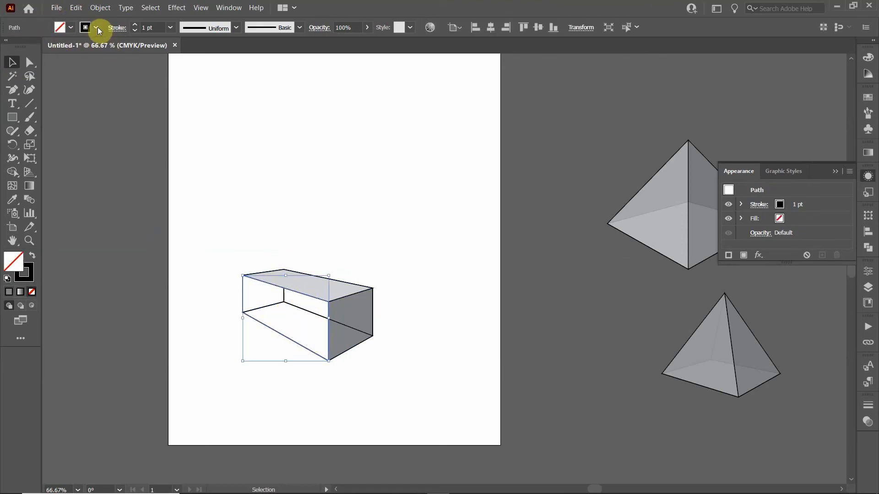
pyautogui.click(70, 28)
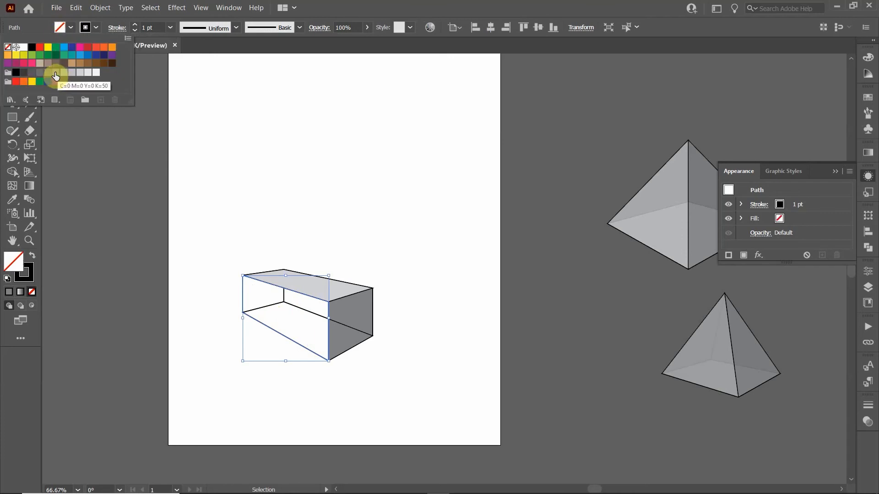
pyautogui.click(56, 74)
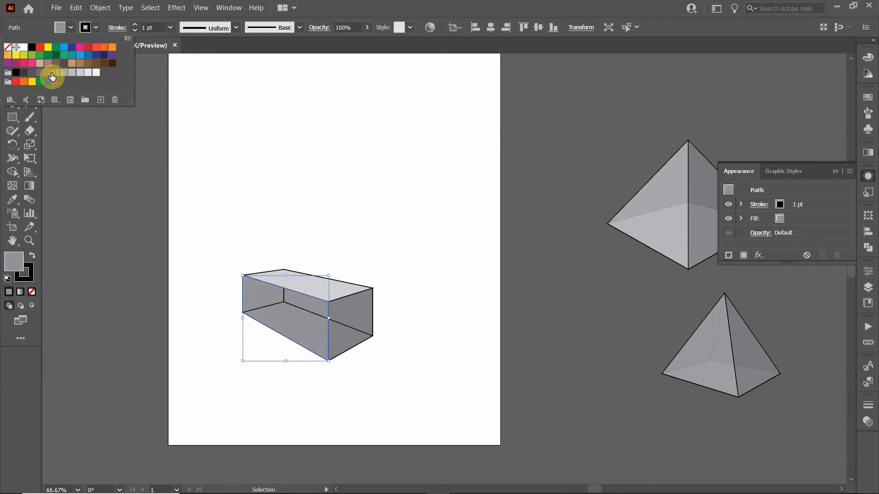
pyautogui.click(49, 73)
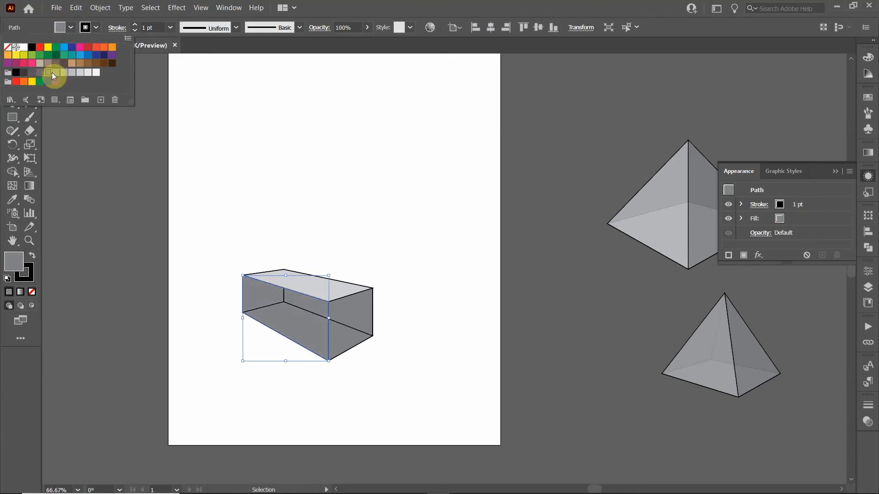
pyautogui.click(56, 73)
pyautogui.click(64, 73)
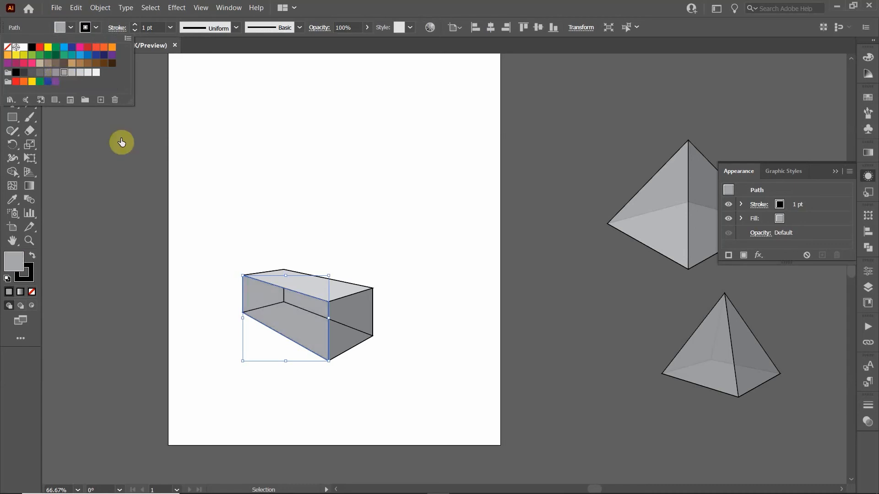
pyautogui.click(274, 188)
pyautogui.click(316, 173)
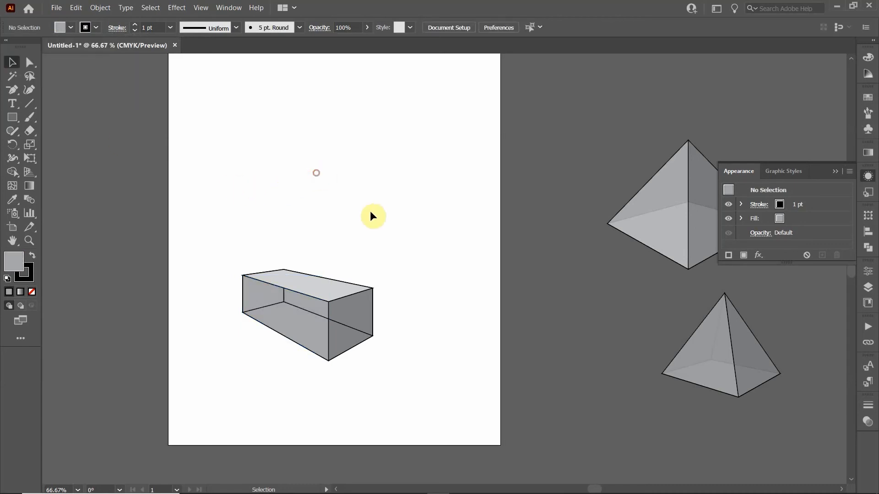
# Fill the box's far-left rear wall with the C=0 M=0 Y=0 K=60 gray swatch
pyautogui.click(296, 307)
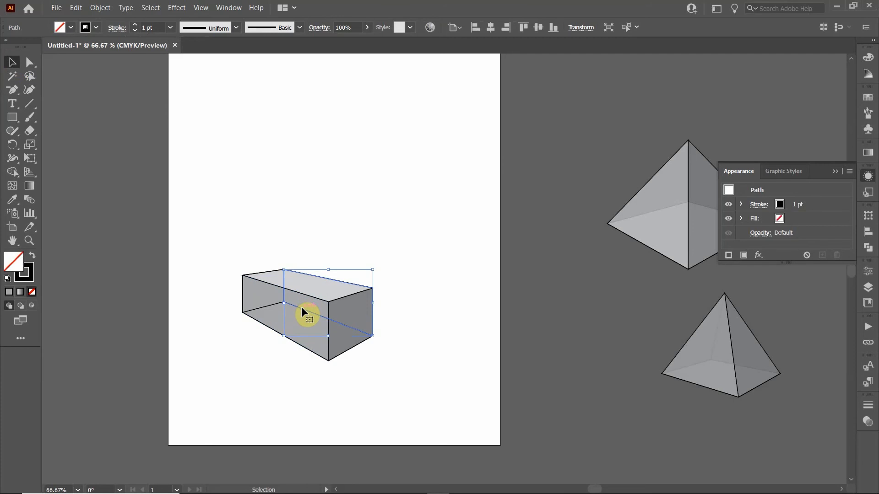
pyautogui.scroll(2, 305, 296)
pyautogui.click(353, 208)
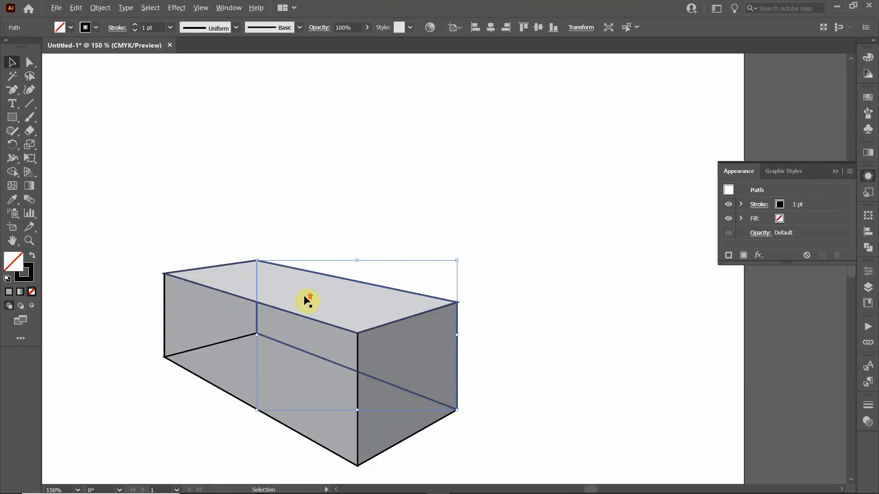
pyautogui.click(226, 350)
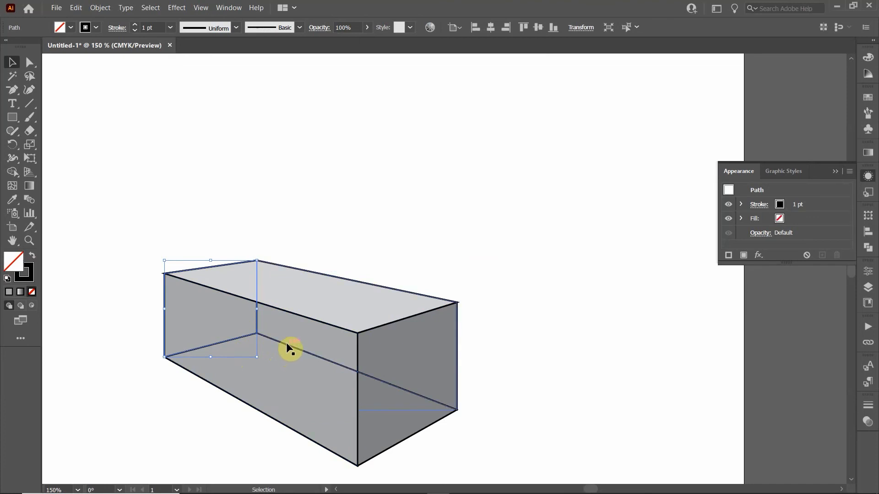
pyautogui.scroll(-2, 285, 349)
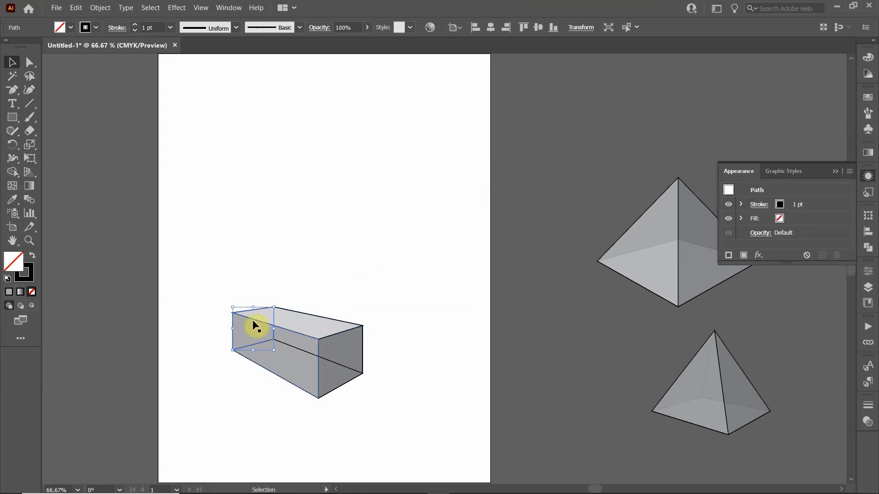
pyautogui.scroll(2, 273, 342)
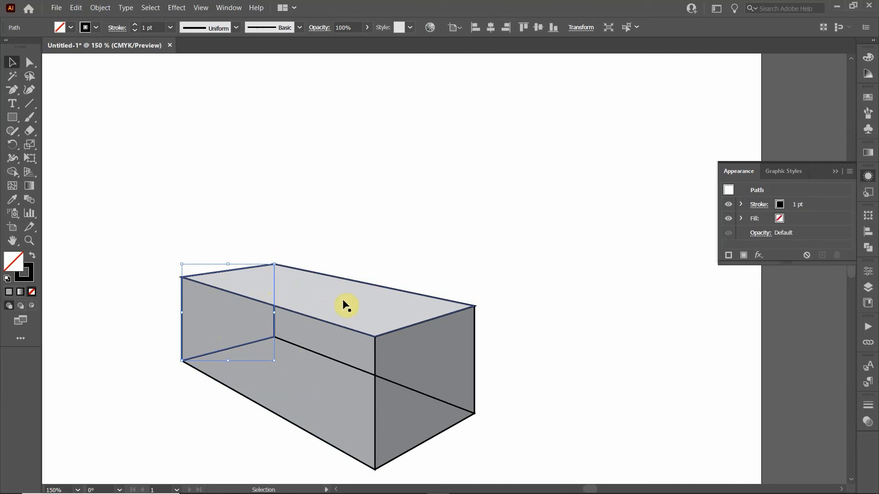
pyautogui.click(71, 27)
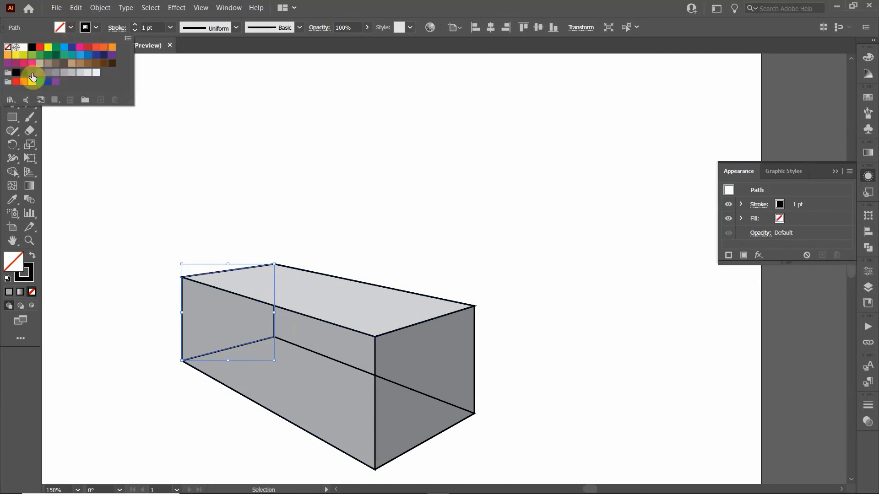
pyautogui.click(32, 73)
pyautogui.click(41, 73)
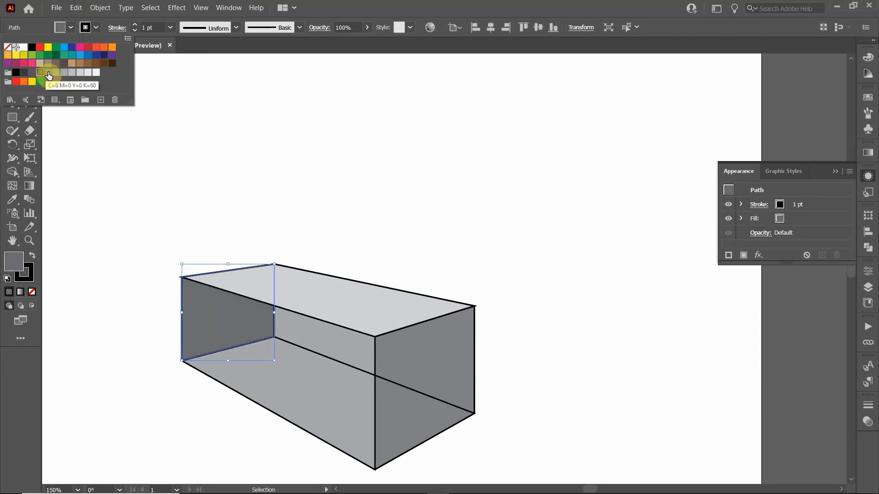
pyautogui.click(48, 74)
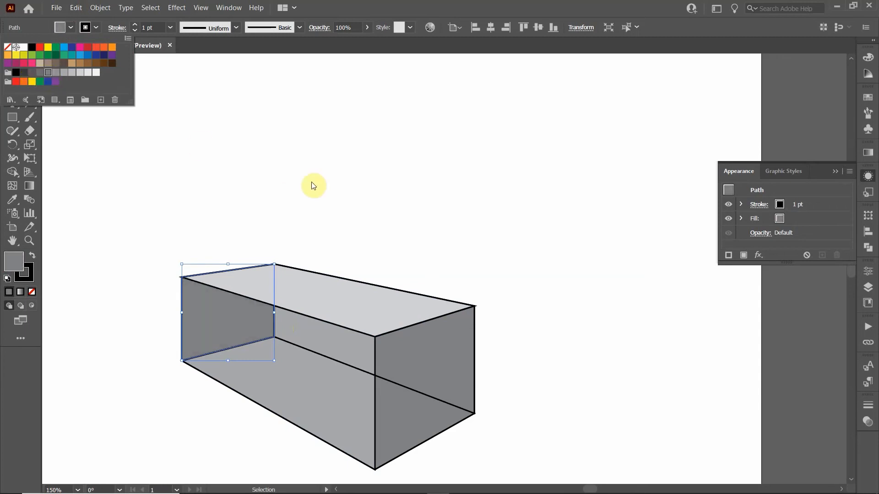
pyautogui.click(325, 191)
pyautogui.click(335, 174)
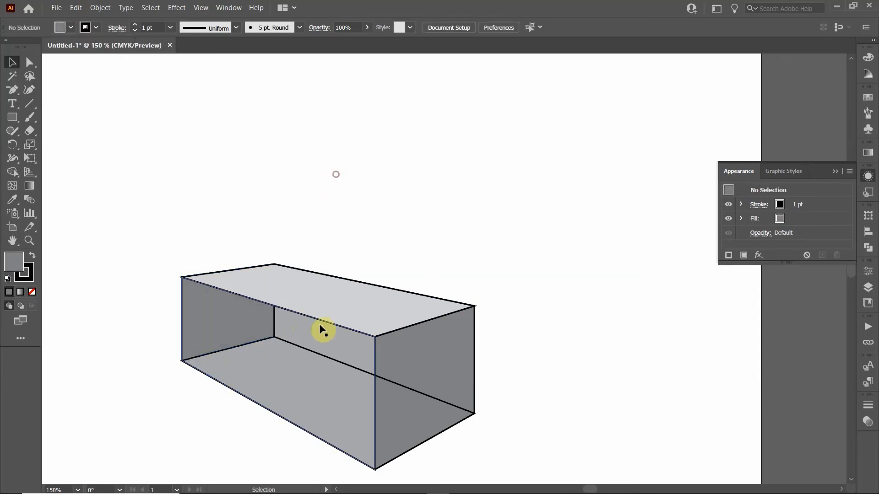
# Fill the box's long back wall with the same C=0 M=0 Y=0 K=60 gray and deselect it
pyautogui.click(313, 355)
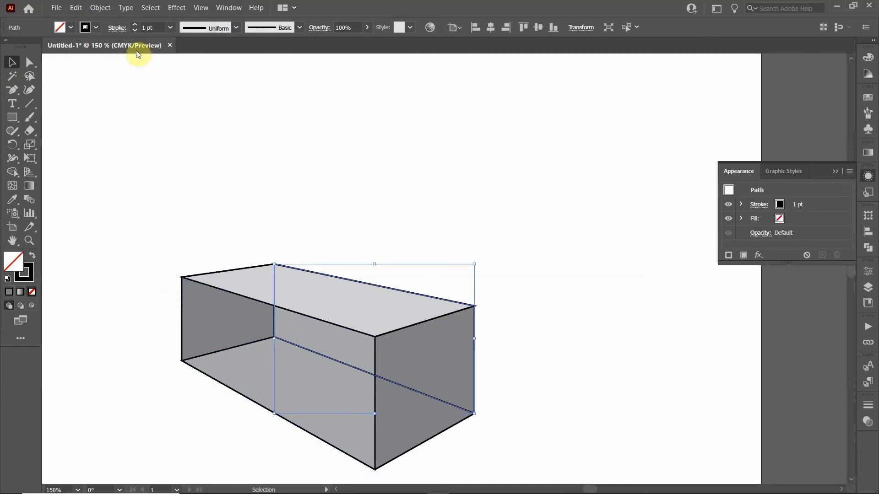
pyautogui.click(79, 29)
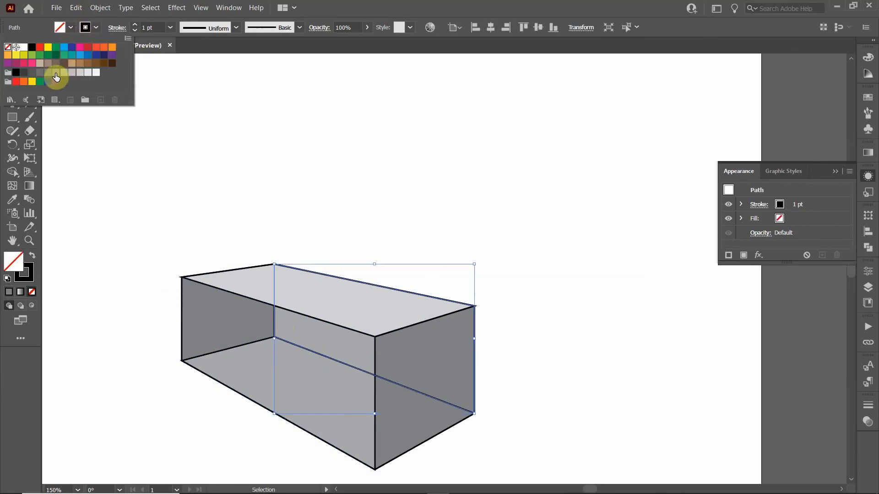
pyautogui.click(48, 74)
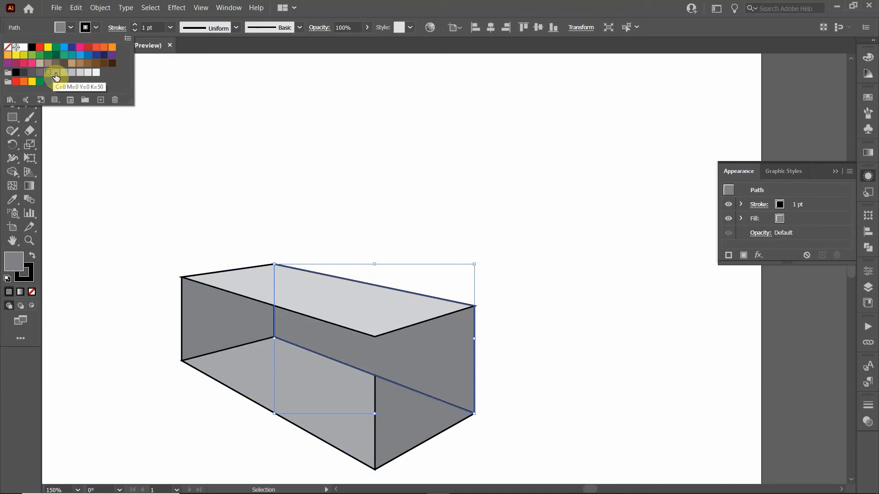
pyautogui.click(55, 73)
pyautogui.click(48, 73)
pyautogui.click(462, 231)
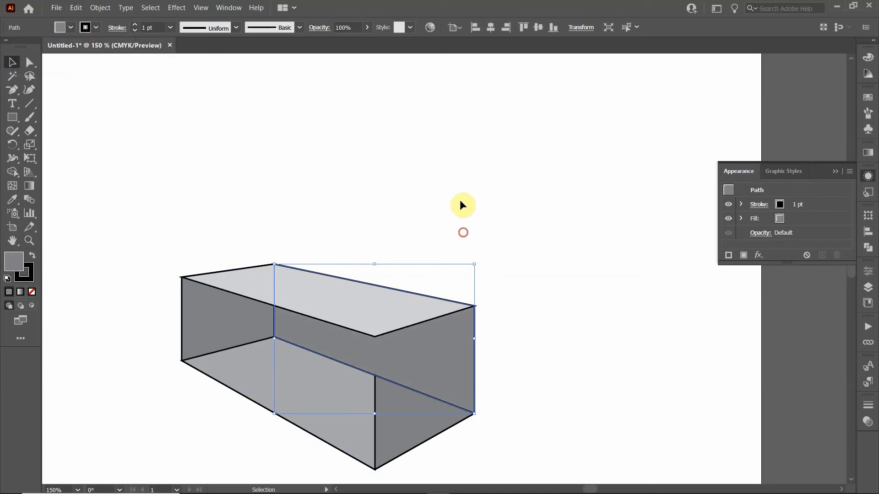
pyautogui.click(461, 200)
# Move the long left front wall away from the box, up and to the left, to expose the base
pyautogui.click(331, 375)
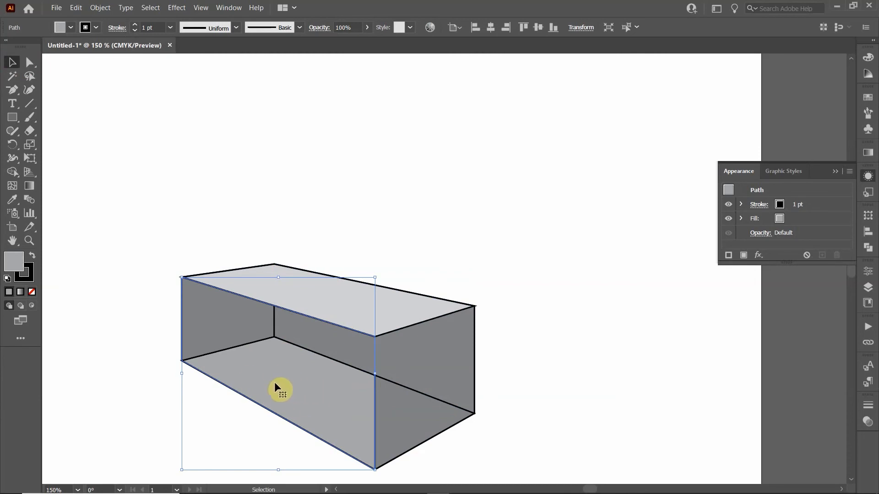
pyautogui.rightClick(292, 376)
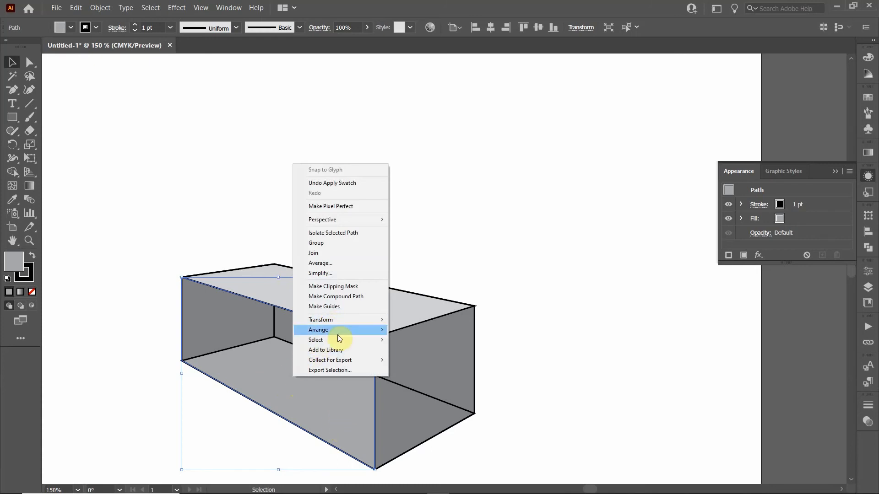
pyautogui.click(263, 379)
pyautogui.moveTo(324, 412); pyautogui.dragTo(187, 181)
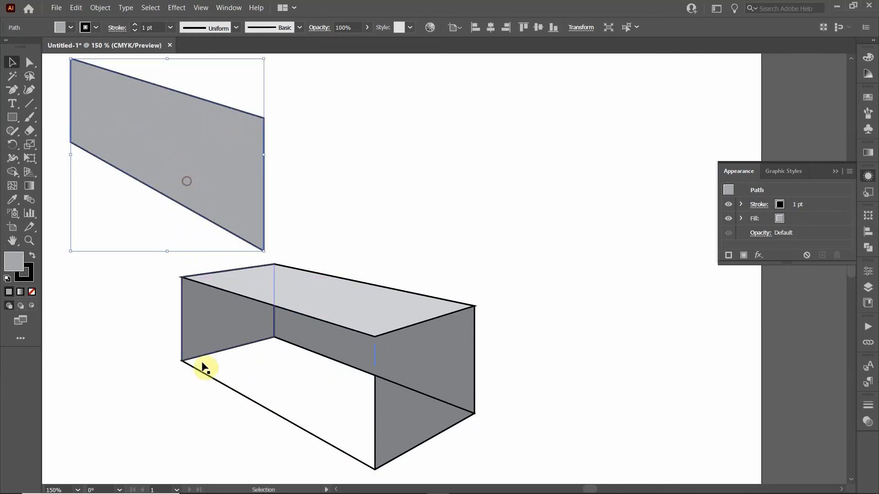
# Fill the box's base with a dark gray swatch
pyautogui.click(275, 413)
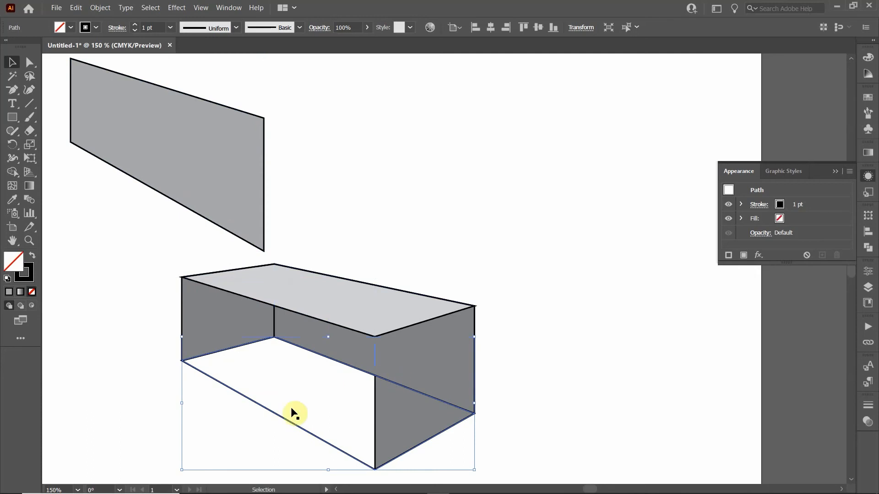
pyautogui.click(62, 27)
pyautogui.click(31, 72)
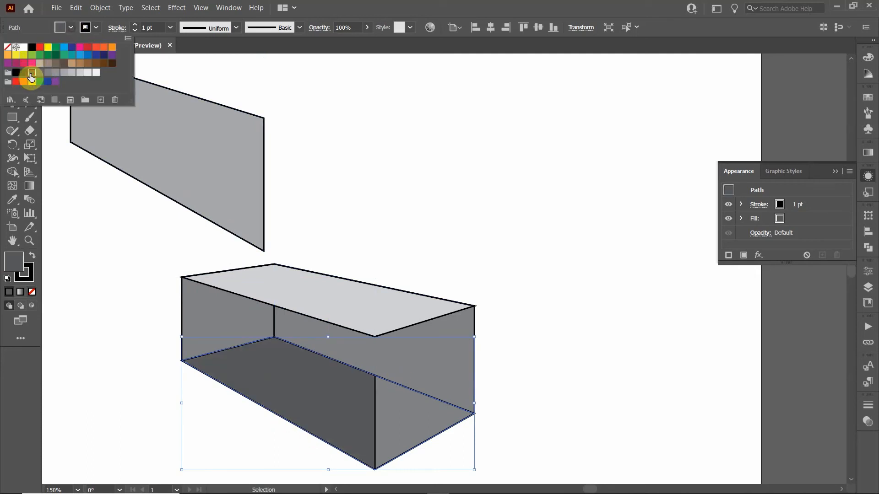
# Send the box's dark gray base to the back of the stacking order and deselect it
pyautogui.click(298, 374)
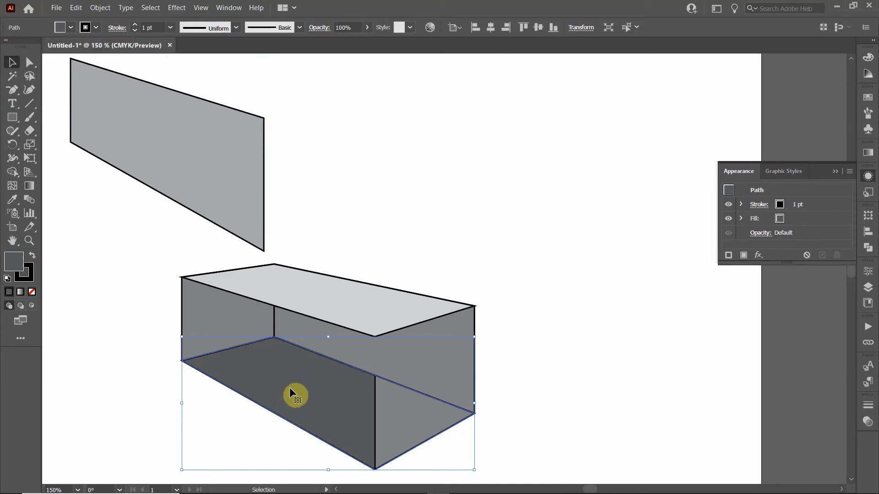
pyautogui.rightClick(290, 388)
pyautogui.moveTo(333, 341)
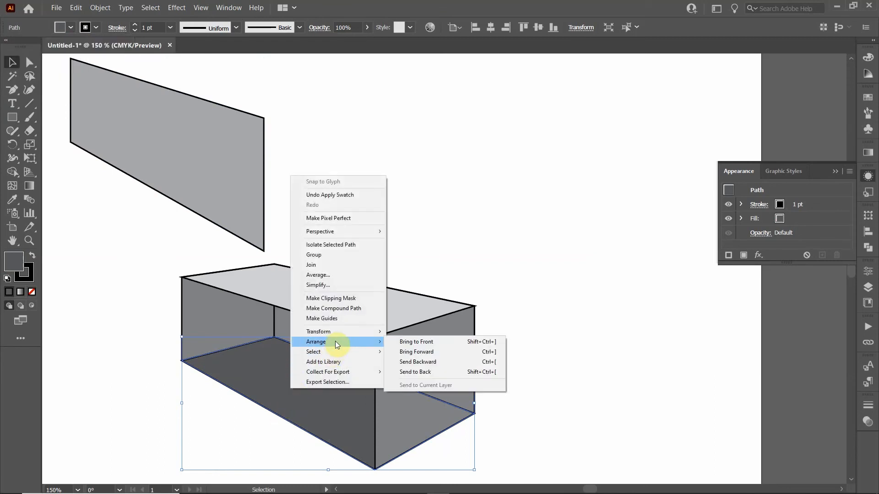
pyautogui.click(422, 372)
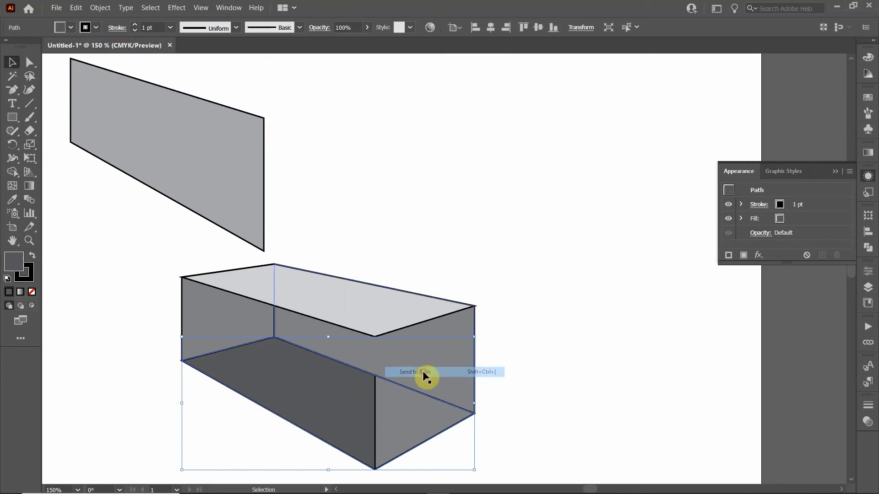
pyautogui.click(541, 290)
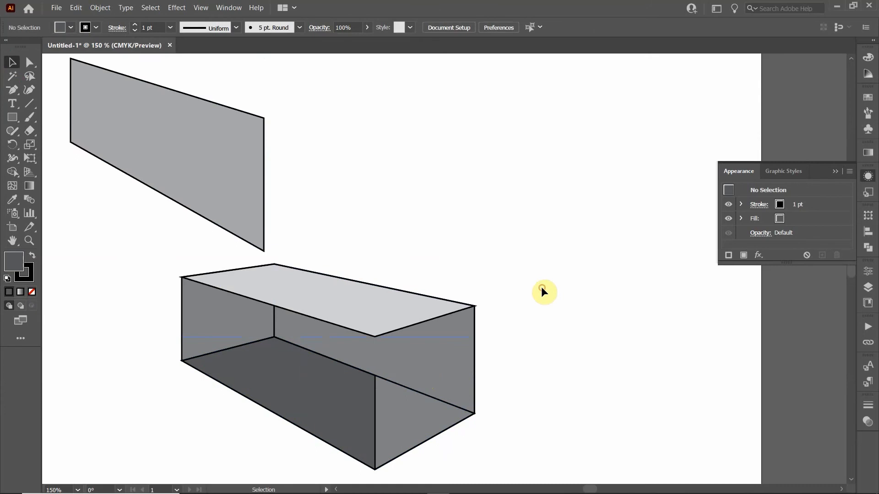
# Bring the box's short right front wall to the front of the stacking order and deselect it
pyautogui.click(375, 425)
pyautogui.rightClick(376, 425)
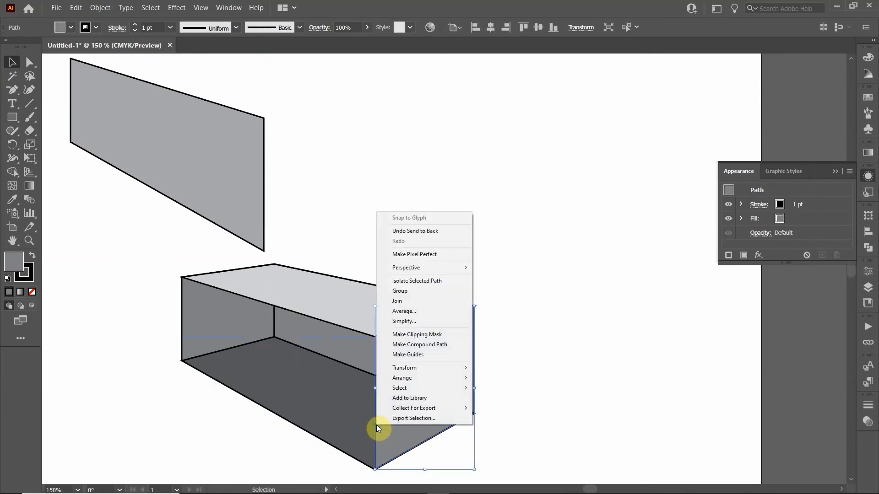
pyautogui.moveTo(407, 382)
pyautogui.moveTo(439, 378)
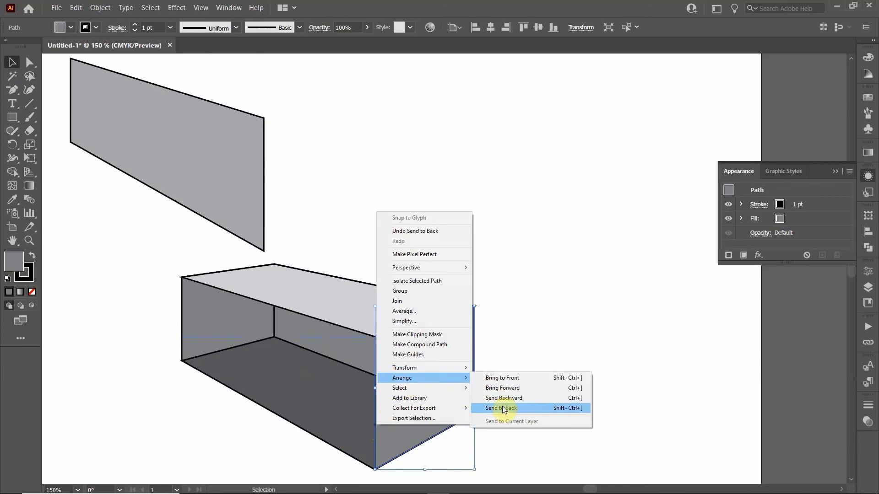
pyautogui.click(517, 383)
pyautogui.click(555, 346)
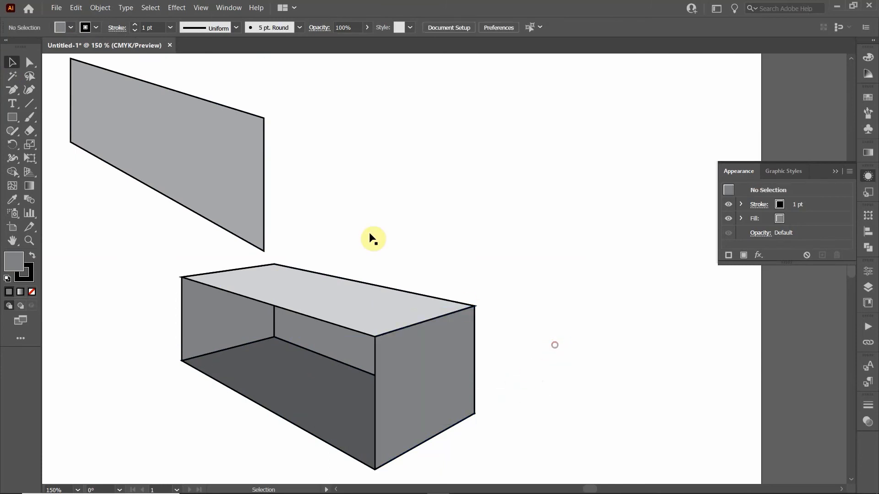
# Bring the detached long left front wall to the front and fit it back onto the box's front edges
pyautogui.click(200, 161)
pyautogui.moveTo(203, 130); pyautogui.dragTo(237, 268)
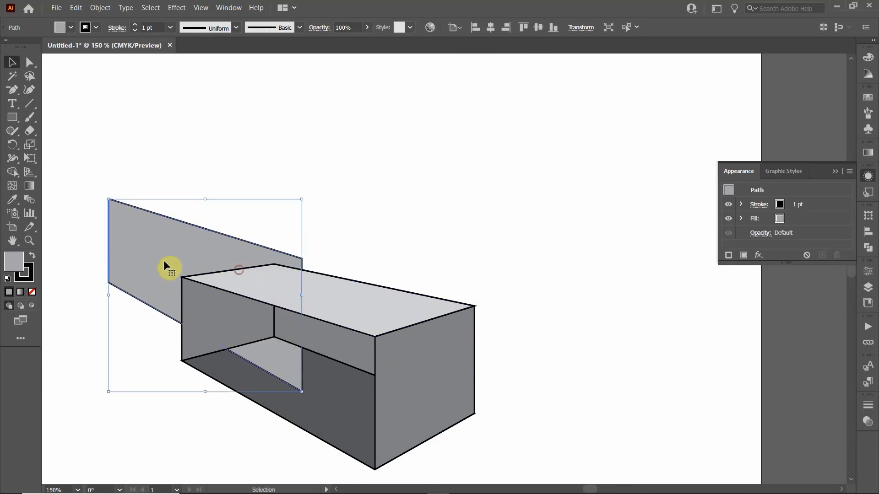
pyautogui.rightClick(164, 261)
pyautogui.moveTo(200, 426)
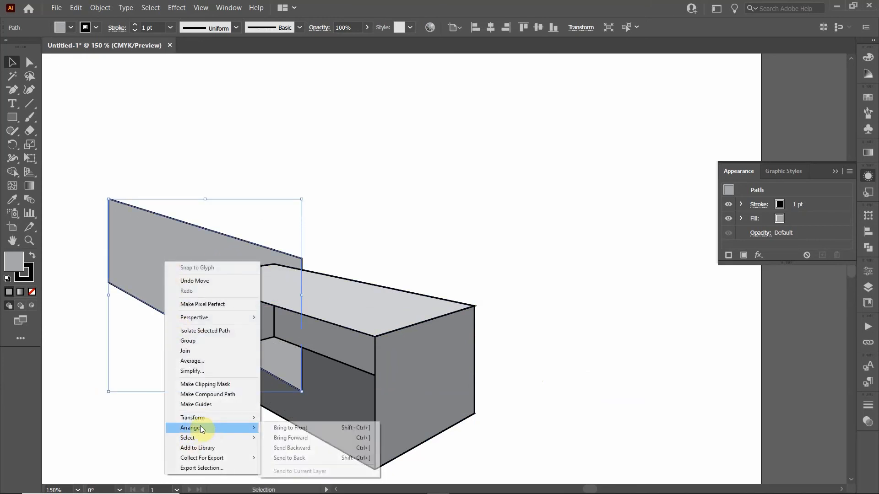
pyautogui.click(306, 425)
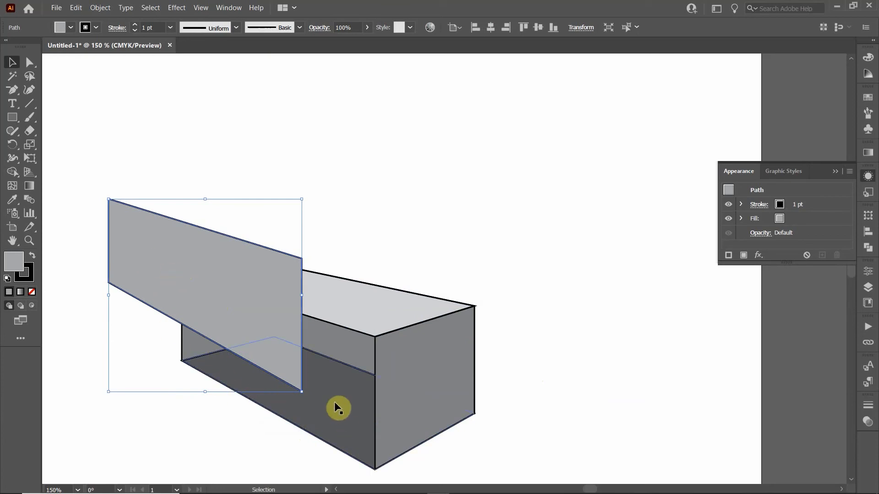
pyautogui.moveTo(161, 246); pyautogui.dragTo(213, 309)
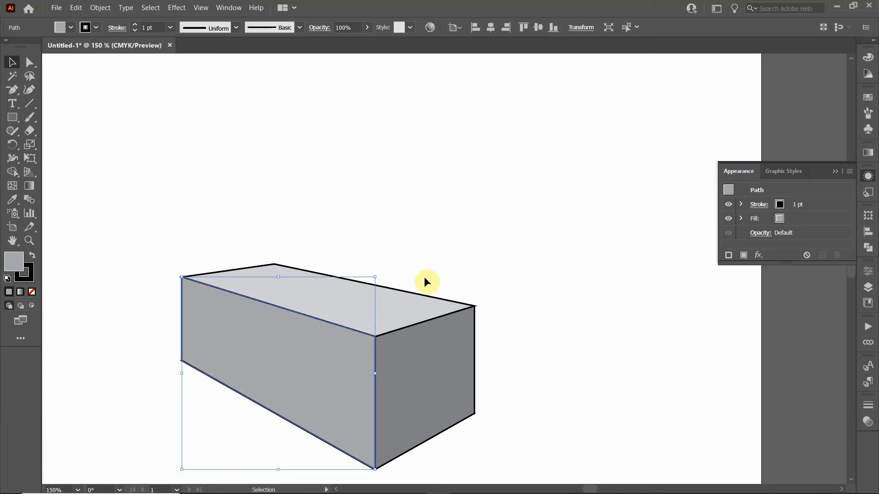
pyautogui.click(459, 268)
# Set the opacity of the box's two front walls and its top face to 80%
pyautogui.scroll(-3, 459, 272)
pyautogui.click(430, 309)
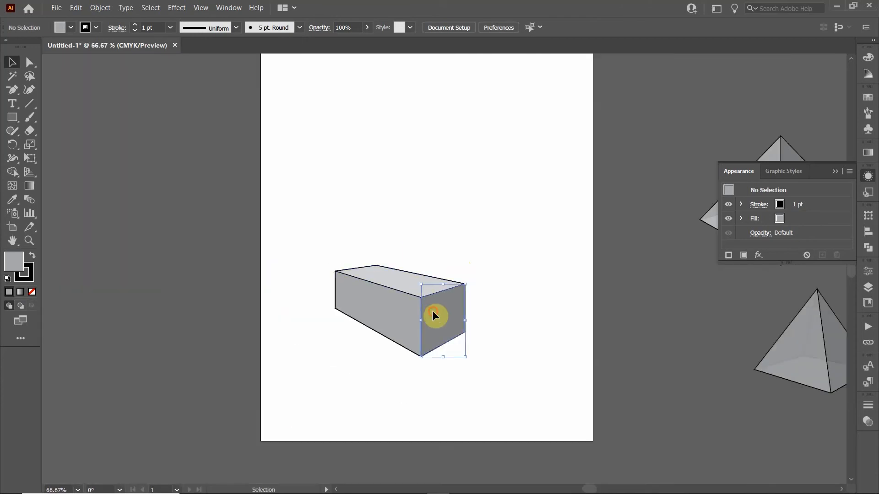
pyautogui.keyDown('shift'); pyautogui.click(384, 314); pyautogui.keyUp('shift')
pyautogui.keyDown('shift'); pyautogui.click(393, 281); pyautogui.keyUp('shift')
pyautogui.rightClick(401, 311)
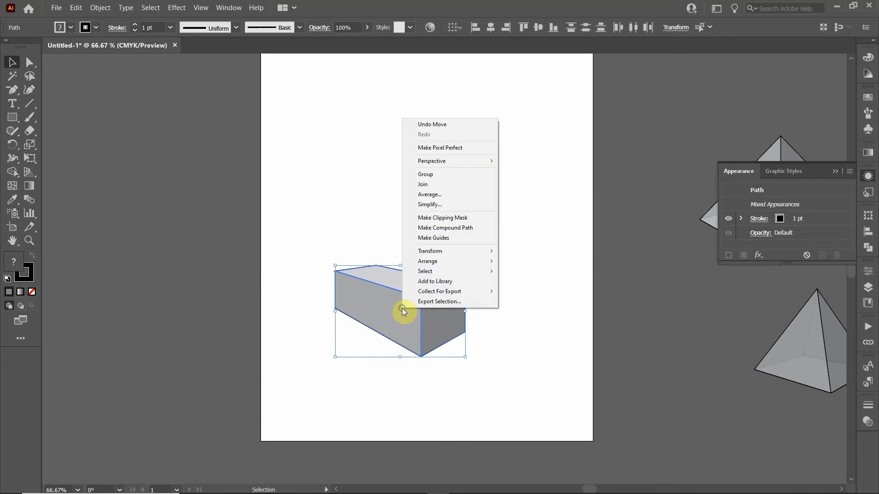
pyautogui.click(755, 233)
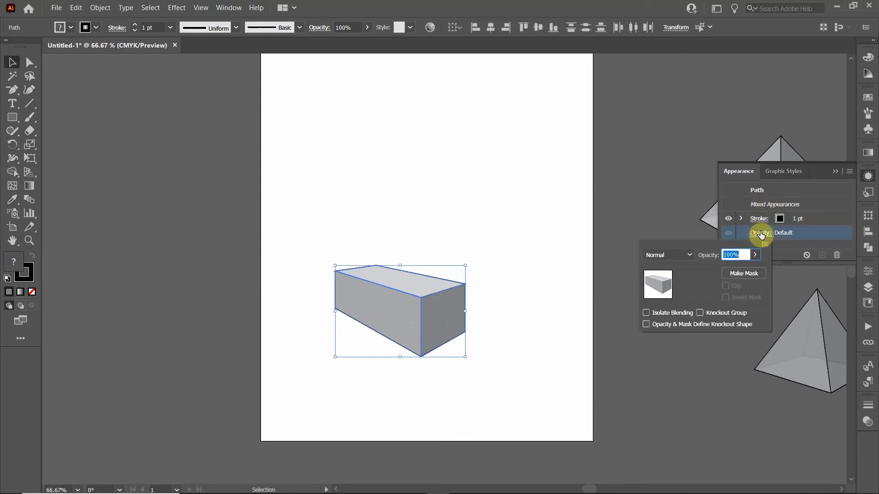
pyautogui.write('80')
pyautogui.press('Return')
pyautogui.click(531, 239)
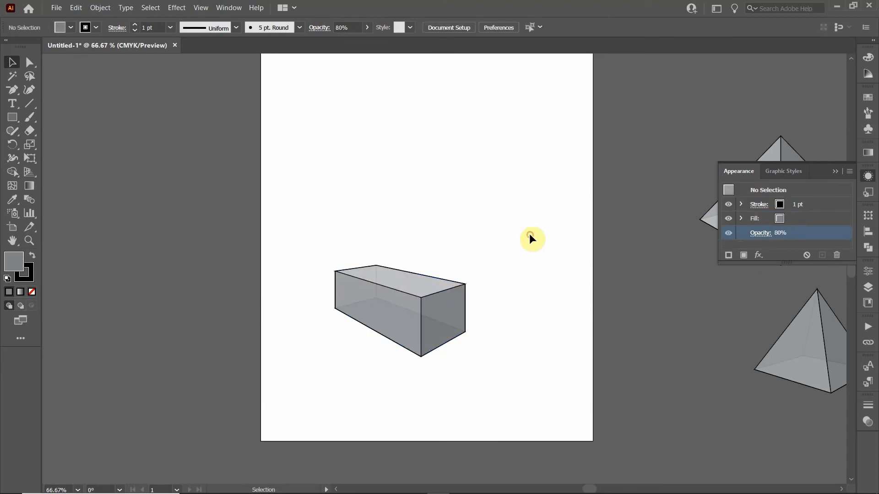
# Move the whole finished box off the artboard, placing it beside the two pyramids
pyautogui.click(834, 170)
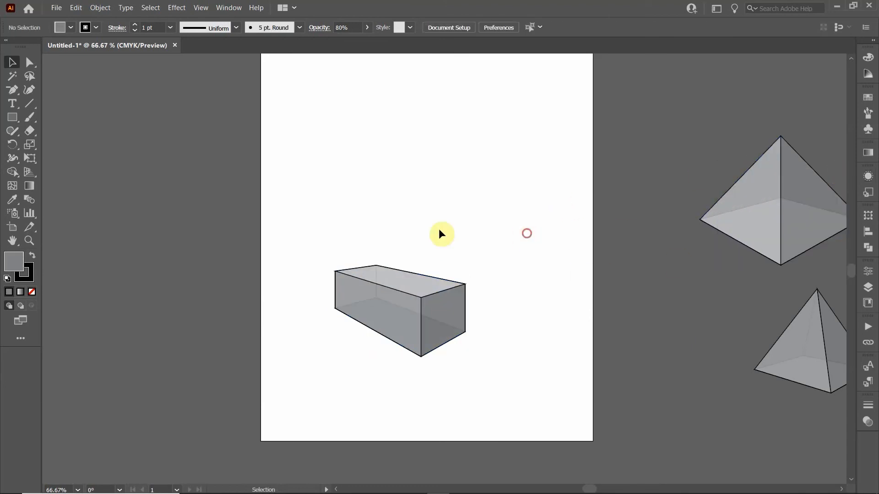
pyautogui.moveTo(312, 232); pyautogui.dragTo(503, 386)
pyautogui.moveTo(367, 314); pyautogui.dragTo(656, 300)
pyautogui.click(663, 189)
pyautogui.scroll(2, 610, 202)
pyautogui.moveTo(610, 201); pyautogui.dragTo(320, 205)
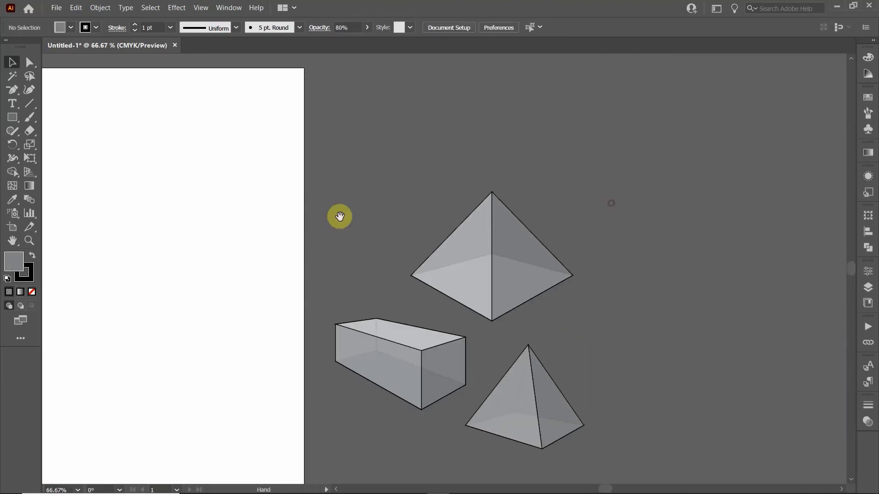
pyautogui.moveTo(353, 233); pyautogui.dragTo(628, 170)
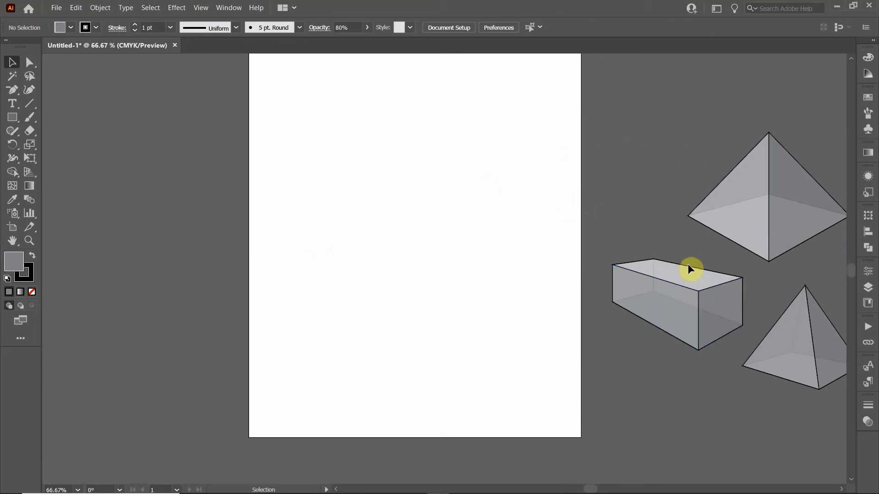
pyautogui.moveTo(677, 321); pyautogui.dragTo(659, 314)
pyautogui.click(638, 183)
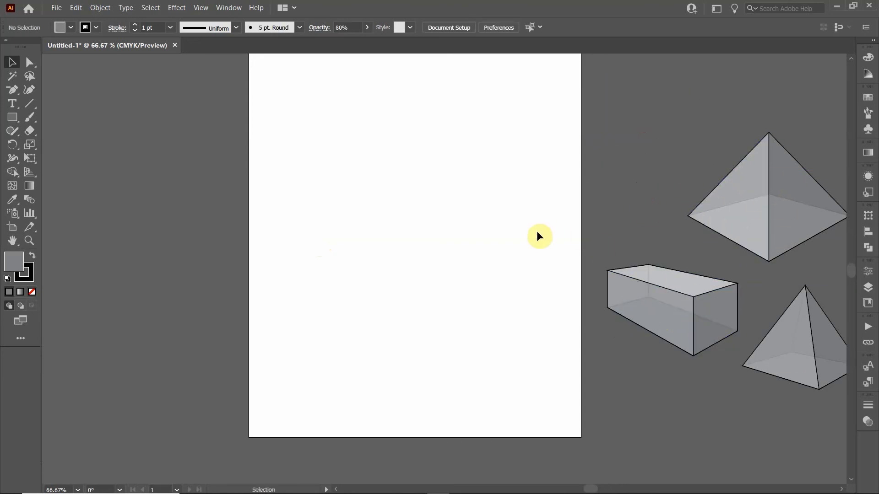
pyautogui.scroll(3, 413, 189)
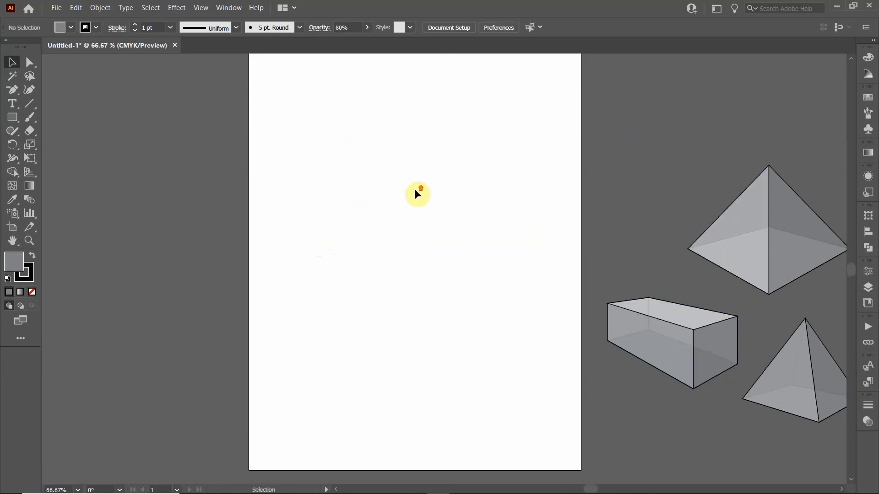
pyautogui.press('m')
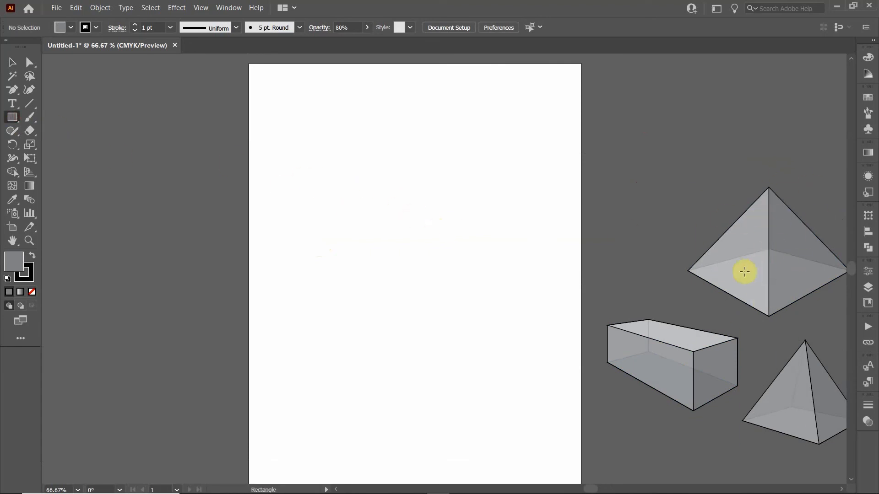
pyautogui.scroll(2, 331, 277)
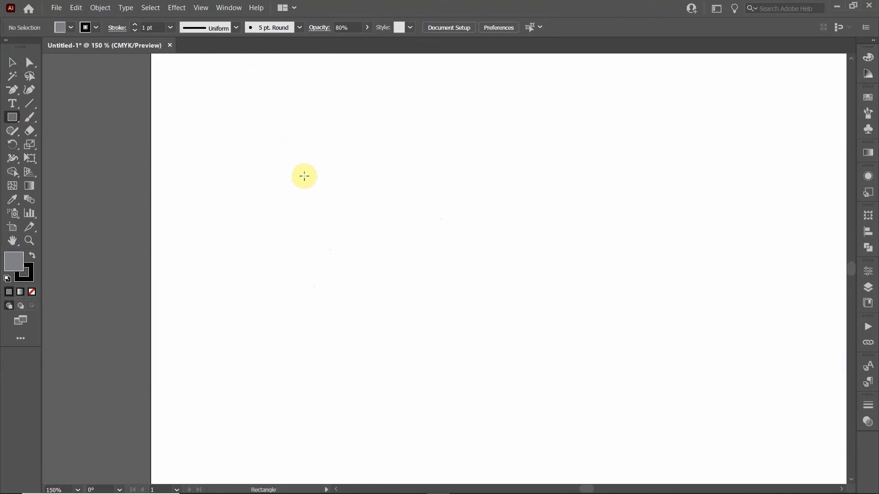
pyautogui.moveTo(290, 146); pyautogui.dragTo(438, 337)
pyautogui.scroll(-3, 595, 304)
pyautogui.moveTo(598, 298); pyautogui.dragTo(528, 277)
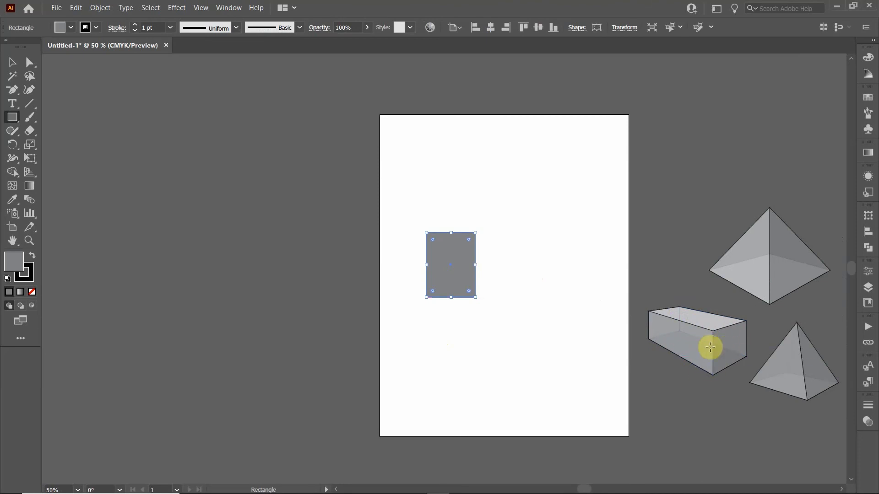
pyautogui.scroll(2, 435, 335)
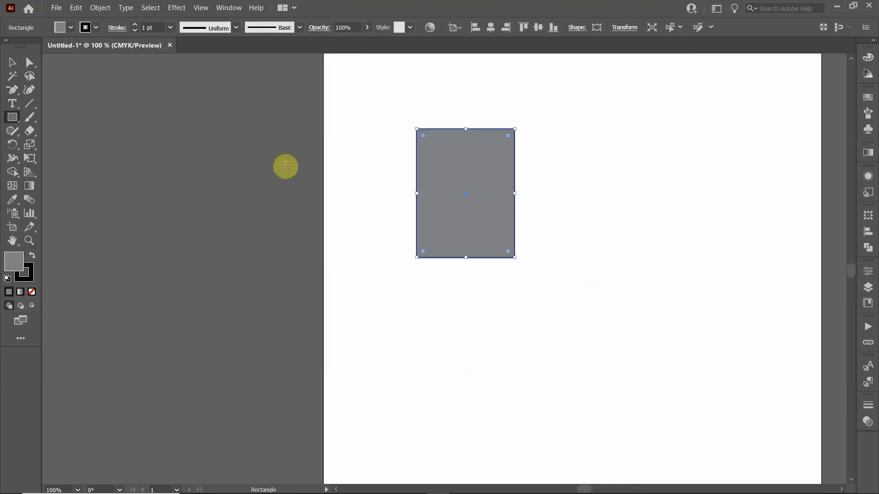
pyautogui.click(29, 62)
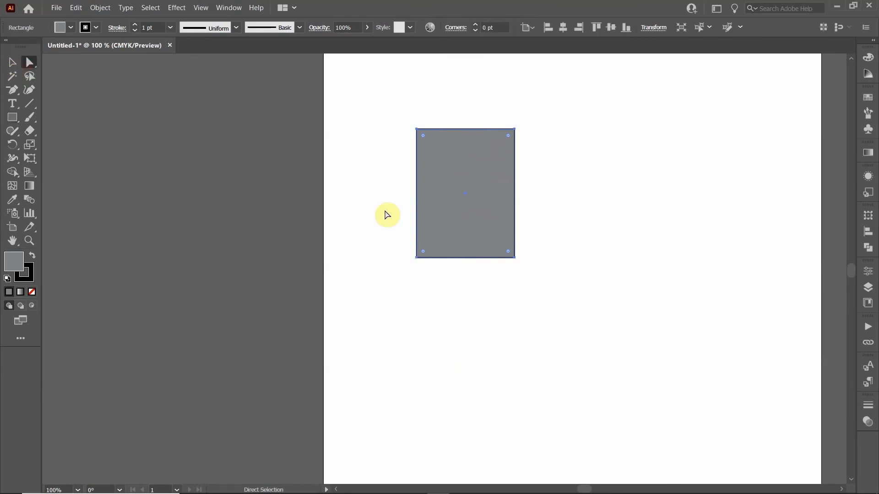
pyautogui.press('Delete')
# Draw a gray square about 160 pt wide in the artboard's upper part and shift it slightly down and left
pyautogui.click(11, 118)
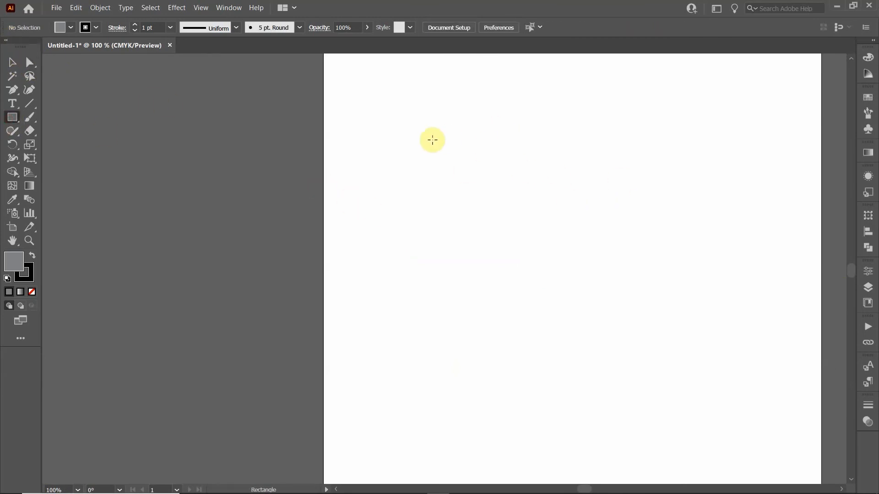
pyautogui.moveTo(432, 140); pyautogui.dragTo(562, 270)
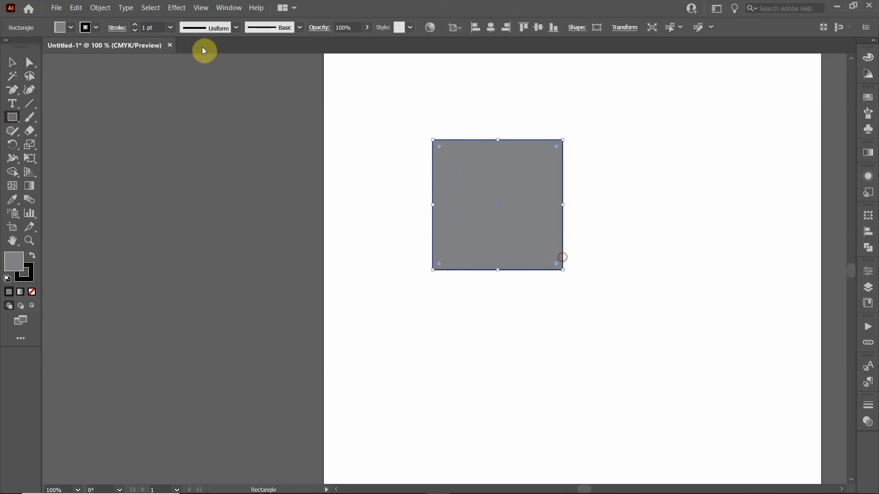
pyautogui.click(29, 63)
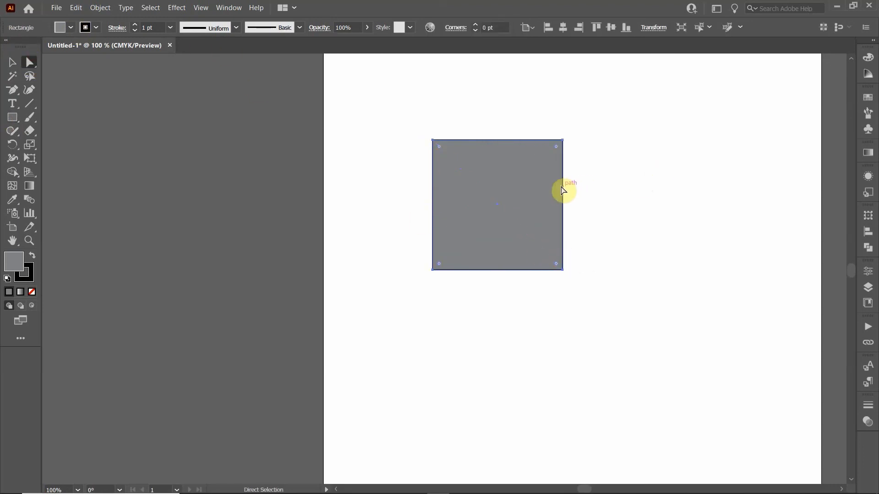
pyautogui.moveTo(563, 183); pyautogui.dragTo(558, 163)
# Lower the square's two right corner points together, forming a slanted parallelogram about 228 pt tall overall
pyautogui.click(558, 158)
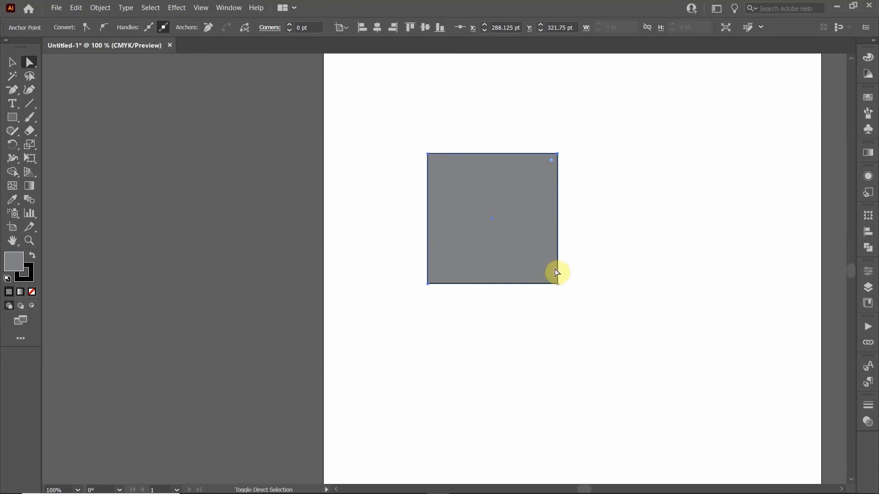
pyautogui.keyDown('shift'); pyautogui.click(558, 284); pyautogui.keyUp('shift')
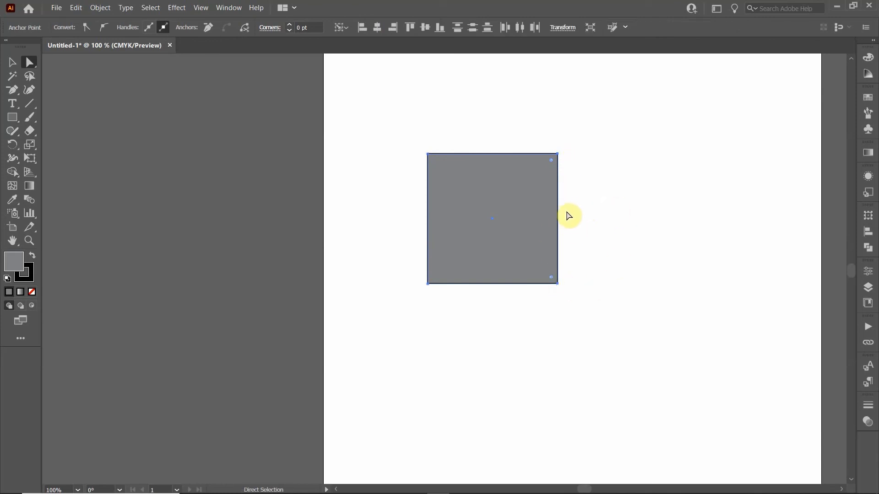
pyautogui.moveTo(560, 208); pyautogui.dragTo(557, 261)
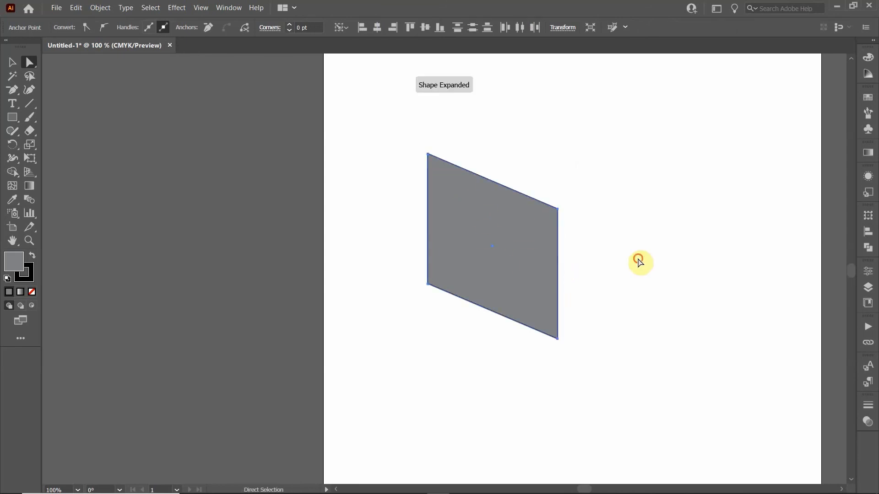
# Duplicate the parallelogram, placing the copy to the right and slightly higher
pyautogui.hscroll(3, 640, 263)
pyautogui.click(10, 65)
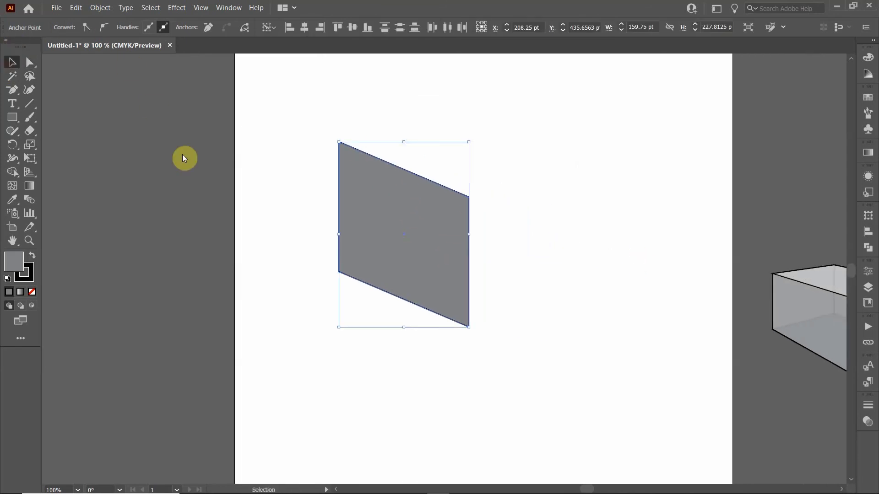
pyautogui.click(505, 350)
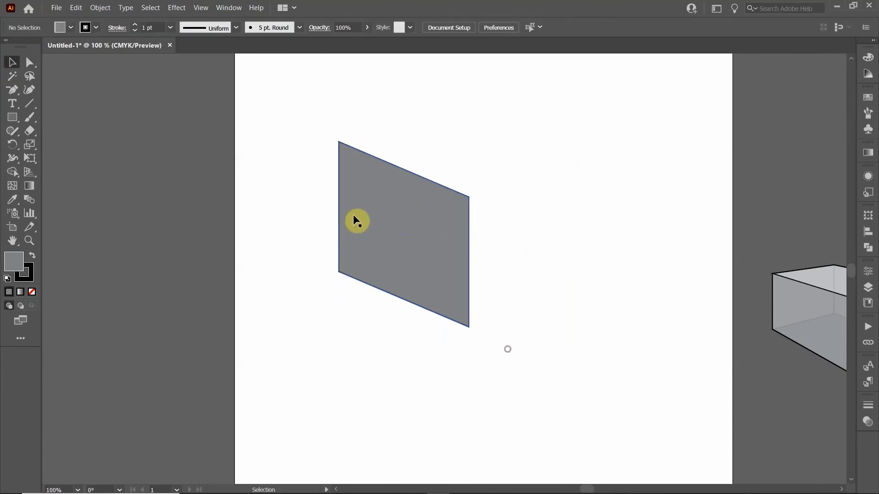
pyautogui.click(372, 245)
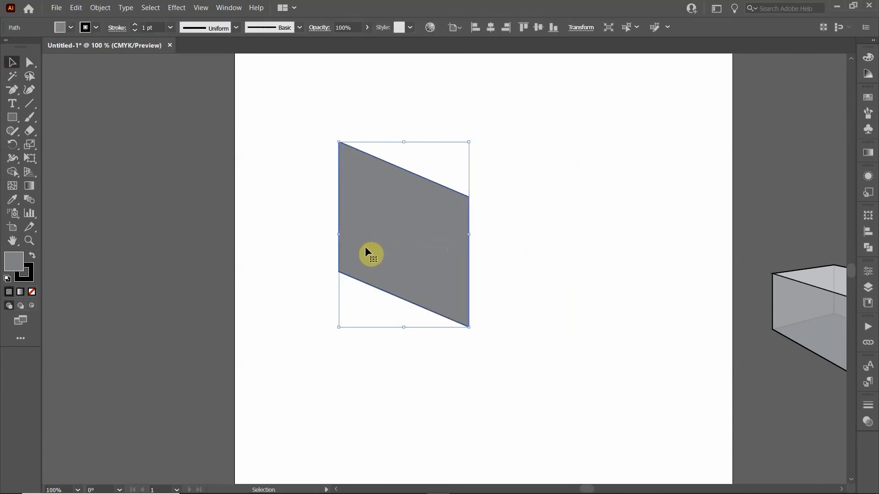
pyautogui.moveTo(365, 249); pyautogui.dragTo(553, 226)
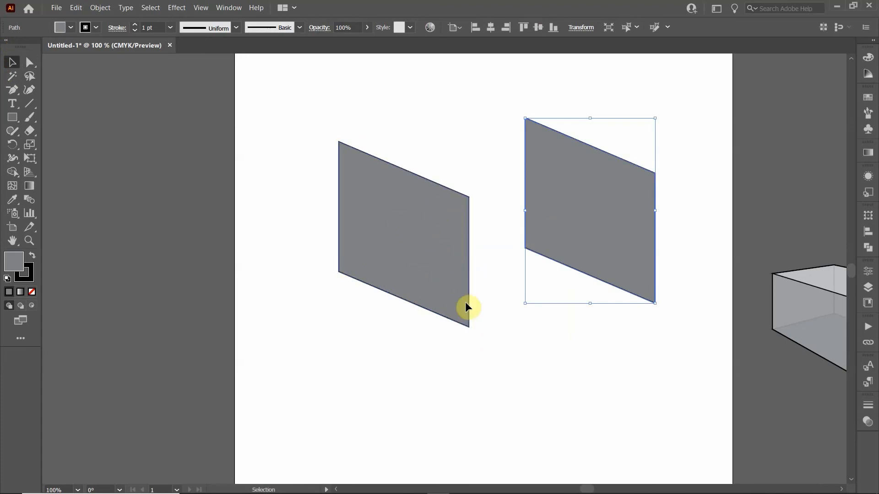
# Reflect the copied parallelogram and place it against the original's right edge, forming two adjoining side faces
pyautogui.rightClick(551, 185)
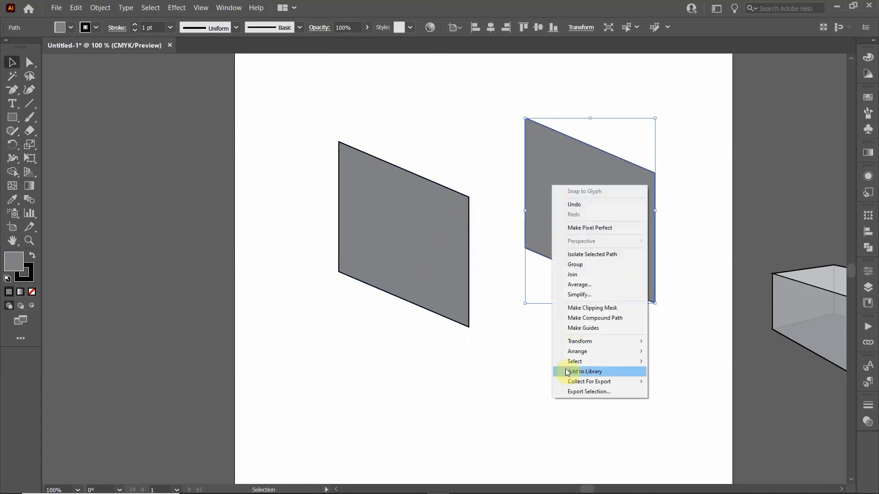
pyautogui.moveTo(579, 355)
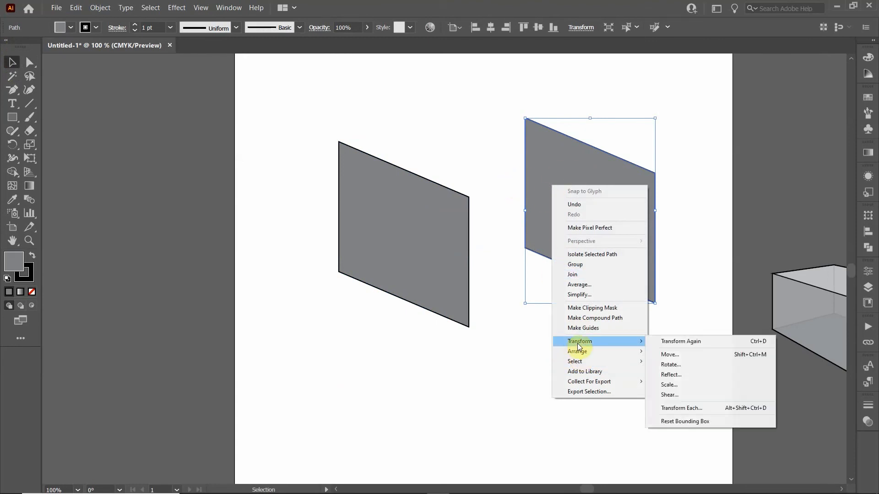
pyautogui.click(677, 374)
pyautogui.click(578, 288)
pyautogui.moveTo(604, 208); pyautogui.dragTo(532, 233)
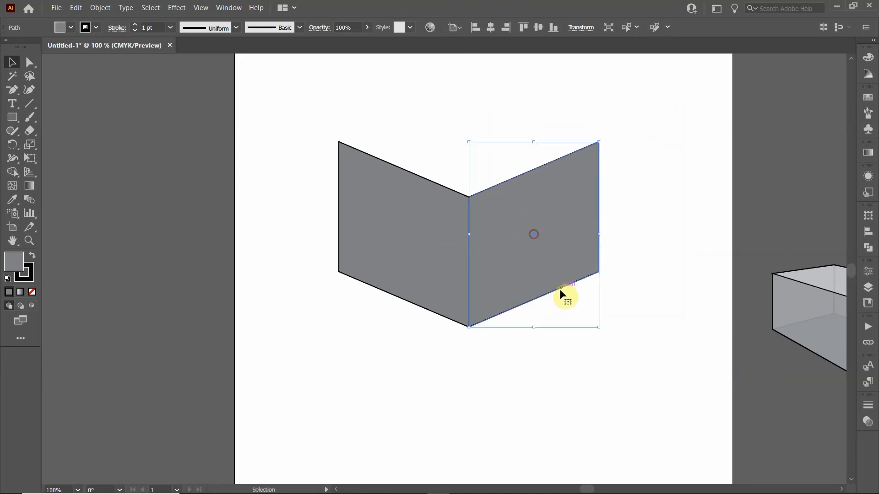
pyautogui.click(520, 357)
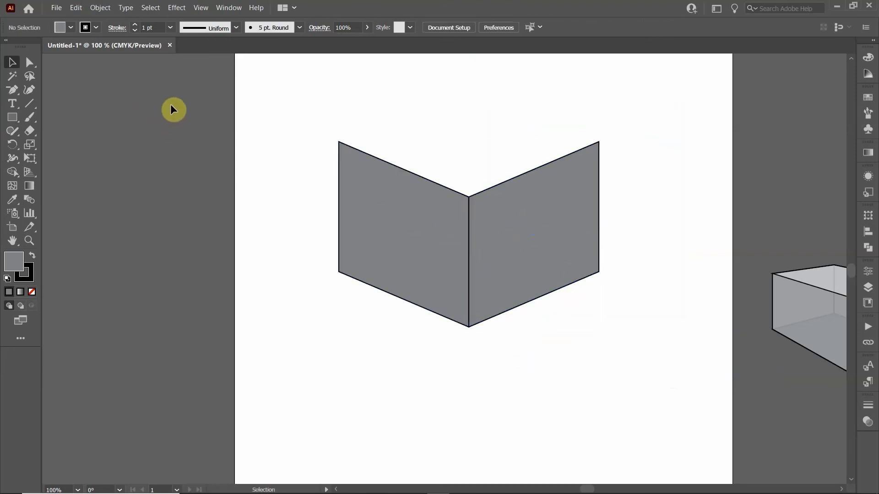
# Draw a rectangle across the lower part of both faces, starting at the left face's lower outer corner, and fill it light gray
pyautogui.click(13, 117)
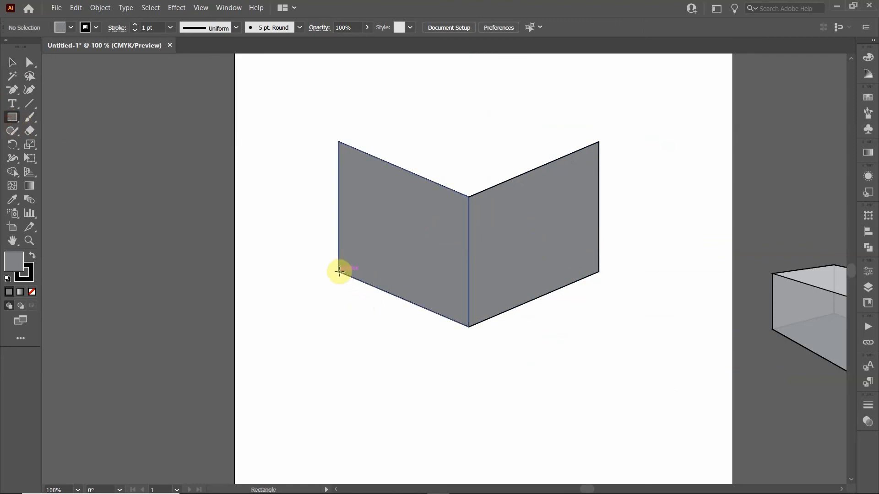
pyautogui.moveTo(339, 272); pyautogui.dragTo(555, 327)
pyautogui.click(71, 27)
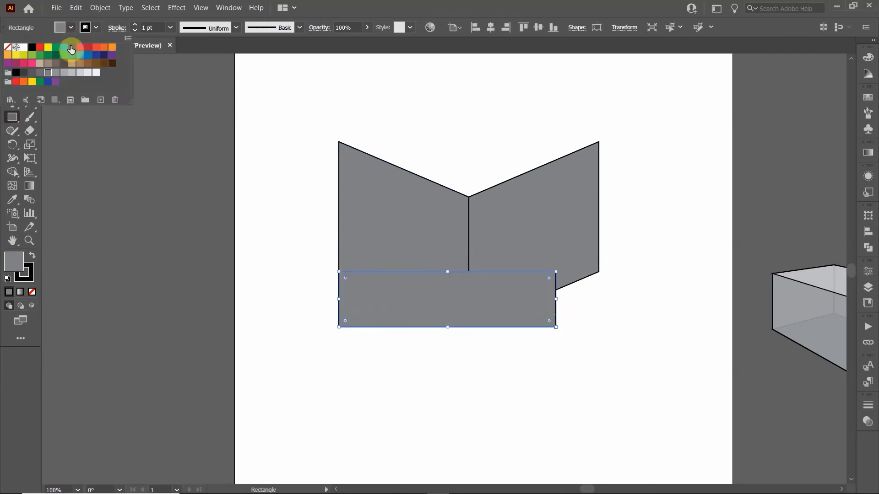
pyautogui.click(87, 73)
pyautogui.click(45, 21)
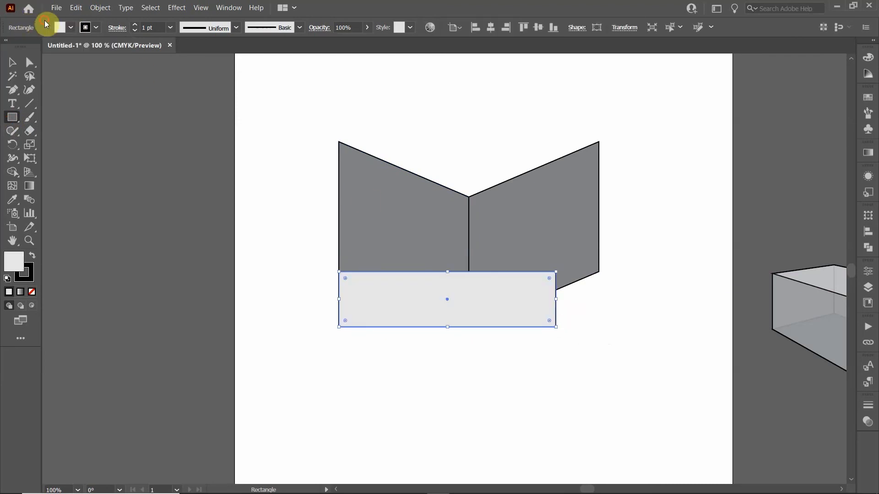
# Reshape the rectangle into a diamond by moving its corner points onto the two faces' lower outer corners and shared edge's ends
pyautogui.click(30, 62)
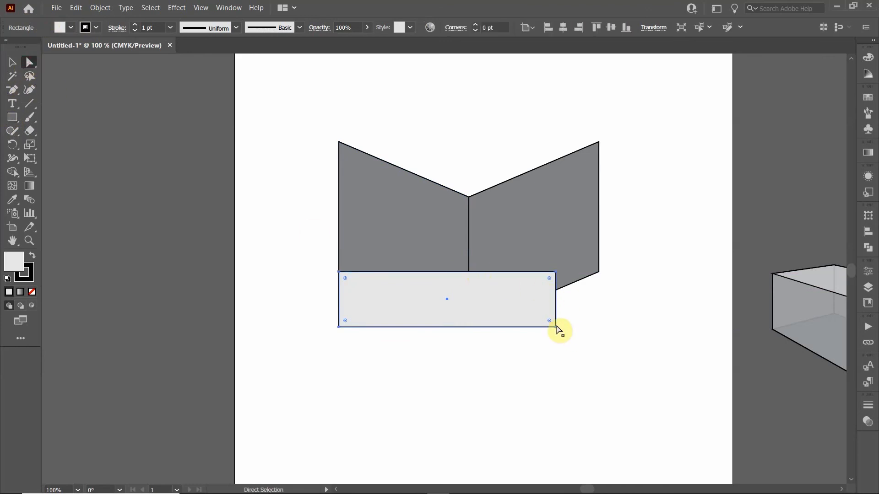
pyautogui.moveTo(555, 328); pyautogui.dragTo(468, 197)
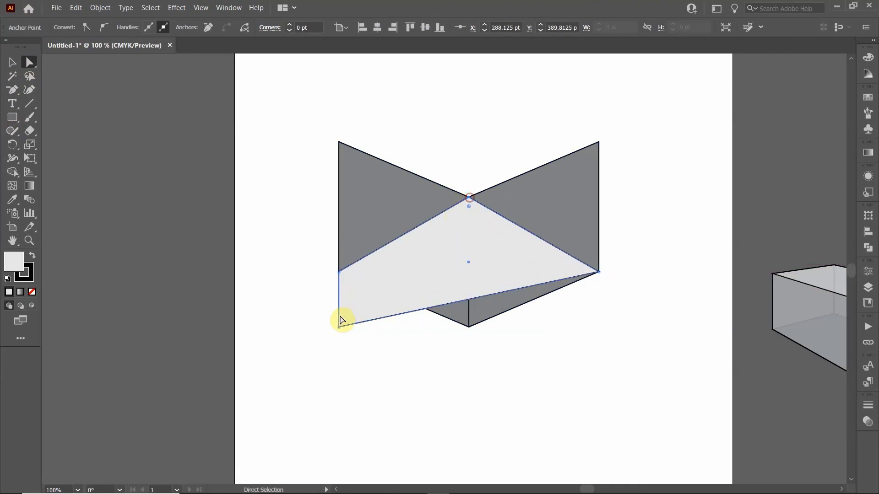
pyautogui.moveTo(341, 329); pyautogui.dragTo(470, 326)
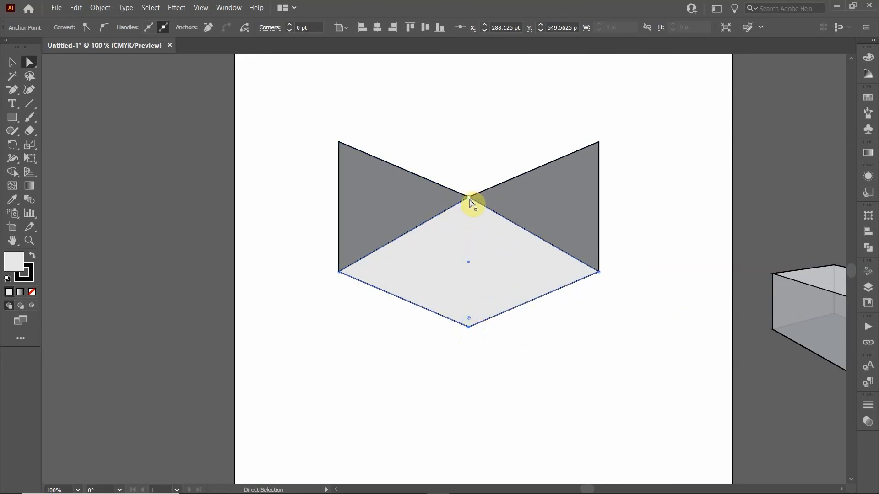
# Move the light gray diamond up onto the two side faces as the cube's top face
pyautogui.scroll(3, 540, 328)
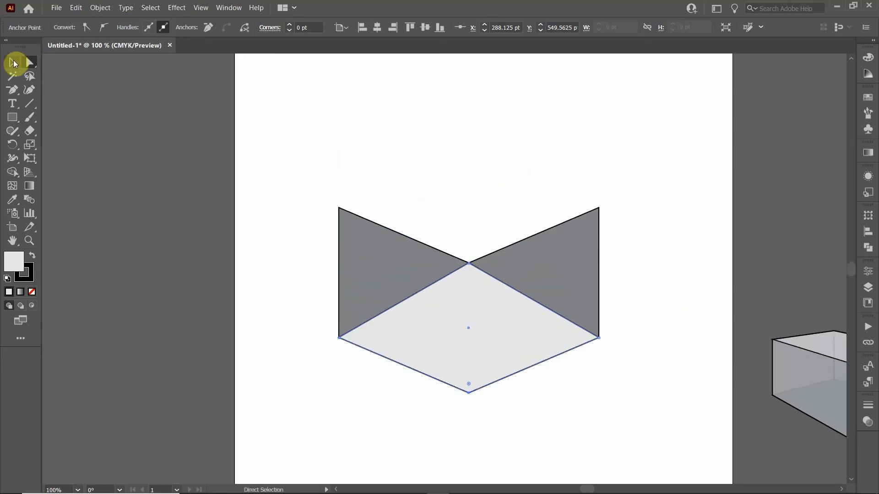
pyautogui.click(12, 62)
pyautogui.moveTo(471, 270); pyautogui.dragTo(440, 182)
pyautogui.click(317, 138)
# Draw a straight line along the top face's front left edge and move it up and left, clear of the cube
pyautogui.scroll(-2, 634, 260)
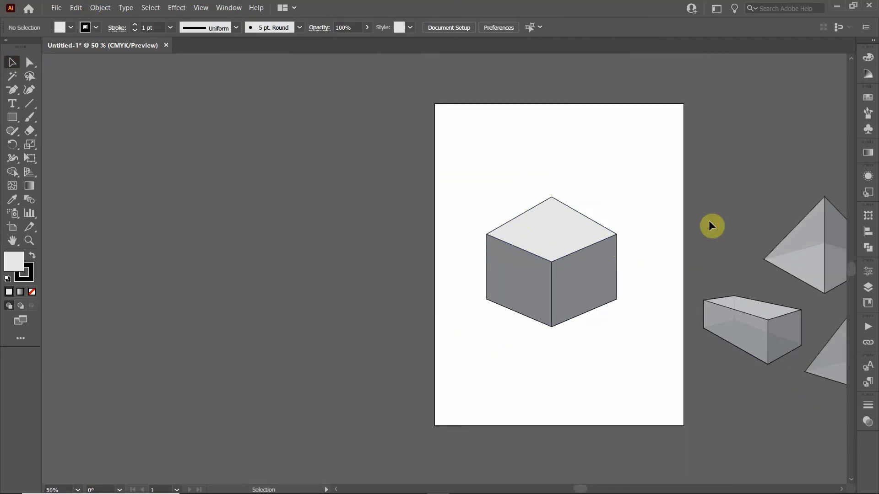
pyautogui.moveTo(708, 221); pyautogui.dragTo(575, 227)
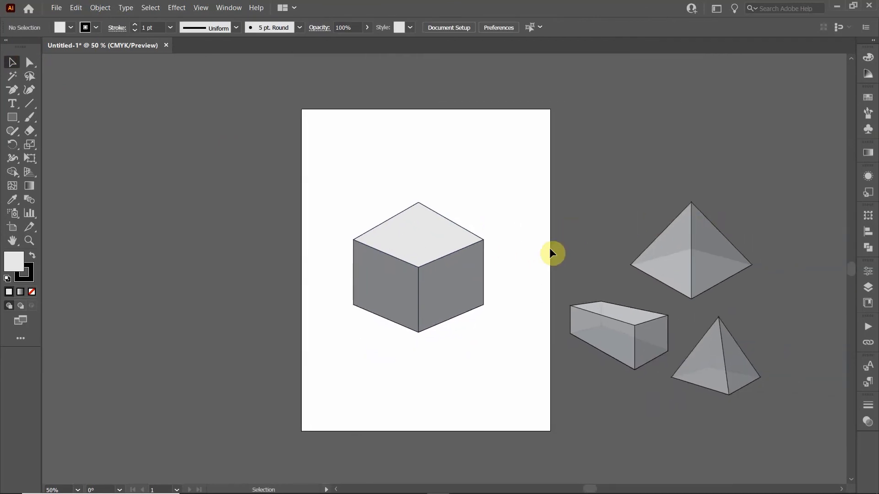
pyautogui.scroll(1, 403, 297)
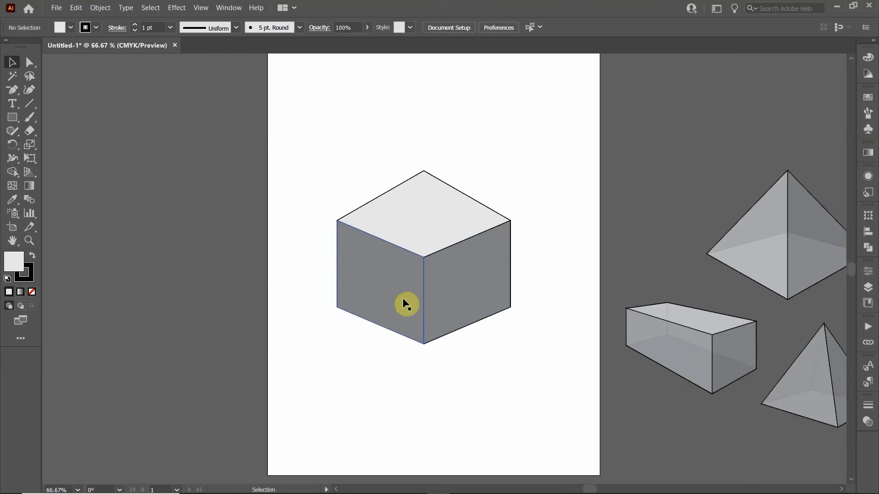
pyautogui.scroll(2, 402, 304)
pyautogui.scroll(-1, 435, 291)
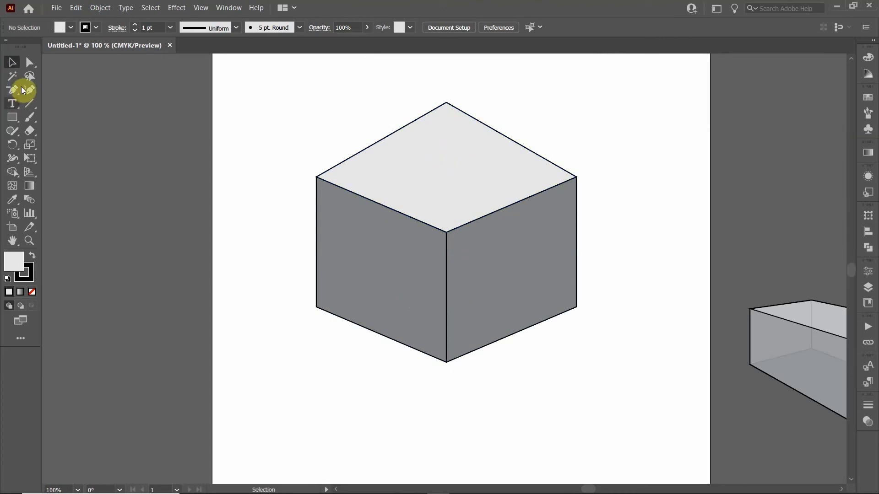
pyautogui.click(27, 108)
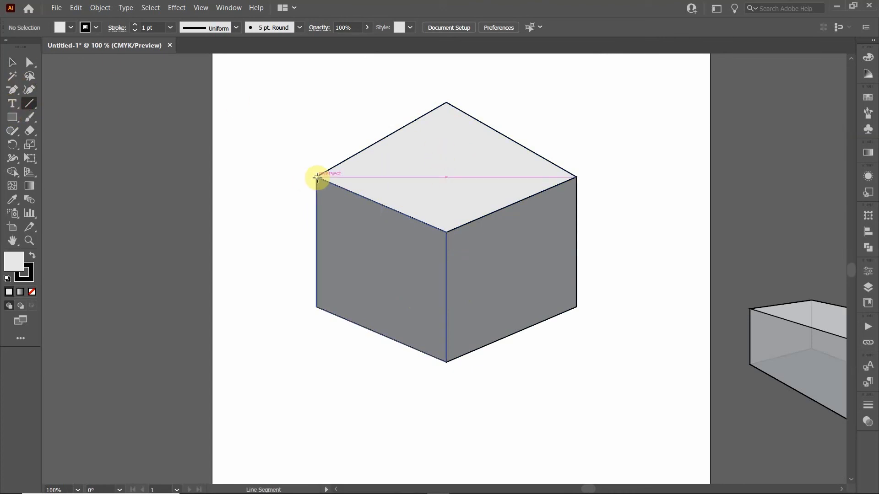
pyautogui.moveTo(315, 178); pyautogui.dragTo(374, 208)
pyautogui.moveTo(448, 234); pyautogui.dragTo(446, 232)
pyautogui.click(9, 66)
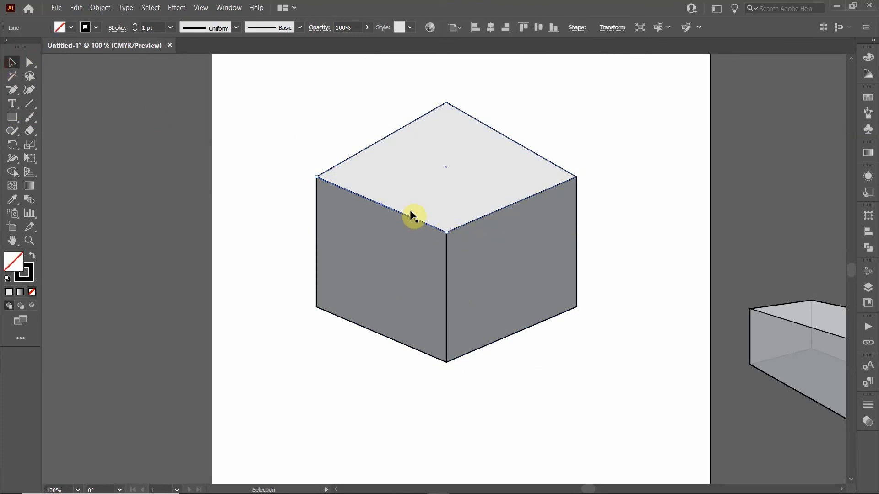
pyautogui.moveTo(406, 213); pyautogui.dragTo(321, 120)
# Reflect the line and place it on the top face, starting at the face's left corner
pyautogui.rightClick(321, 121)
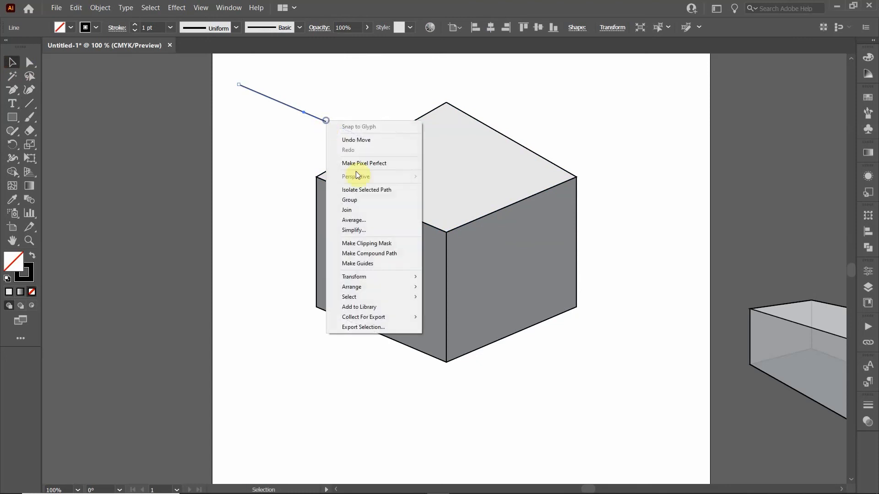
pyautogui.moveTo(369, 277)
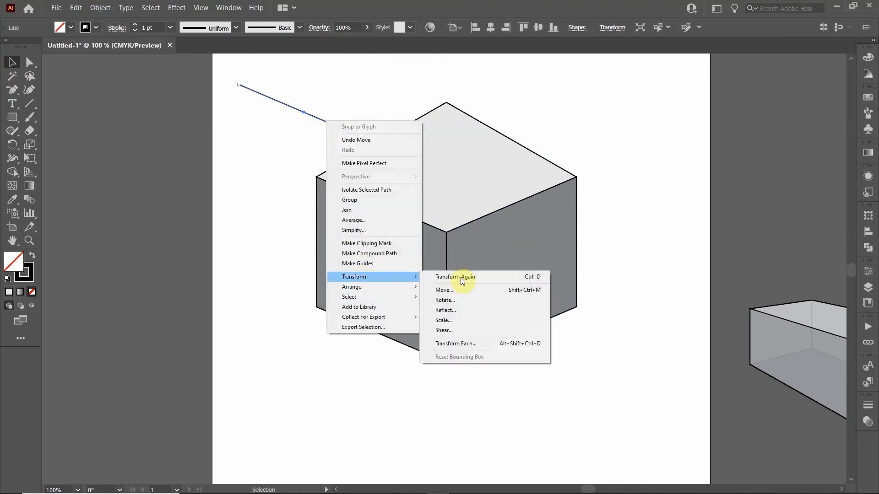
pyautogui.click(459, 310)
pyautogui.click(509, 152)
pyautogui.click(586, 286)
pyautogui.moveTo(300, 114); pyautogui.dragTo(379, 149)
# Lower the top face's back corner point onto the upper end of the reflected line
pyautogui.click(32, 61)
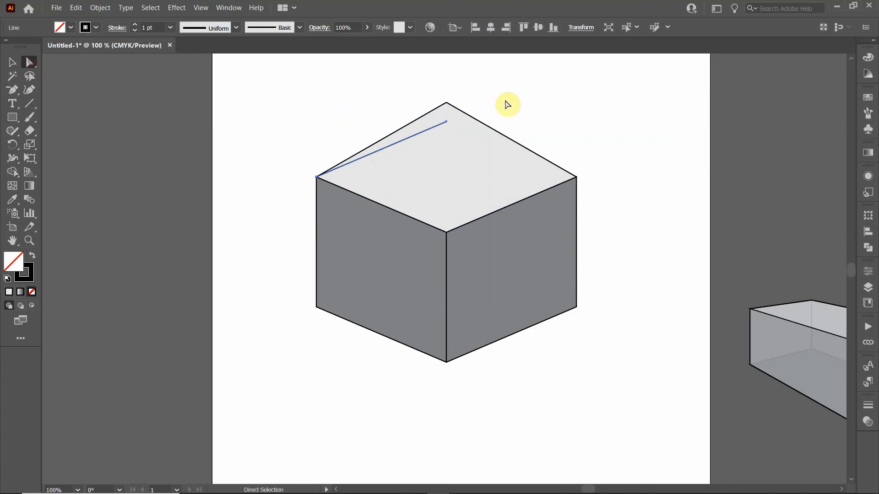
pyautogui.click(446, 102)
pyautogui.moveTo(445, 102); pyautogui.dragTo(446, 122)
pyautogui.click(345, 128)
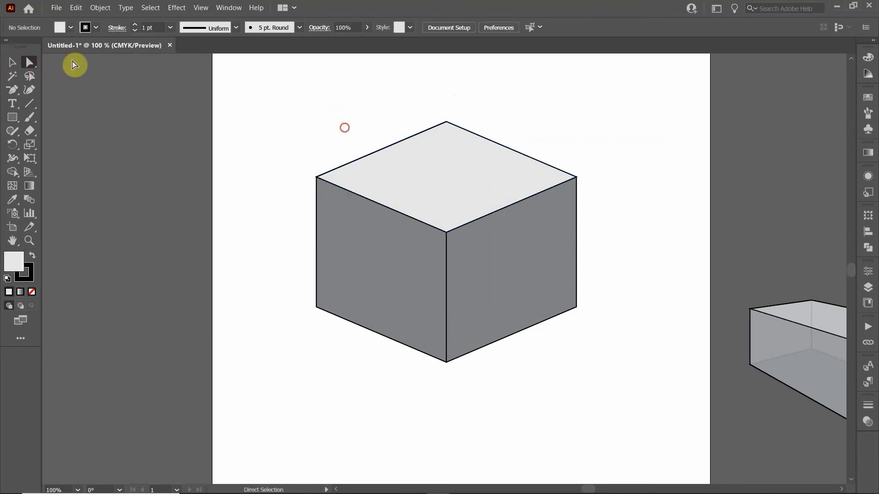
# Move the guide line off the top face's back left edge and delete it
pyautogui.click(14, 61)
pyautogui.moveTo(415, 145); pyautogui.dragTo(442, 156)
pyautogui.click(395, 143)
pyautogui.click(455, 140)
pyautogui.click(293, 125)
# Move the whole cube down until it overlaps the artboard's lower edge
pyautogui.hotkey('ctrl', '-')
pyautogui.moveTo(542, 139); pyautogui.dragTo(458, 160)
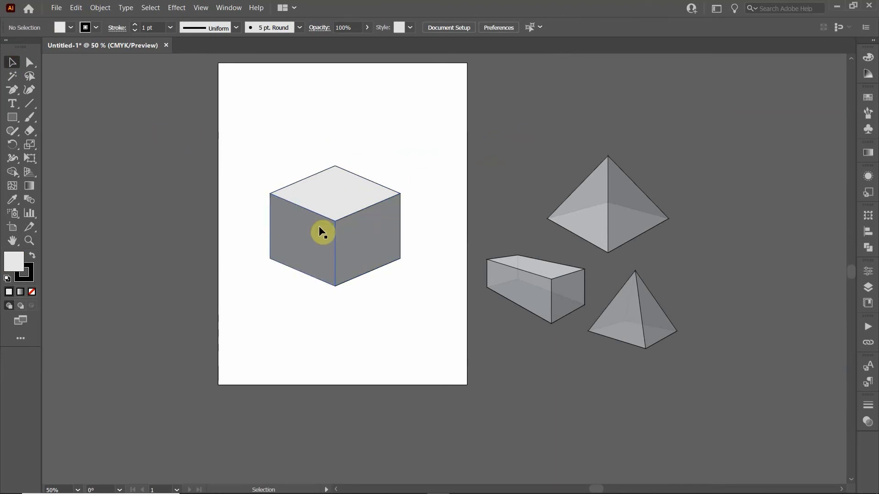
pyautogui.moveTo(250, 144); pyautogui.dragTo(372, 392)
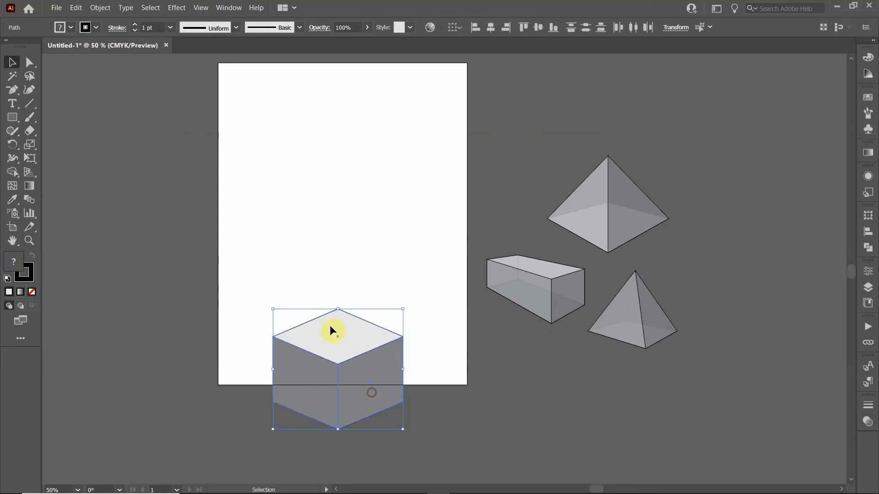
pyautogui.click(418, 281)
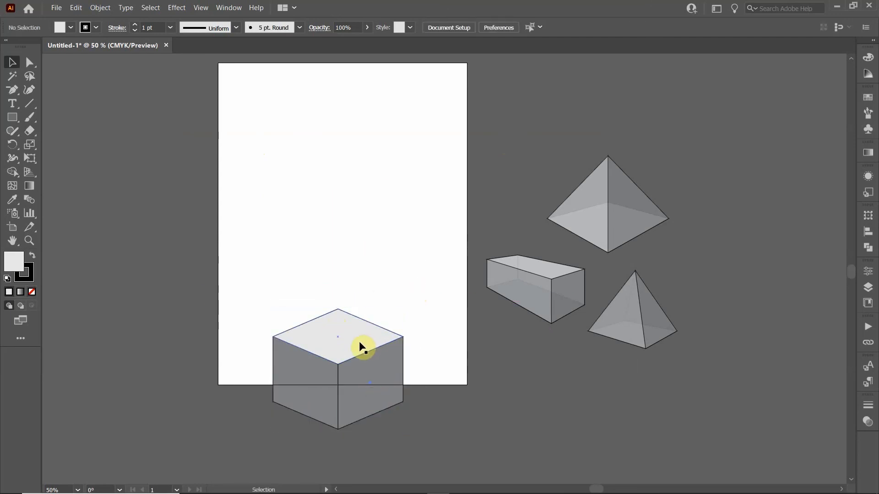
# Duplicate the large pyramid up and to the right, and delete the original's side faces, leaving only its base
pyautogui.click(361, 339)
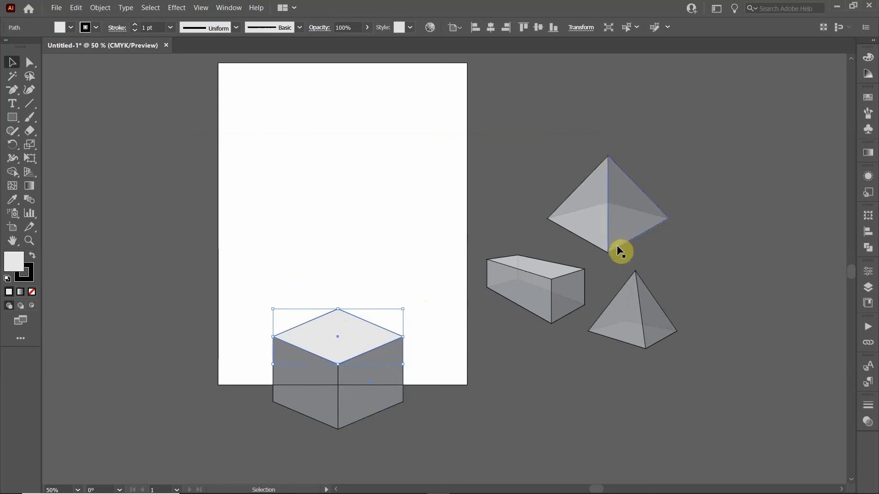
pyautogui.moveTo(654, 250); pyautogui.dragTo(746, 168)
pyautogui.click(578, 125)
pyautogui.click(623, 178)
pyautogui.press('Delete')
# Duplicate the loose pyramid base onto the artboard and place the copy beside the cube's top face for comparison
pyautogui.click(599, 223)
pyautogui.moveTo(602, 227); pyautogui.dragTo(360, 229)
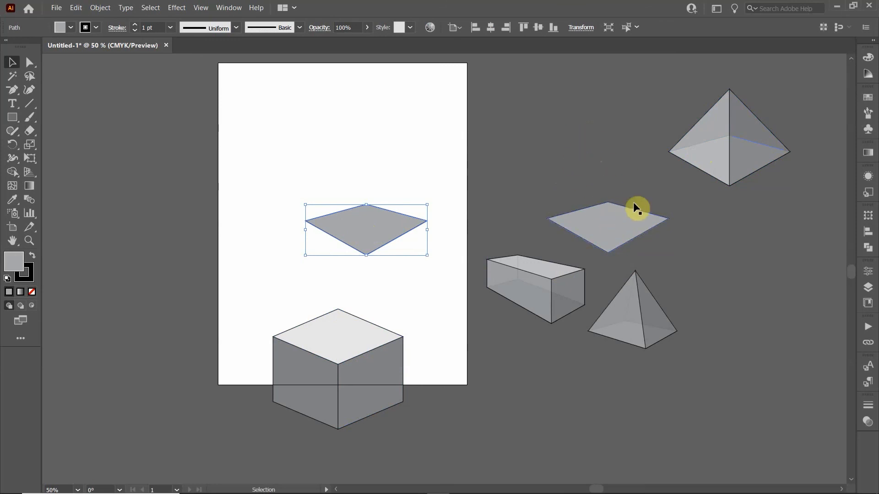
pyautogui.click(315, 327)
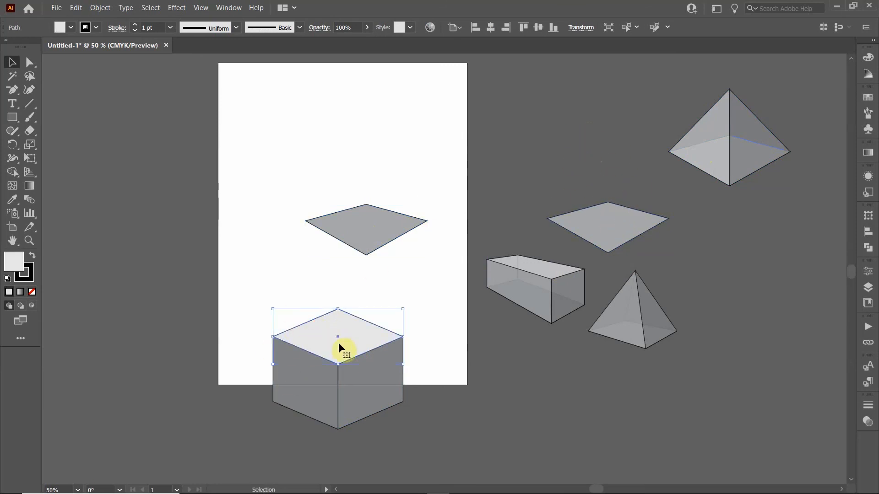
pyautogui.click(371, 234)
pyautogui.moveTo(372, 233); pyautogui.dragTo(399, 299)
pyautogui.keyDown('alt'); pyautogui.scroll(2, 314, 374); pyautogui.keyUp('alt')
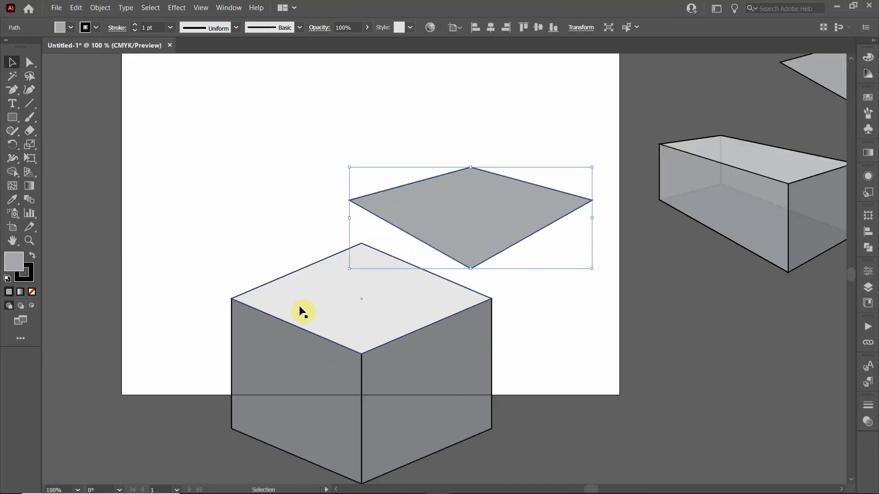
pyautogui.click(257, 258)
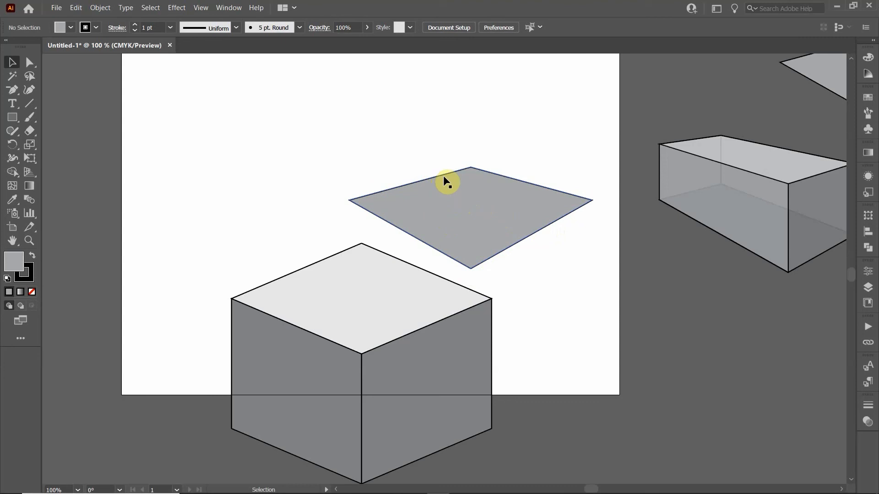
pyautogui.scroll(-2, 457, 205)
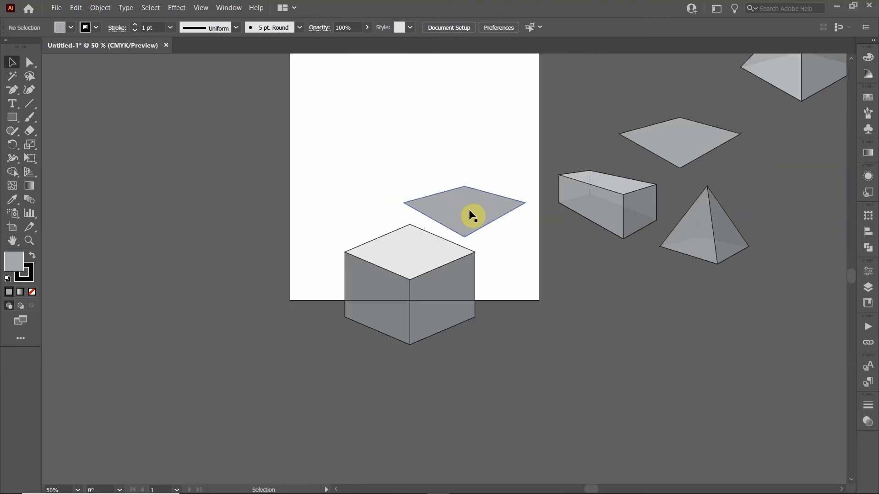
# Delete the pyramid base copy on the artboard and the loose base beside the finished solids
pyautogui.click(468, 211)
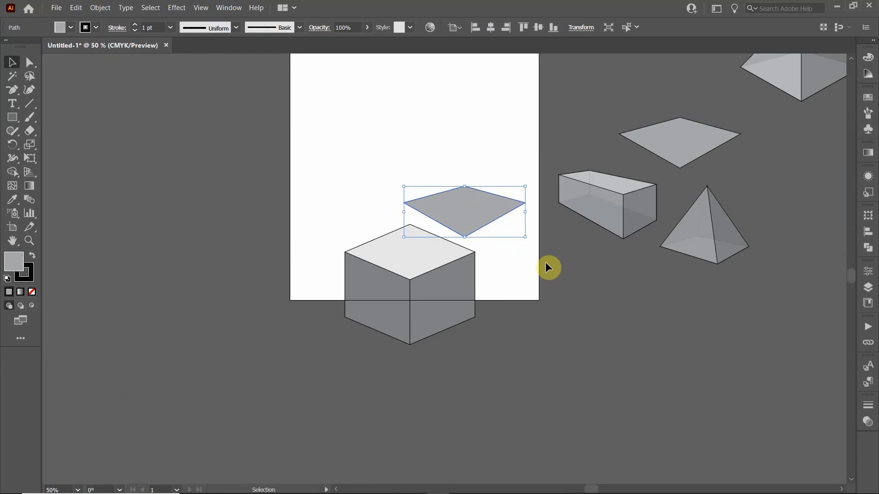
pyautogui.scroll(3, 545, 262)
pyautogui.press('Delete')
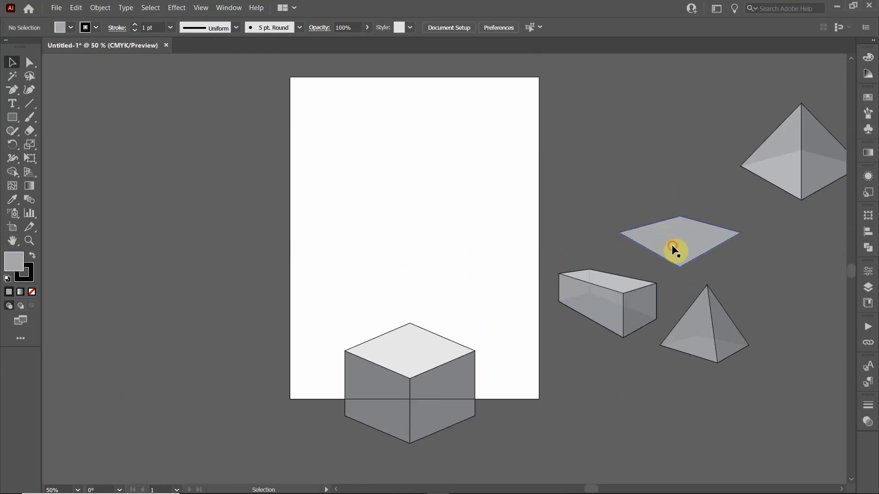
pyautogui.click(672, 246)
pyautogui.press('Delete')
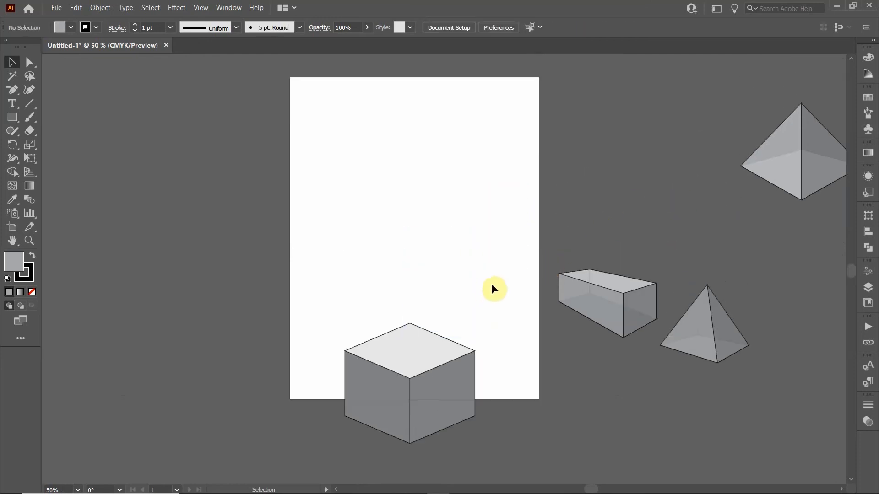
# Move the whole cube off the artboard, placing it against the artboard's left edge
pyautogui.moveTo(326, 317); pyautogui.dragTo(476, 449)
pyautogui.moveTo(438, 406); pyautogui.dragTo(247, 272)
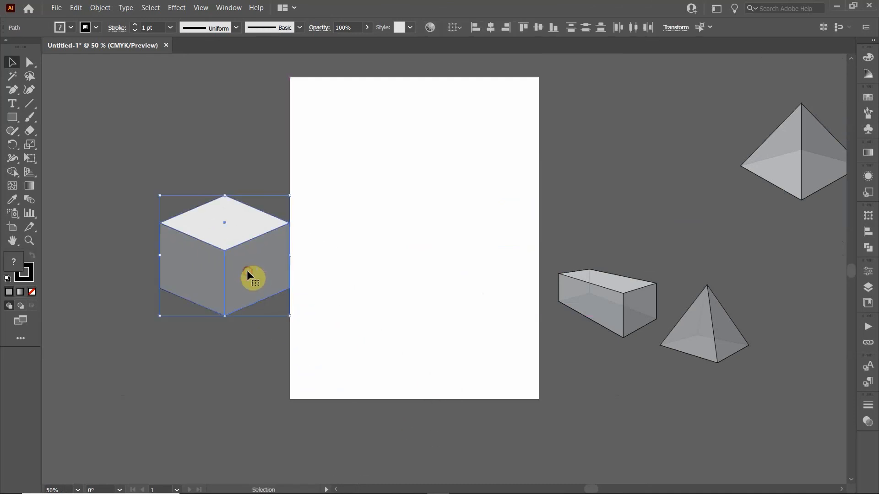
pyautogui.click(348, 242)
# Duplicate the cube's light gray top face and place the copy in the middle of the artboard
pyautogui.click(233, 222)
pyautogui.moveTo(233, 233); pyautogui.dragTo(433, 255)
pyautogui.scroll(2, 430, 246)
pyautogui.click(397, 160)
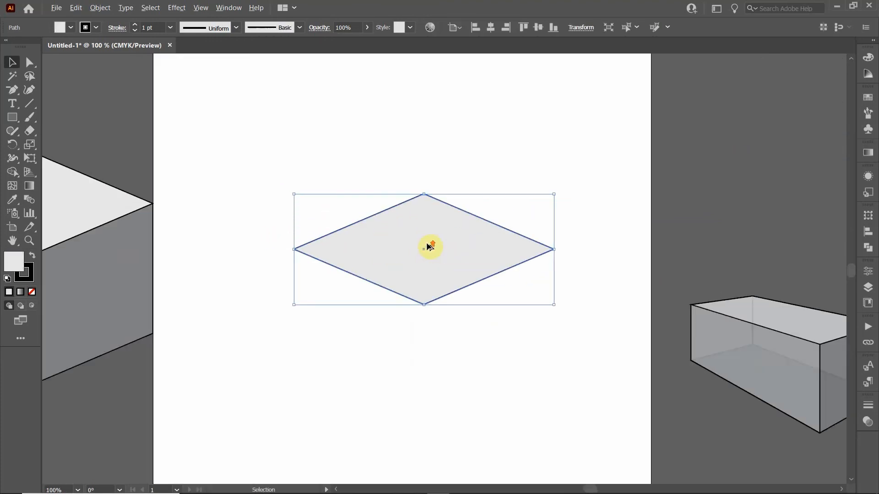
# Draw a triangle with the Polygon tool and place it over the back corner of the light gray diamond
pyautogui.scroll(1, 401, 173)
pyautogui.click(11, 118)
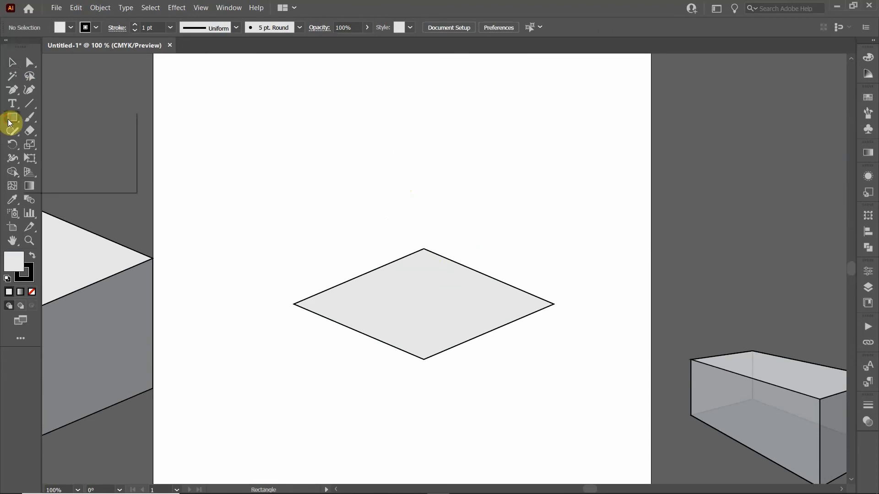
pyautogui.click(71, 159)
pyautogui.moveTo(298, 139); pyautogui.dragTo(368, 179)
pyautogui.press('Up')
pyautogui.press('Up')
pyautogui.press('Down')
pyautogui.press('Down')
pyautogui.click(12, 61)
pyautogui.moveTo(298, 136); pyautogui.dragTo(369, 228)
# Fill the triangle with a gray slightly darker than the diamond base
pyautogui.click(71, 28)
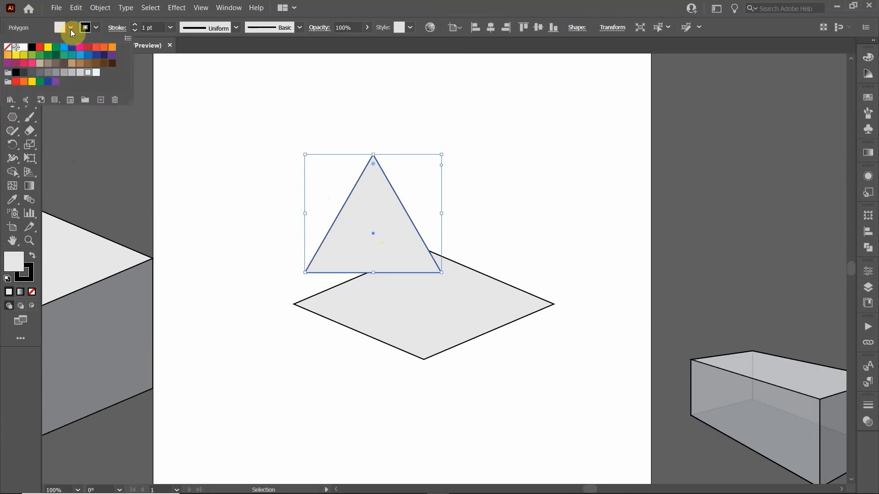
pyautogui.click(72, 73)
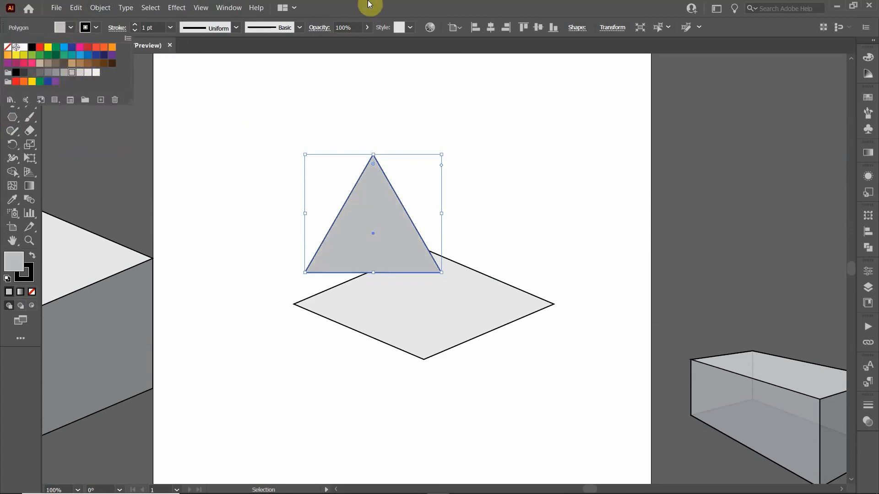
pyautogui.click(363, 8)
# Reshape the triangle so its base corners meet the diamond's left and front corners and its apex sits directly above the front corner
pyautogui.click(29, 63)
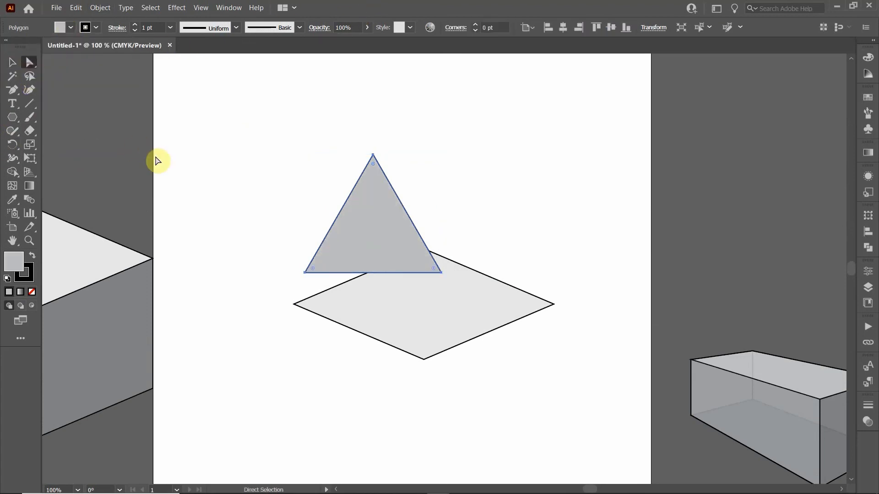
pyautogui.moveTo(304, 273); pyautogui.dragTo(295, 304)
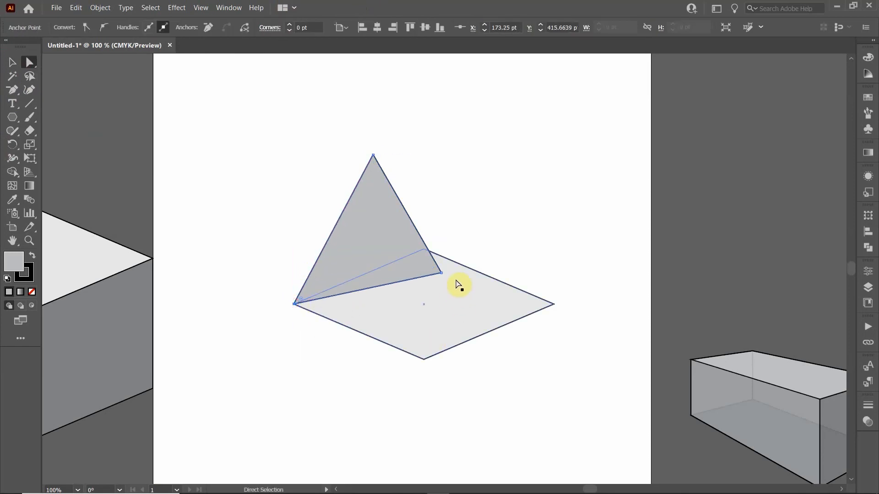
pyautogui.moveTo(442, 273); pyautogui.dragTo(423, 360)
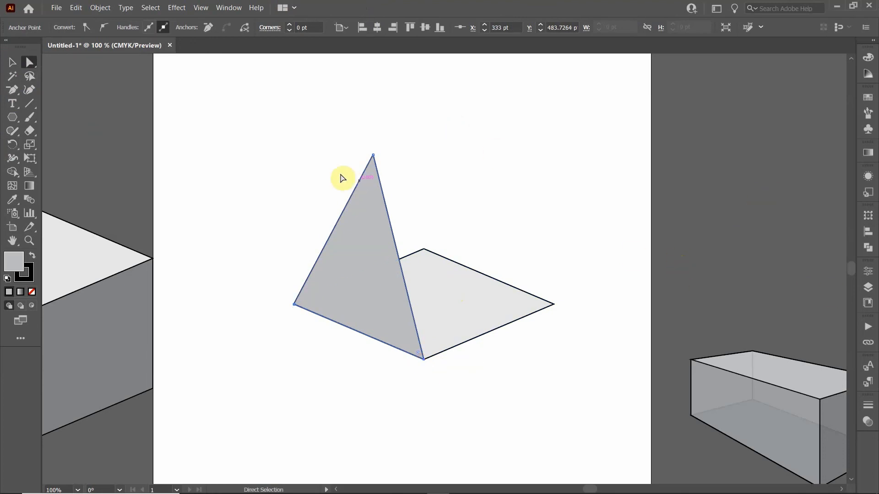
pyautogui.moveTo(372, 157); pyautogui.dragTo(421, 161)
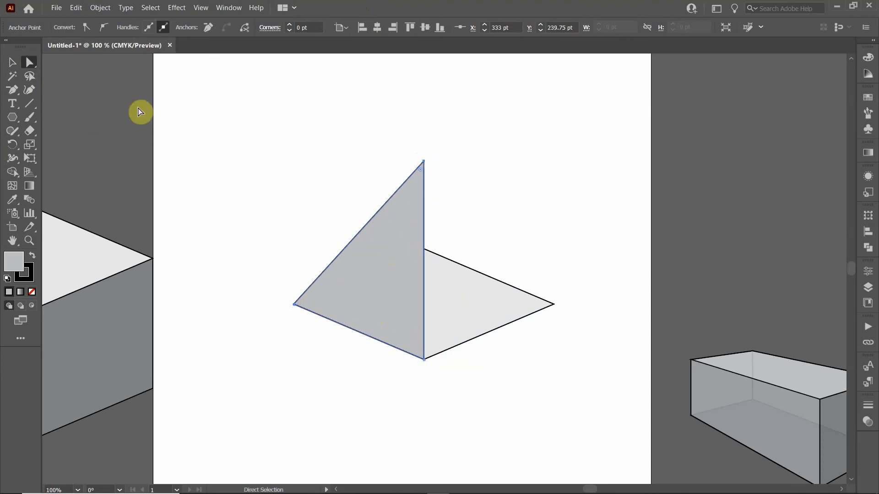
# Duplicate the triangular face beside the original and reflect the copy across the vertical axis
pyautogui.click(11, 63)
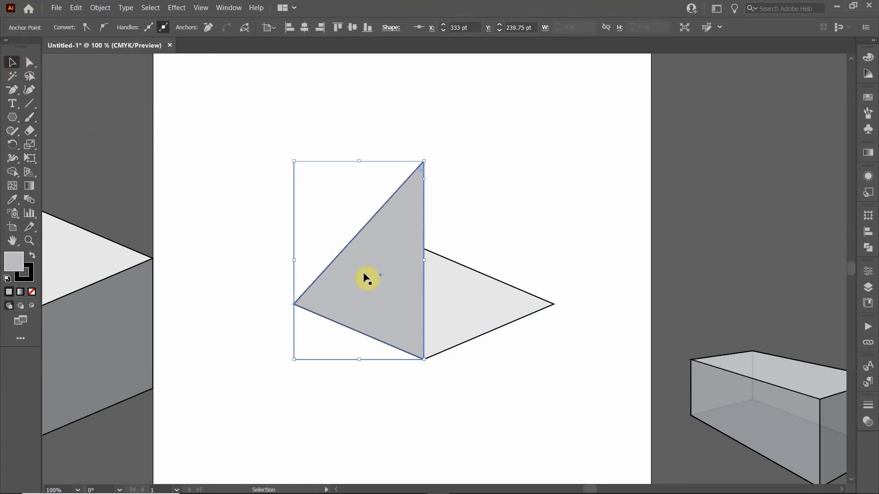
pyautogui.moveTo(332, 285); pyautogui.dragTo(557, 216)
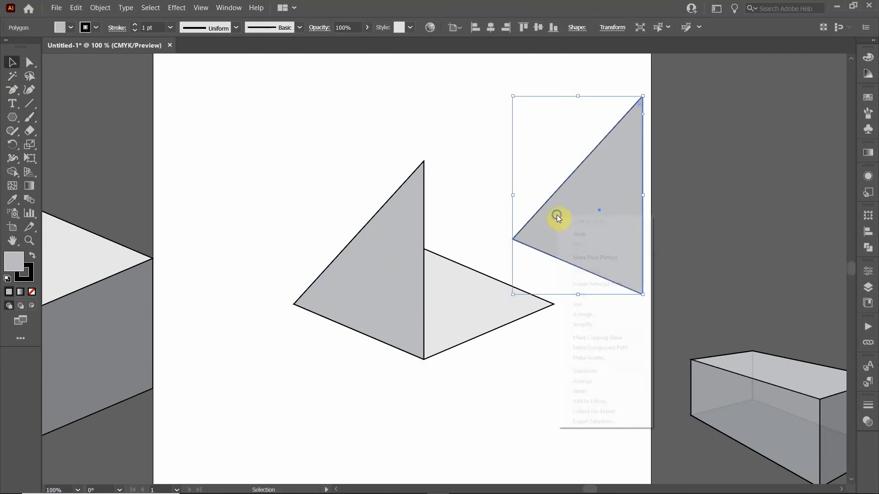
pyautogui.rightClick(557, 216)
pyautogui.moveTo(601, 370)
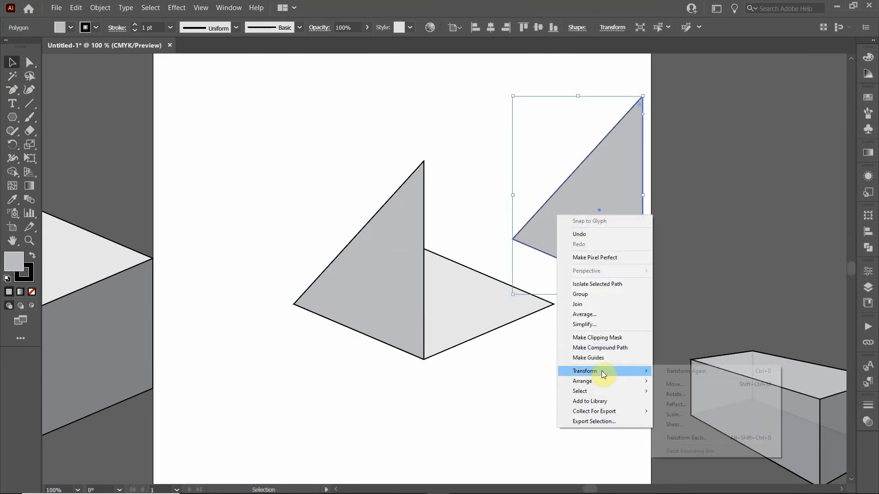
pyautogui.click(705, 402)
pyautogui.click(526, 169)
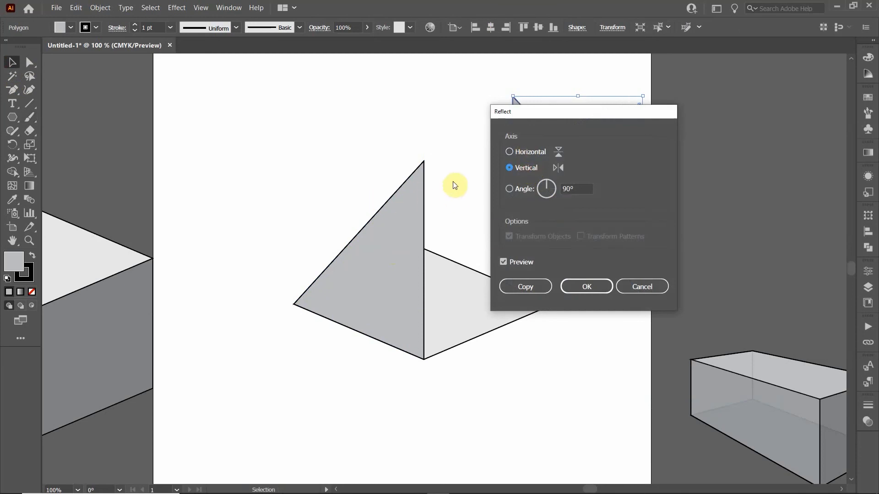
pyautogui.click(584, 287)
# Fill the mirrored triangle with a darker gray and fit it against the first triangle as the pyramid's right face
pyautogui.click(70, 27)
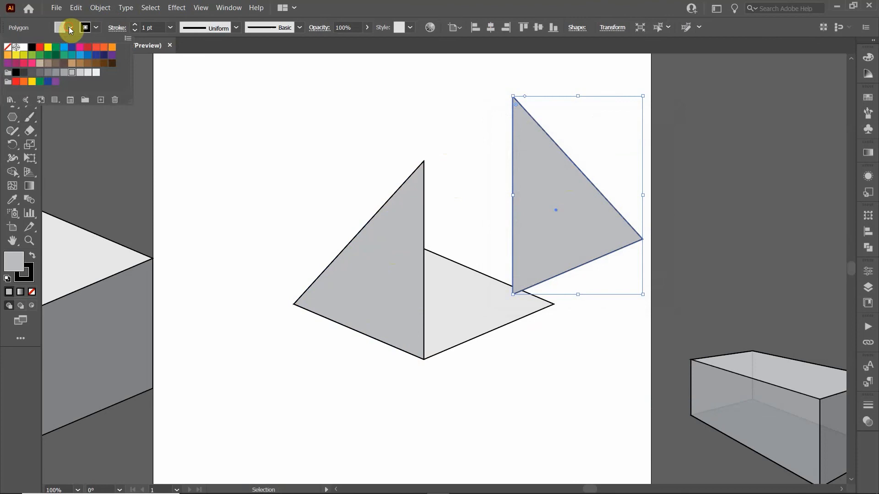
pyautogui.click(57, 73)
pyautogui.click(49, 73)
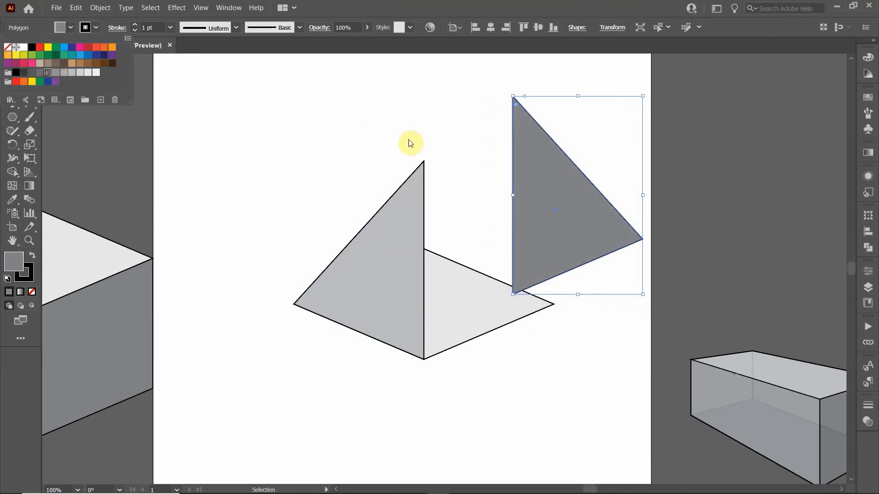
pyautogui.click(421, 131)
pyautogui.click(471, 122)
pyautogui.moveTo(578, 183); pyautogui.dragTo(490, 247)
pyautogui.click(608, 184)
# Set the opacity of both front faces of the pyramid to 80%
pyautogui.moveTo(372, 137); pyautogui.dragTo(448, 205)
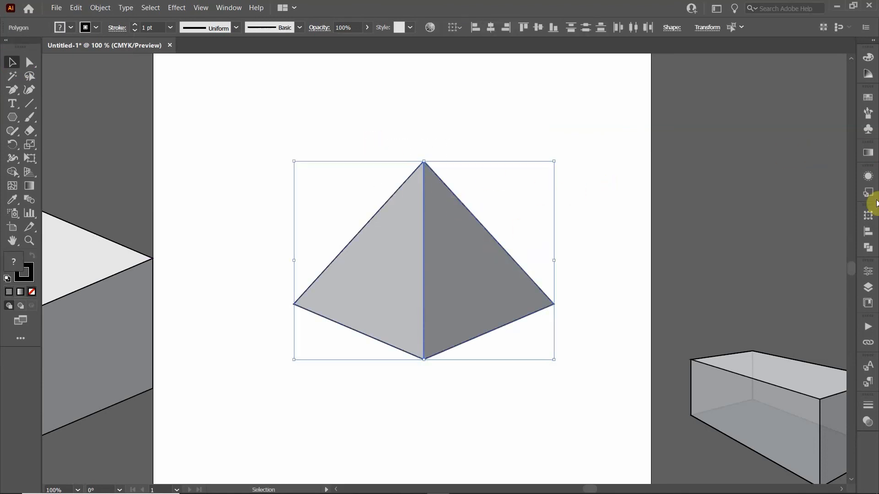
pyautogui.click(868, 175)
pyautogui.click(761, 234)
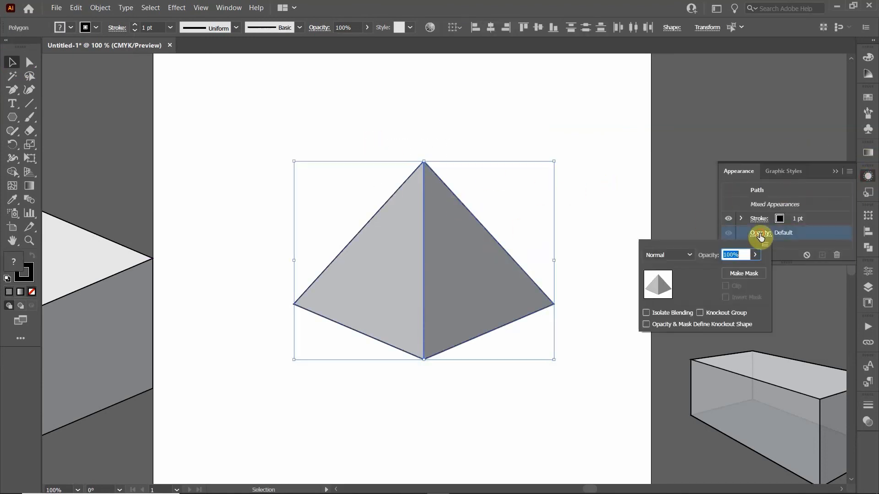
pyautogui.write('80')
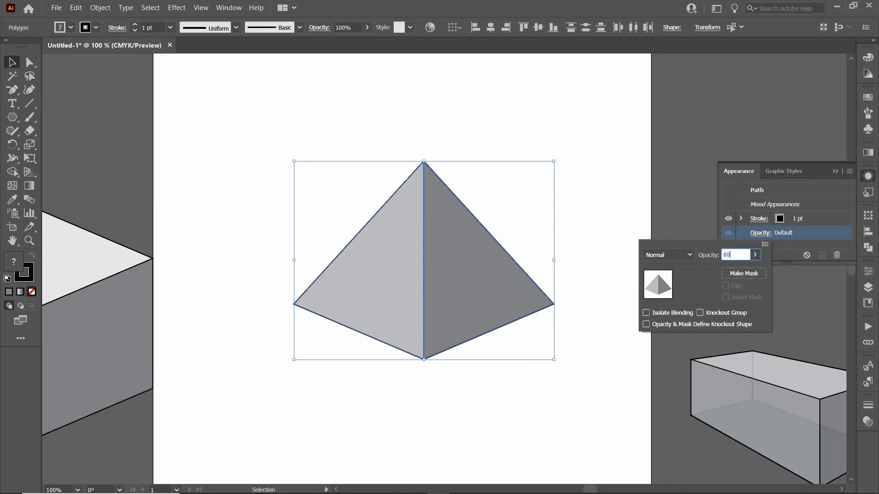
pyautogui.press('Return')
pyautogui.click(743, 253)
pyautogui.click(653, 223)
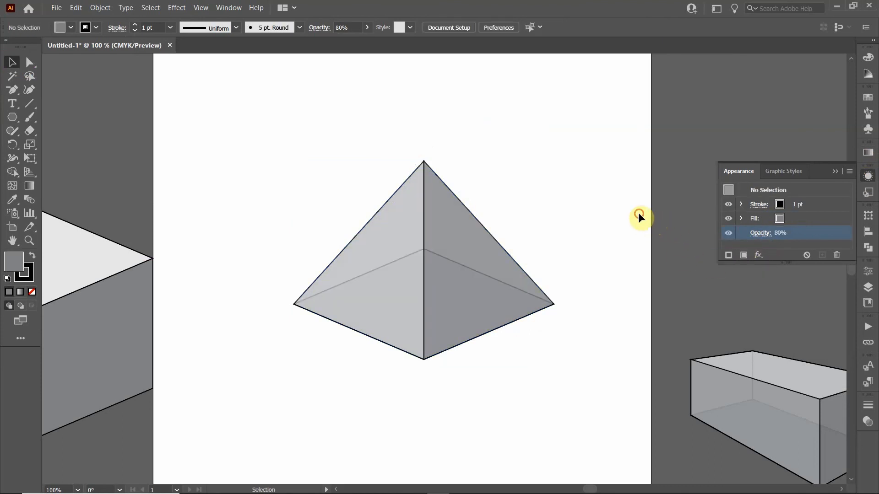
# Move the whole cube onto the lower-left corner of the artboard, below the new pyramid
pyautogui.scroll(-3, 625, 216)
pyautogui.moveTo(587, 206); pyautogui.dragTo(461, 231)
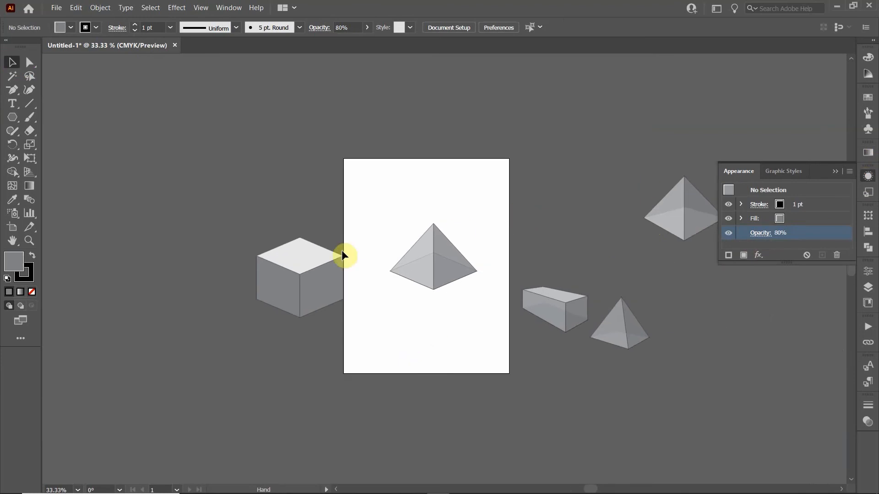
pyautogui.moveTo(320, 274); pyautogui.dragTo(603, 268)
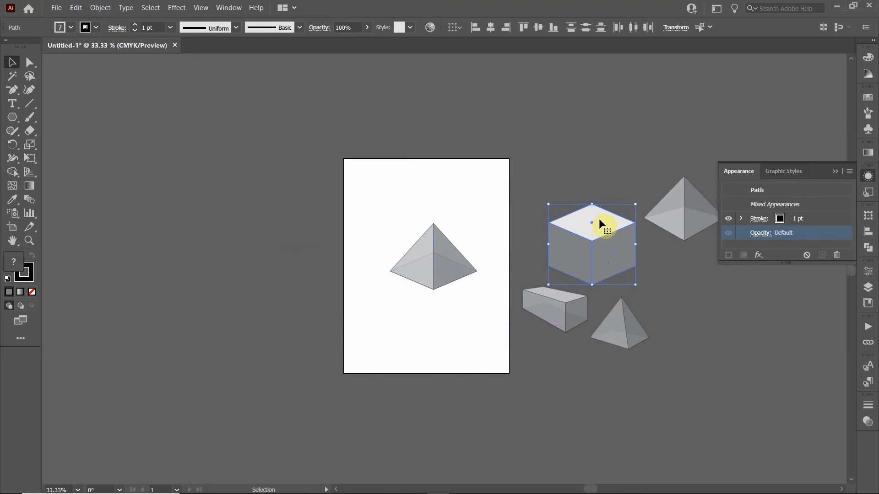
pyautogui.moveTo(603, 220); pyautogui.dragTo(387, 319)
pyautogui.click(351, 236)
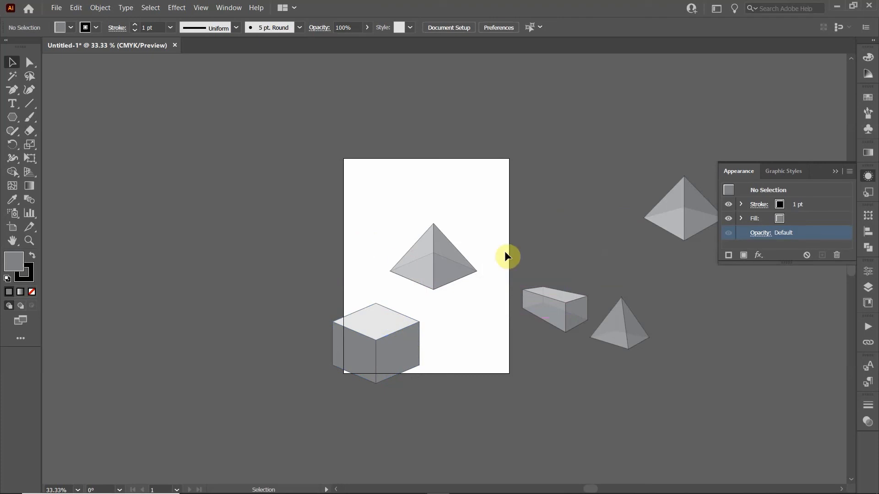
pyautogui.moveTo(534, 223); pyautogui.dragTo(431, 220)
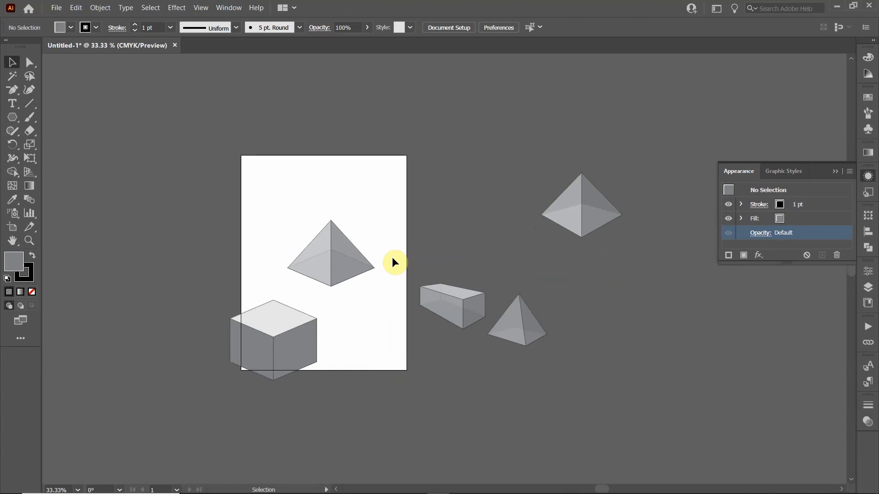
# Review the available 3D effects: Extrude & Bevel, Revolve and Rotate
pyautogui.click(199, 11)
pyautogui.moveTo(230, 11)
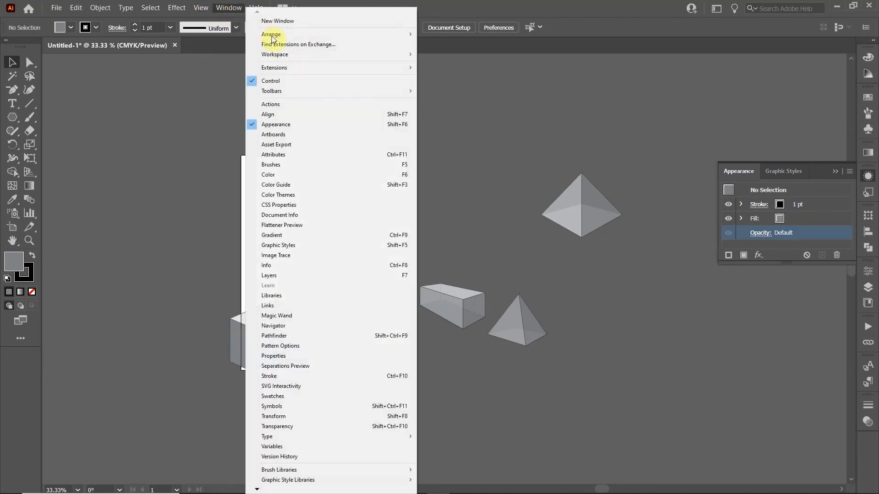
pyautogui.moveTo(176, 8)
pyautogui.moveTo(186, 62)
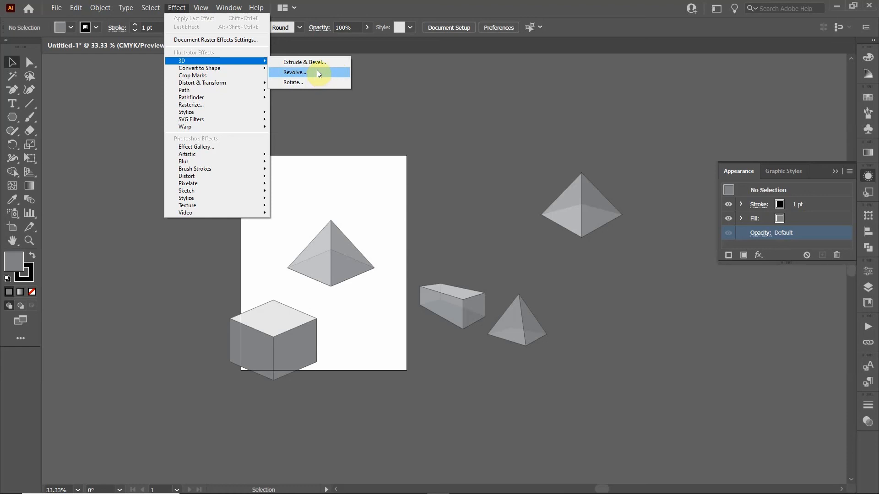
pyautogui.click(386, 7)
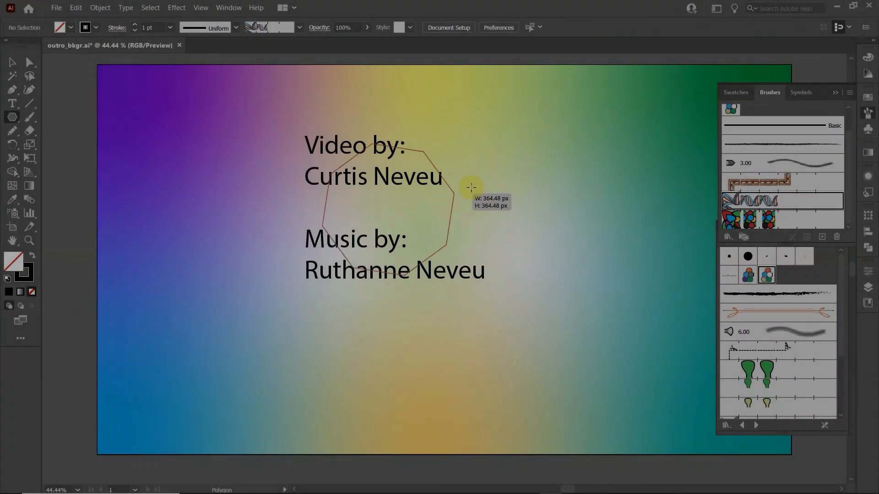
# Draw a large octagon around the credits text in the outro document and stroke it with the DNA helix pattern brush
pyautogui.moveTo(470, 187); pyautogui.dragTo(521, 158)
pyautogui.click(788, 202)
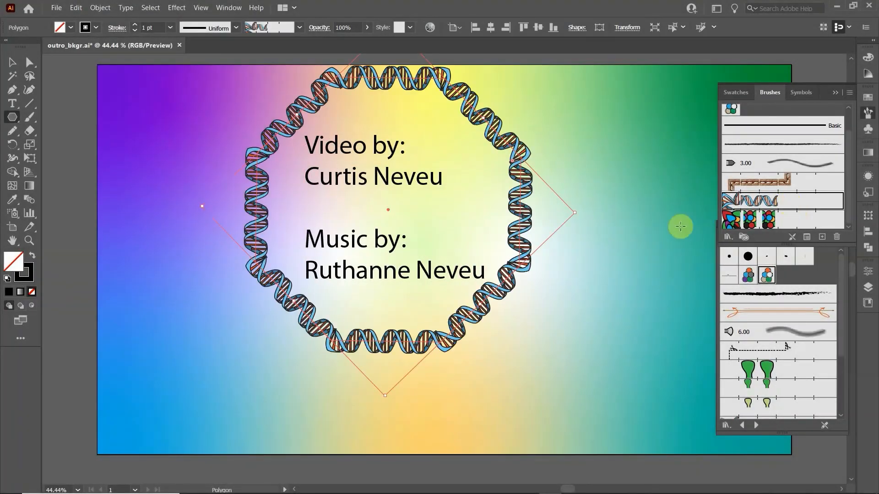